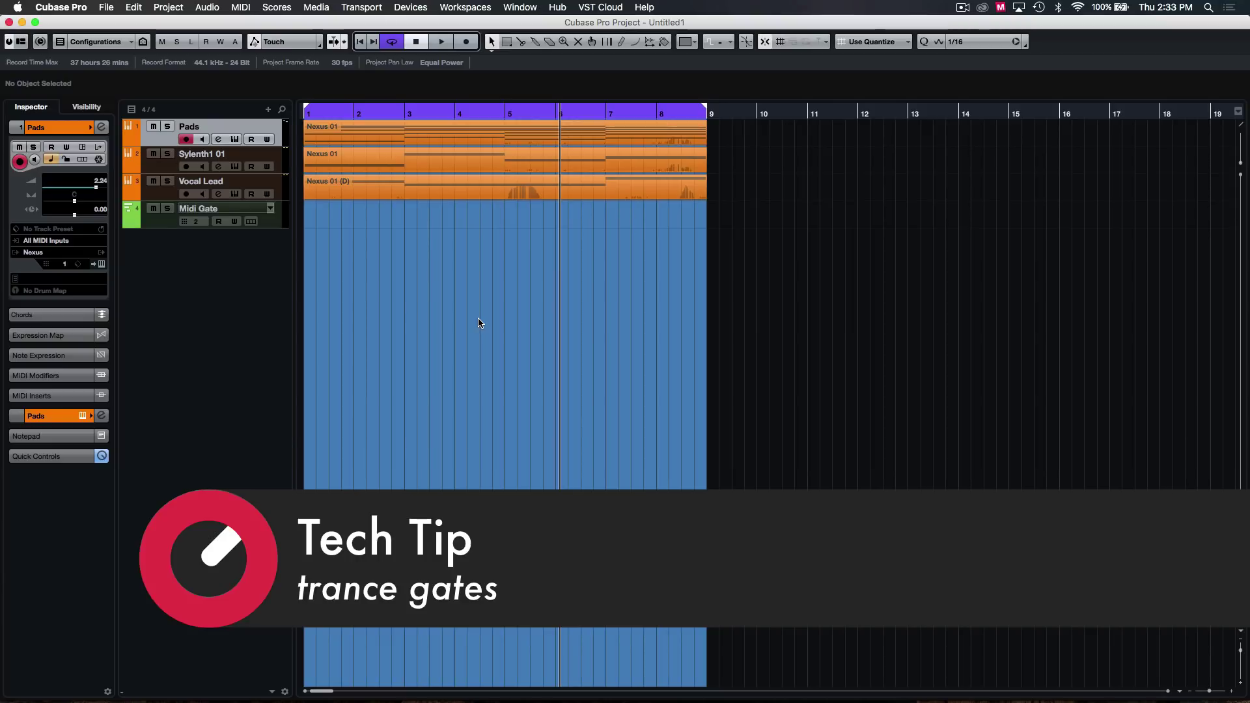
click(479, 322)
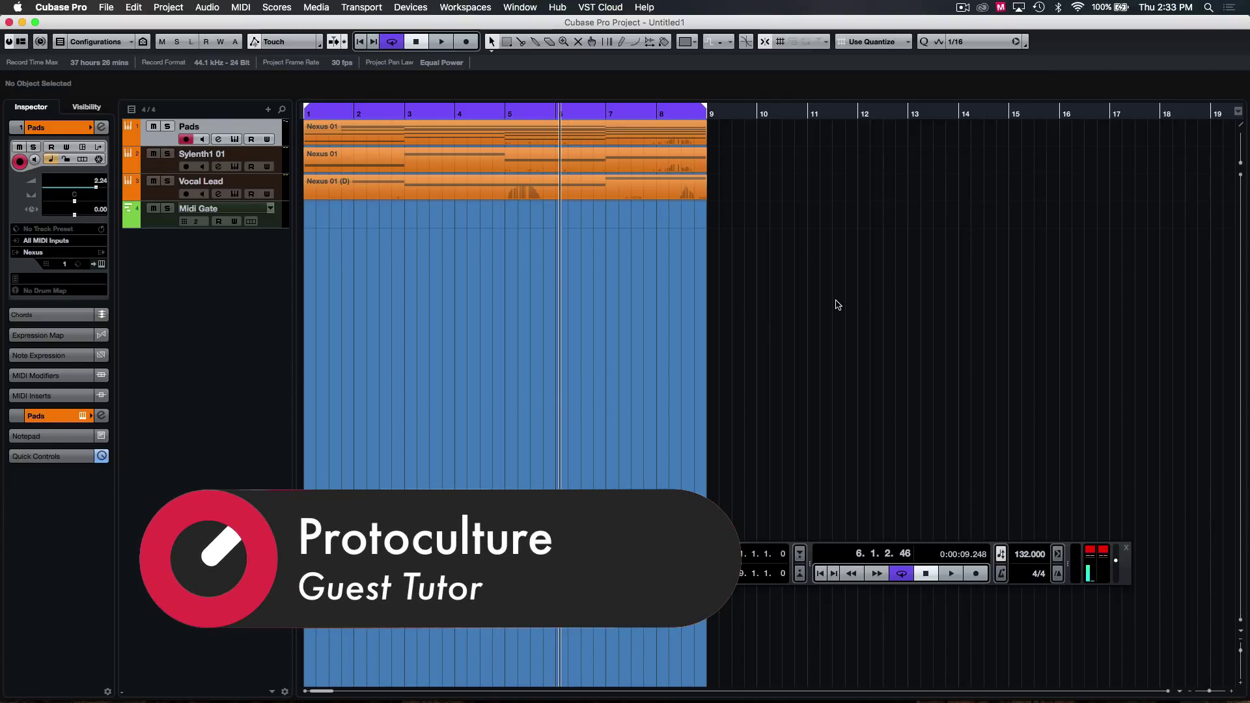
click(764, 305)
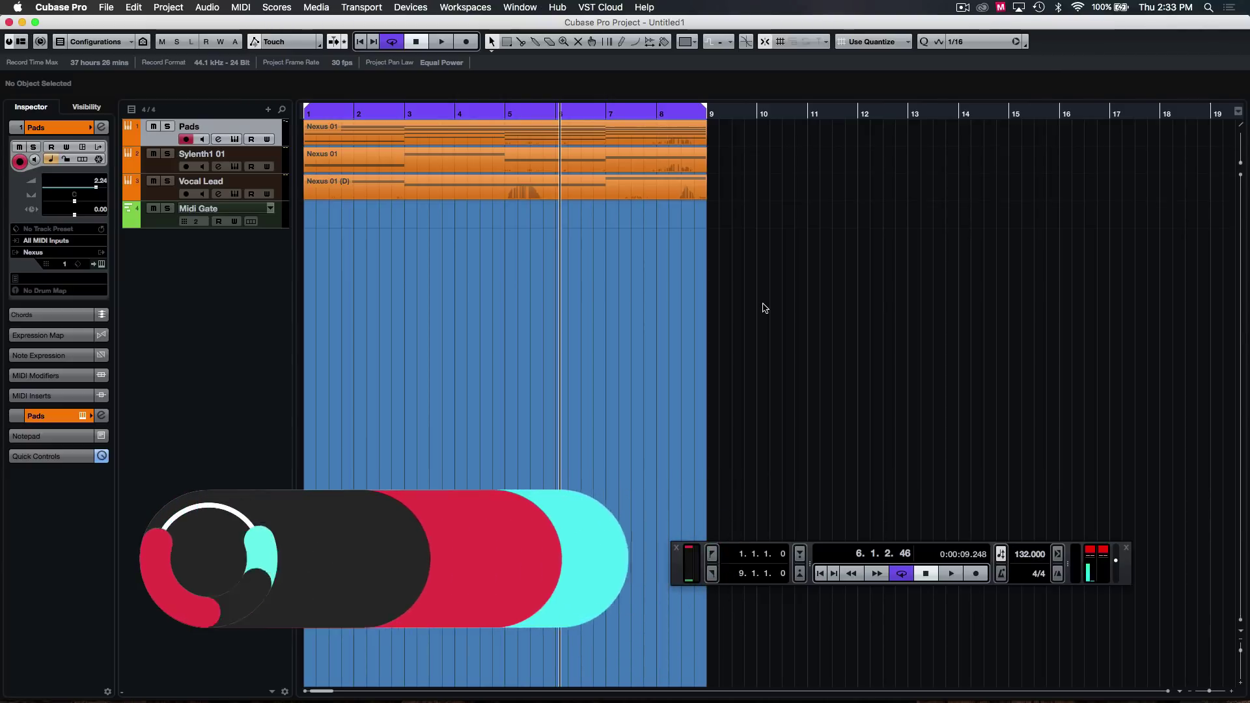
click(812, 347)
key(h)
key(h)
key(h)
key(g)
key(g)
key(g)
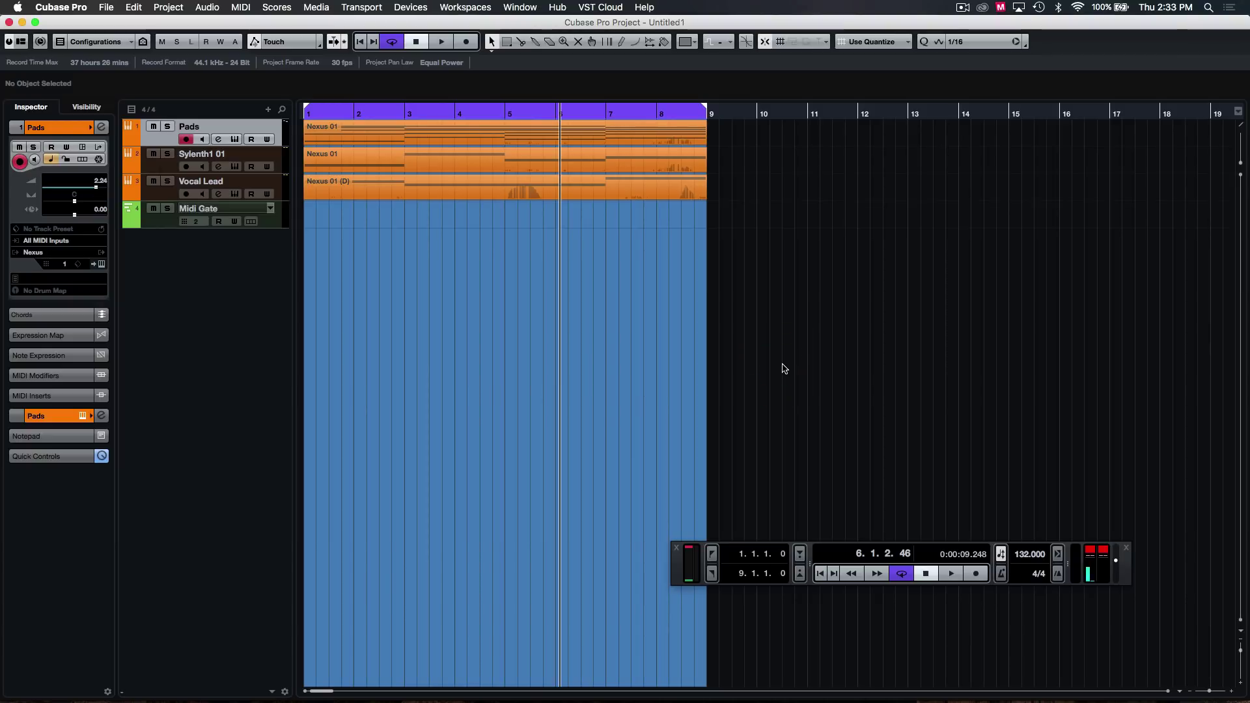
click(741, 365)
click(769, 346)
key(h)
key(h)
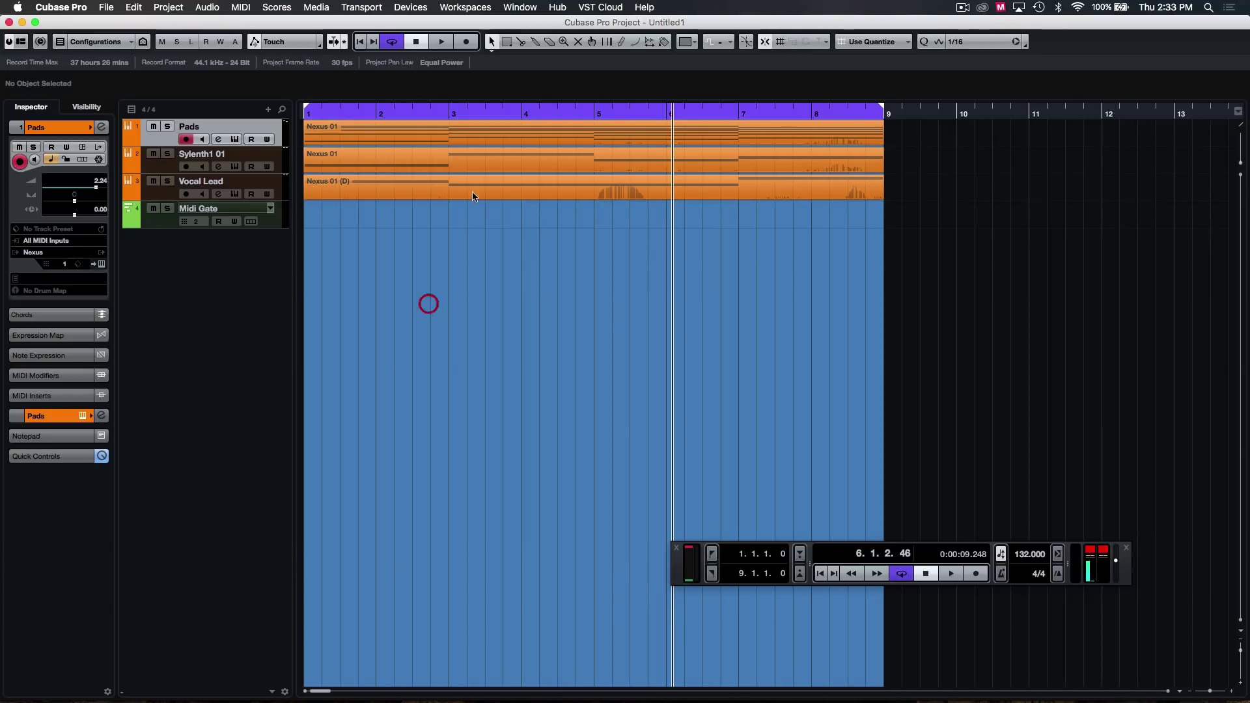
click(357, 223)
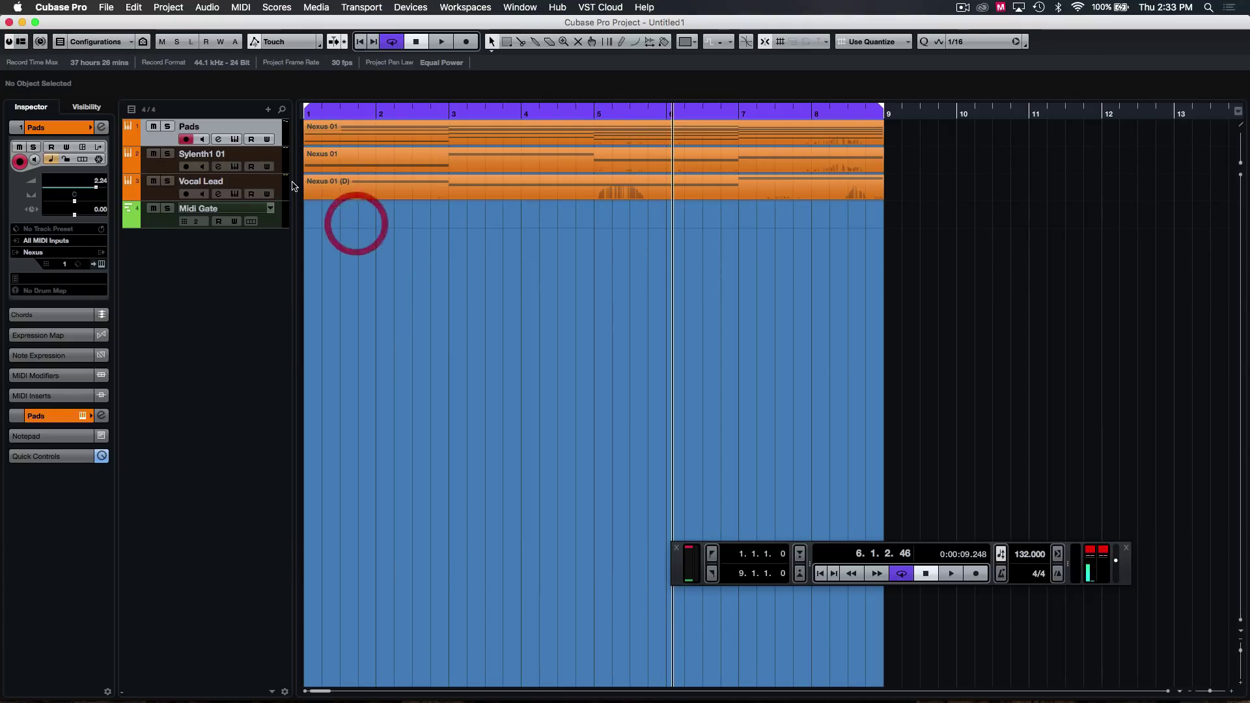
click(279, 156)
click(560, 321)
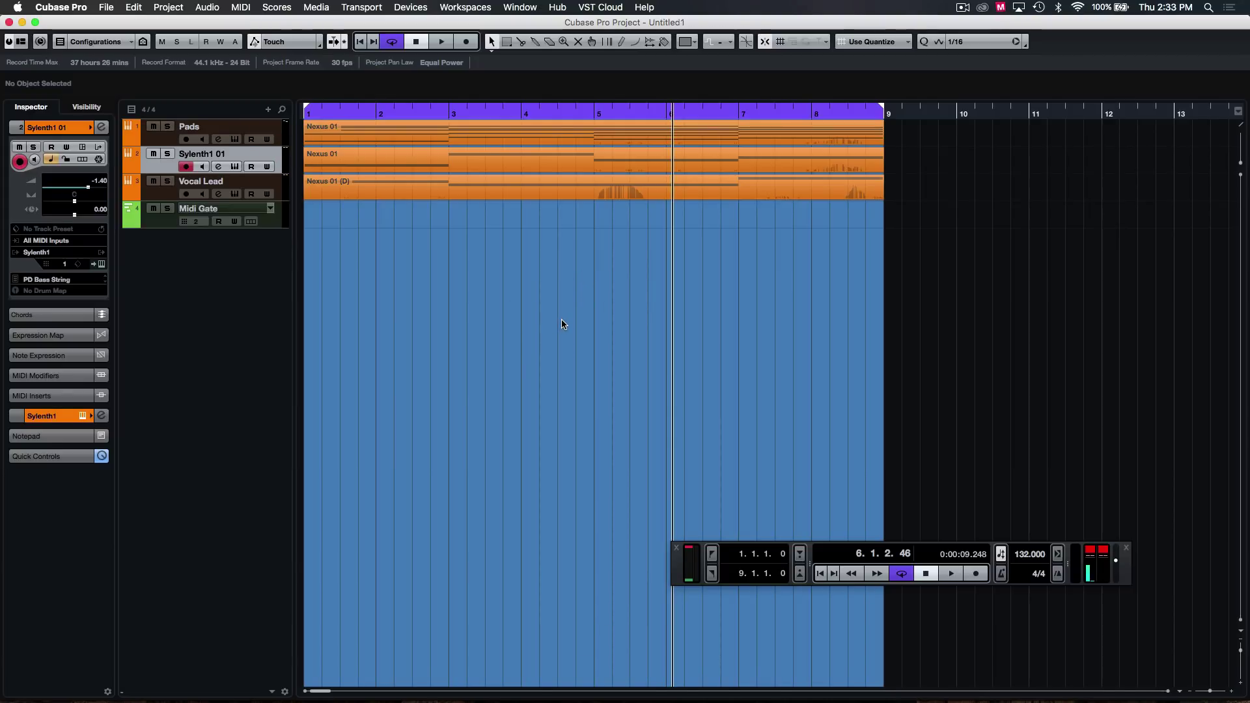
click(588, 347)
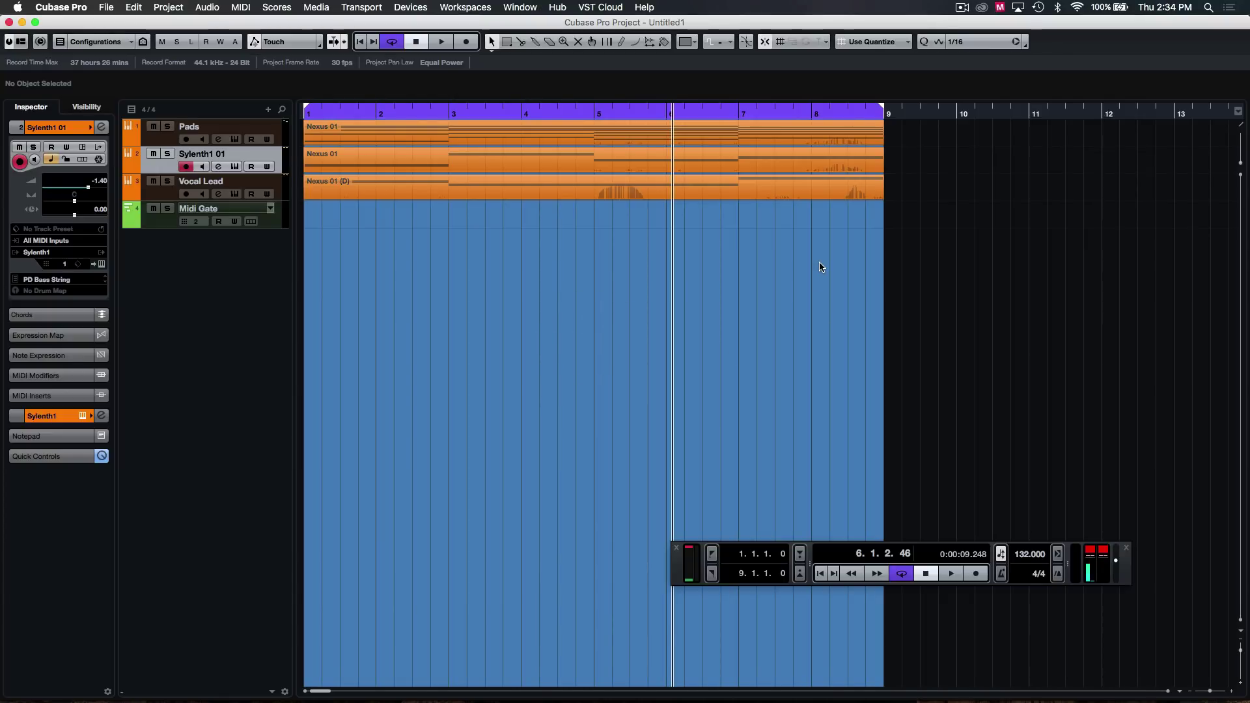
click(542, 278)
click(413, 243)
Return the playhead to bar 1 and play the full arrangement to hear all the gated parts together.
drag(352, 112, 175, 112)
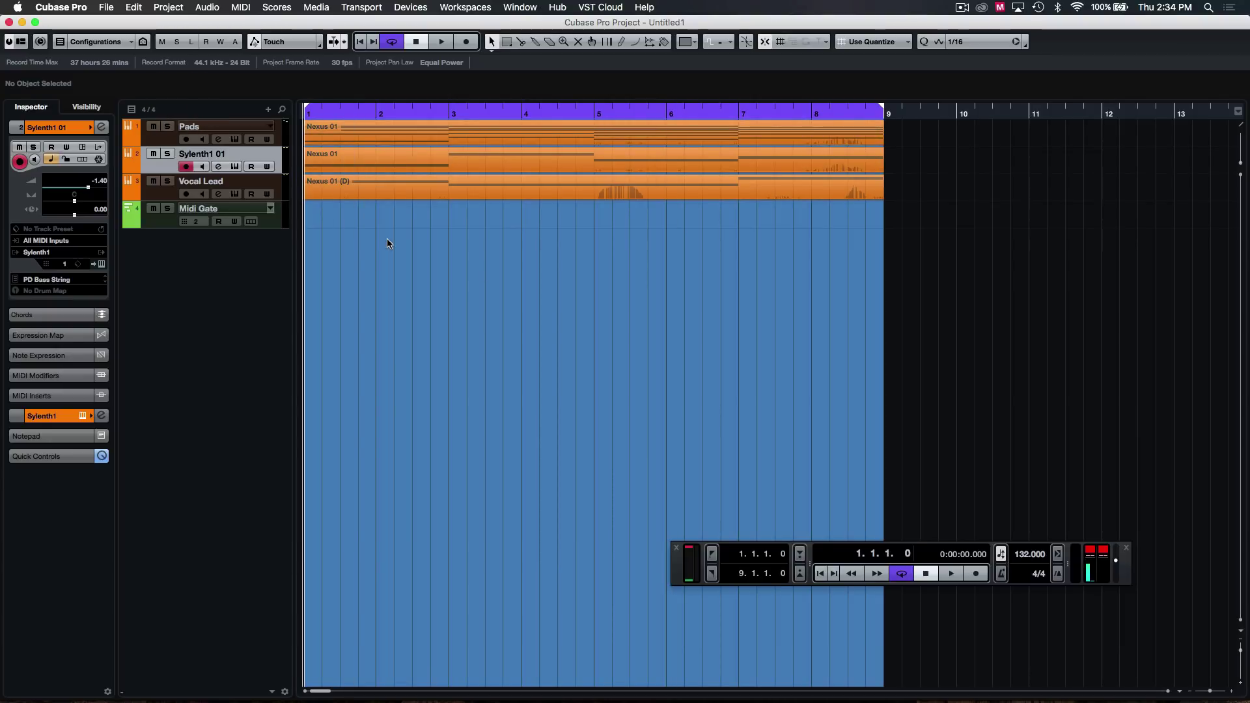
click(491, 327)
key(space)
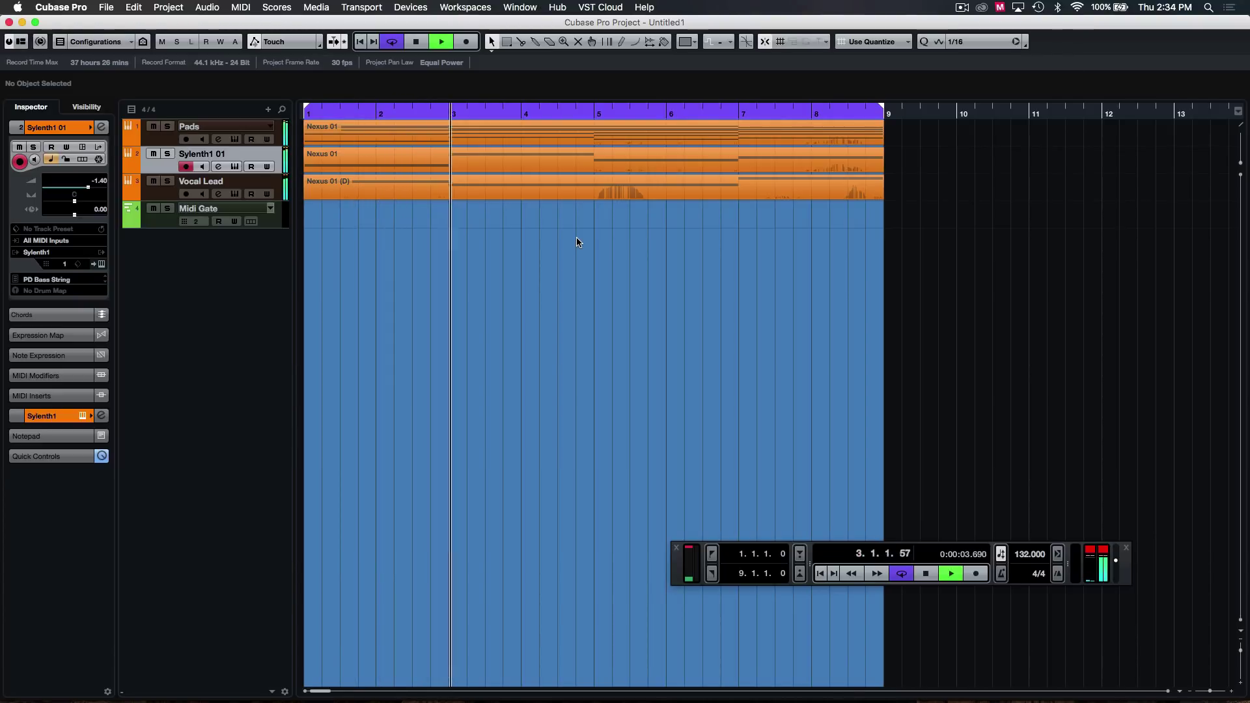
click(598, 275)
key(space)
click(503, 299)
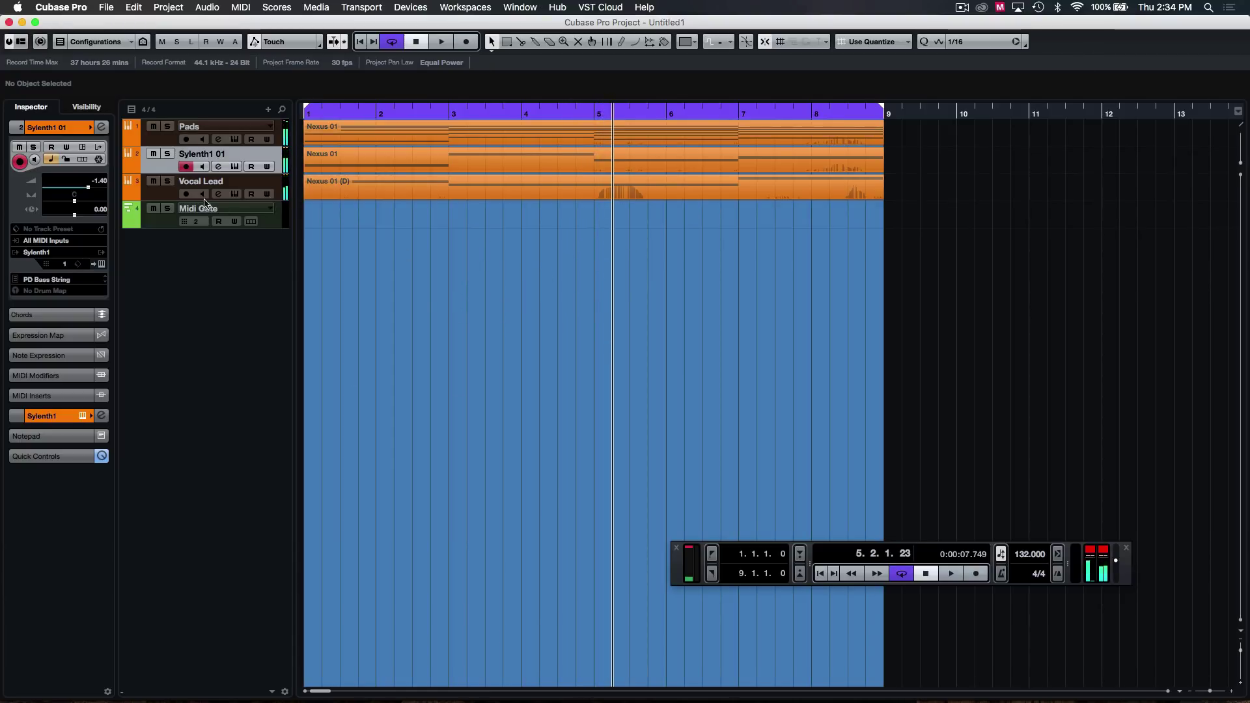
Solo the Pads track and open its Nexus instrument to view the loaded pad sound, closing it when done.
click(164, 128)
click(552, 338)
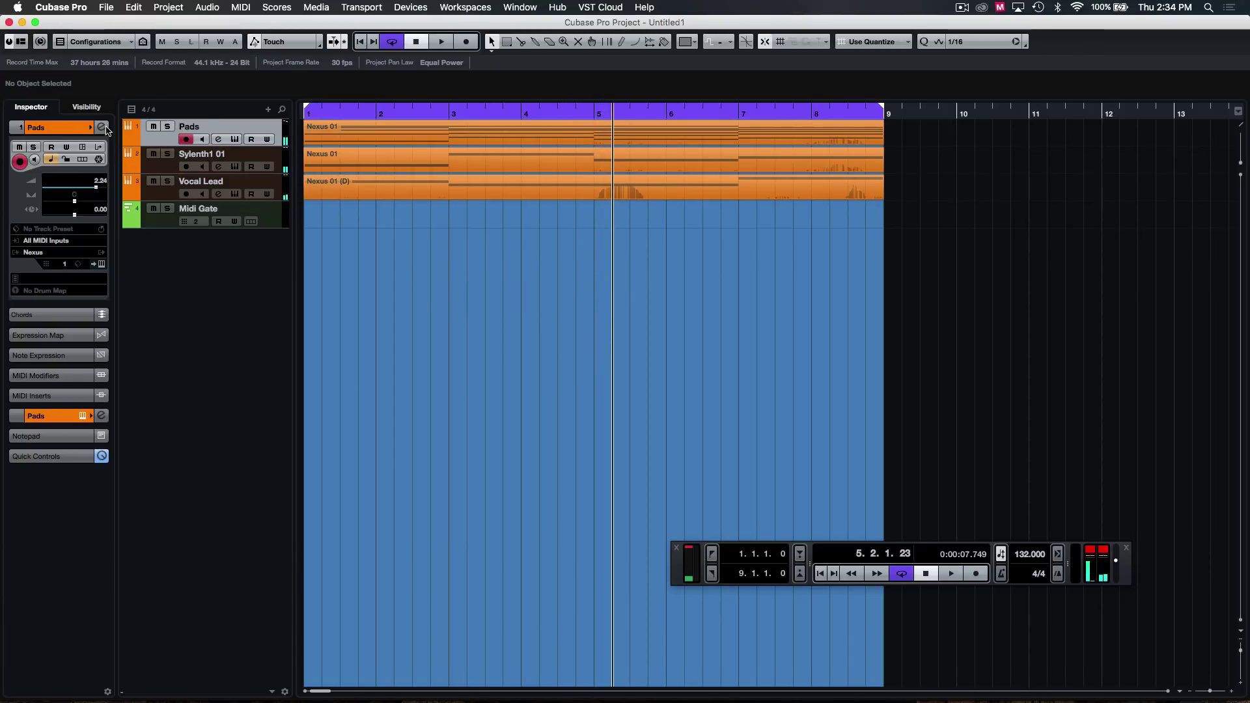
click(101, 127)
click(485, 304)
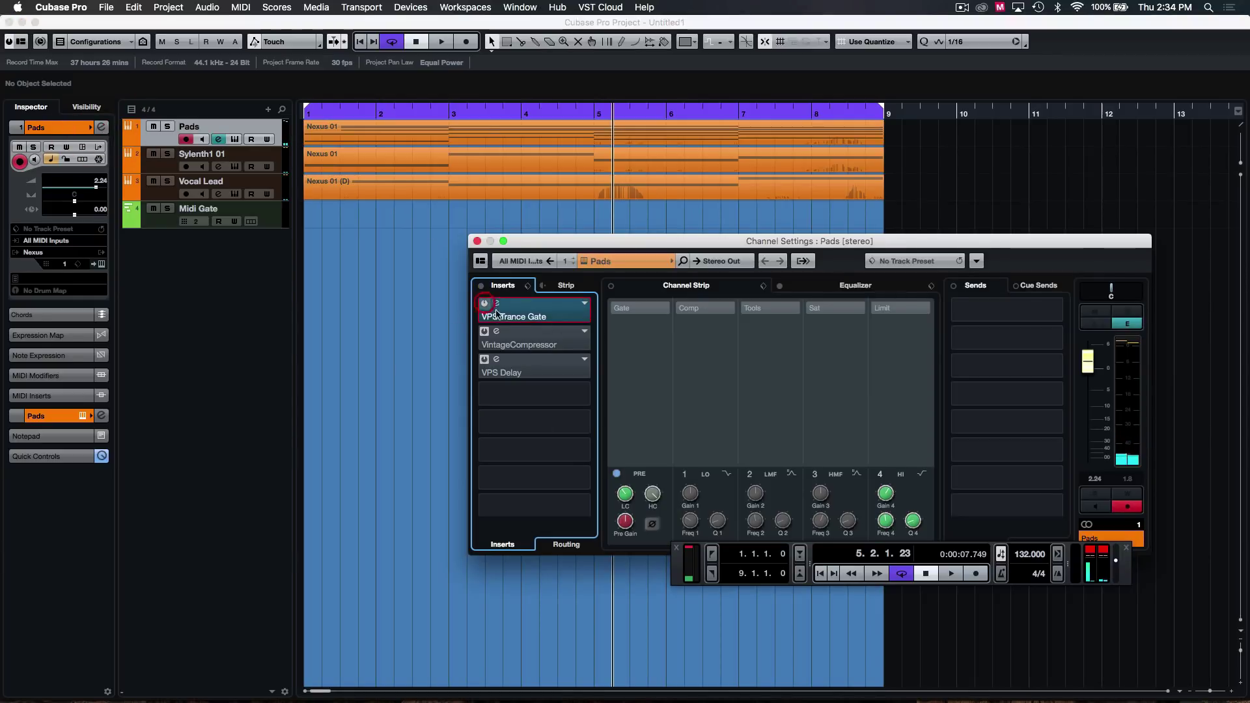
click(167, 127)
click(102, 263)
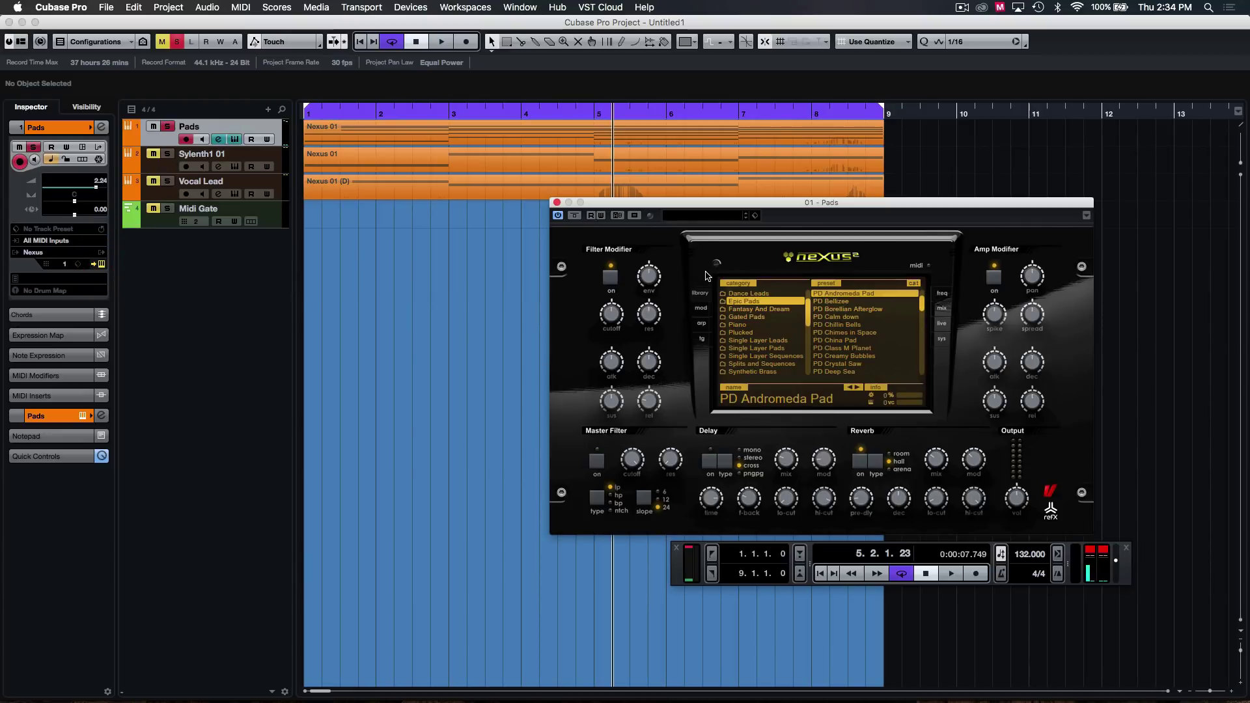
click(556, 203)
Open the VPS Trance Gate insert from the Pads track's channel settings.
click(102, 129)
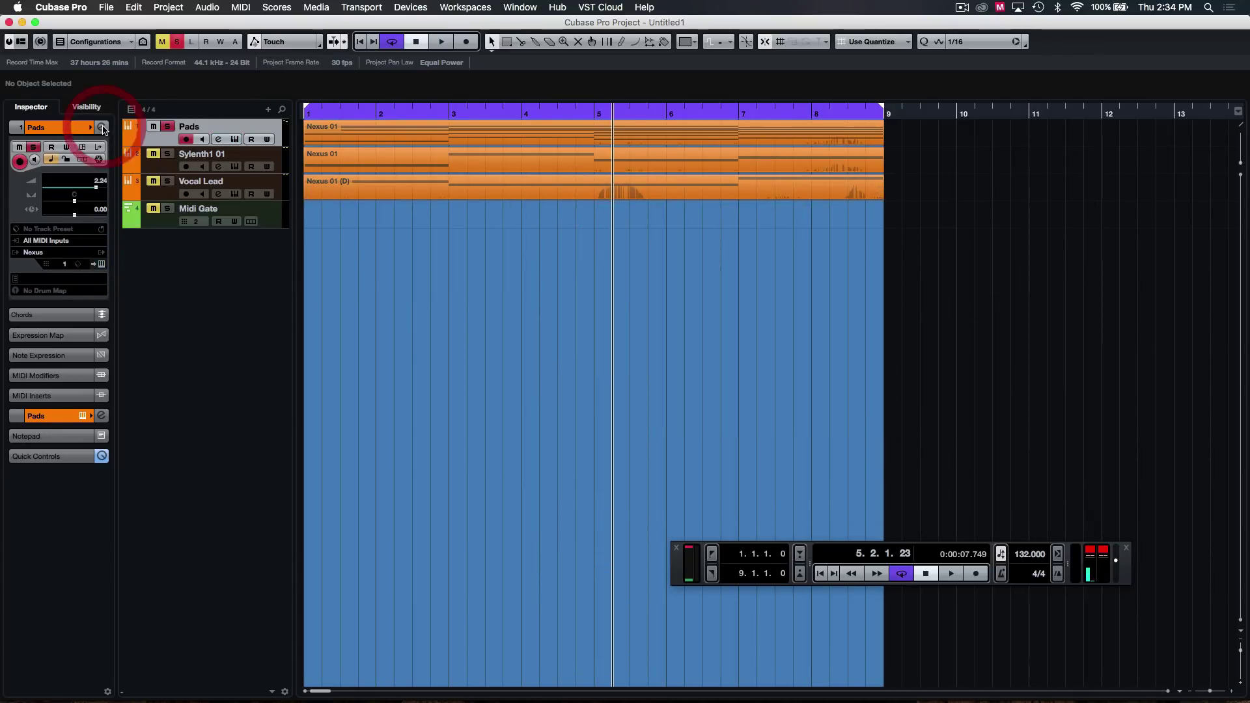
drag(573, 246, 562, 204)
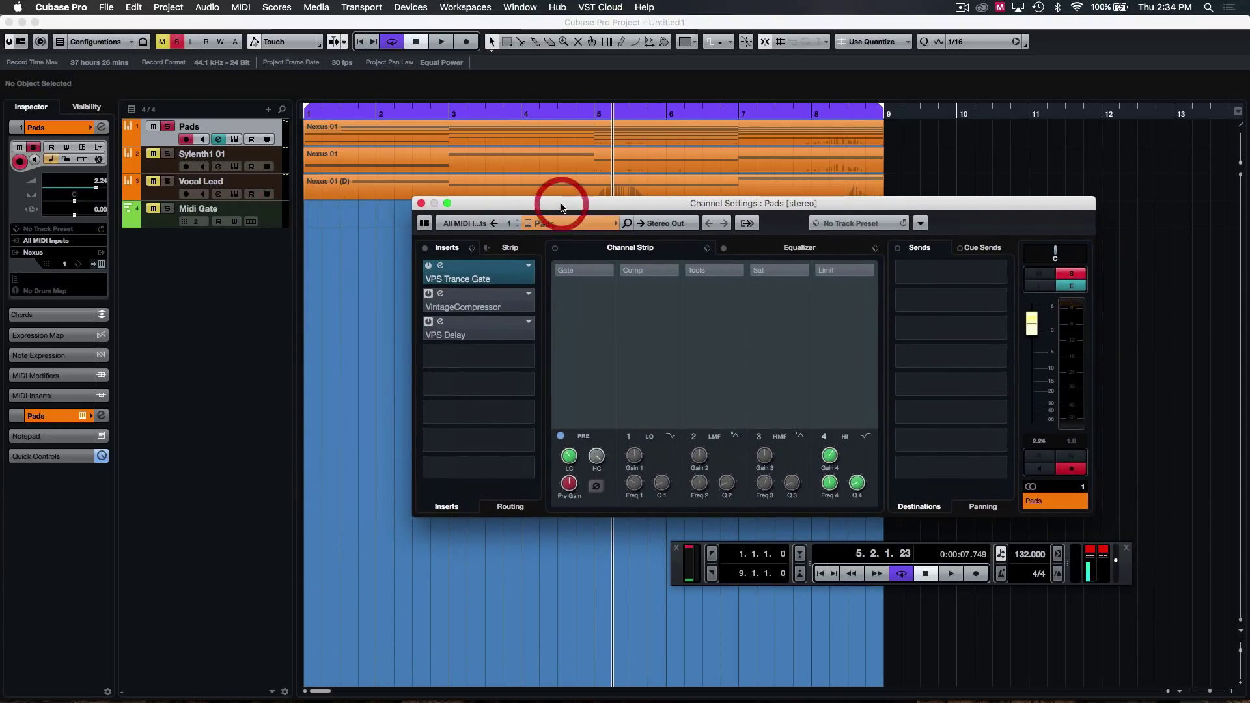
click(436, 272)
Play the soloed pads with the Trance Gate bypassed and with it active to compare the sound.
click(481, 190)
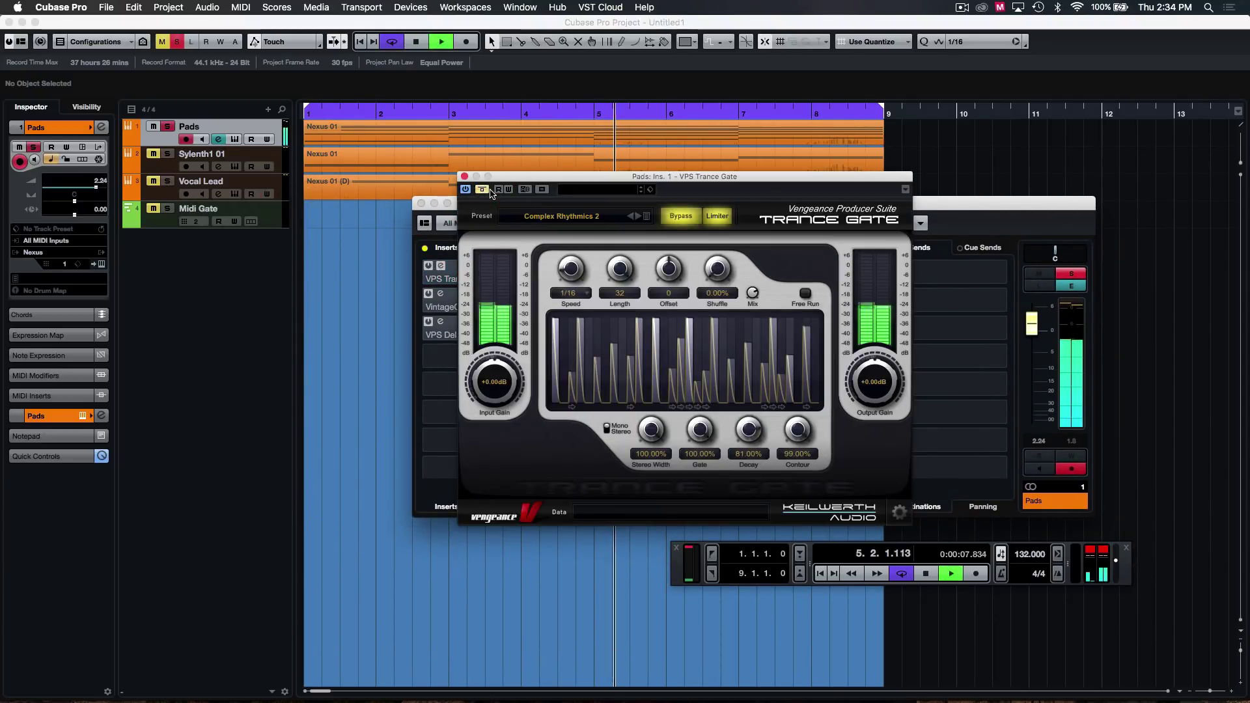
drag(518, 181, 440, 186)
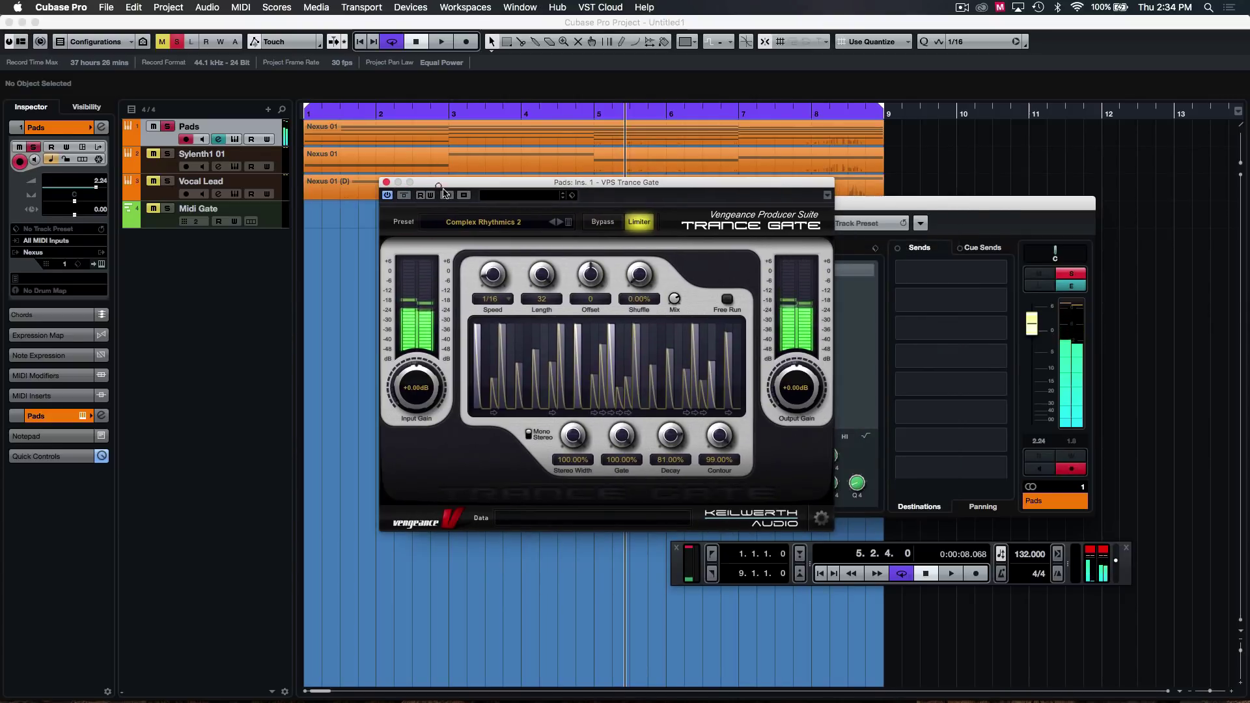
key(space)
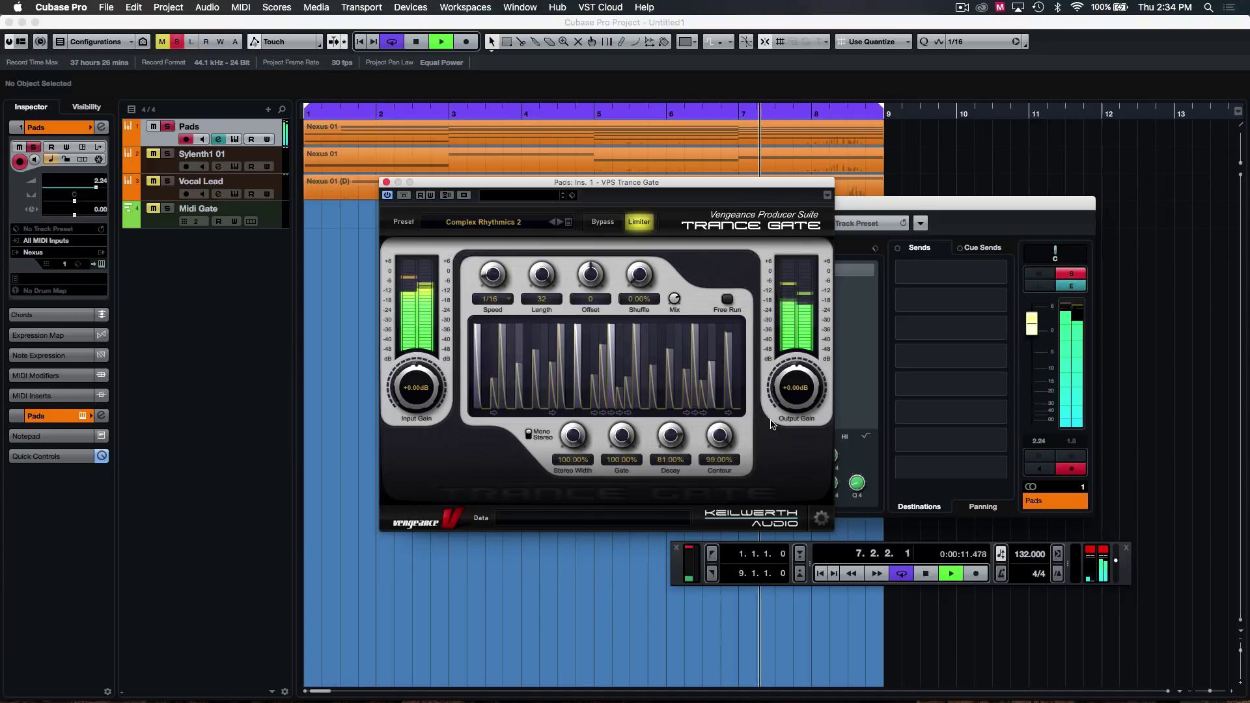
key(space)
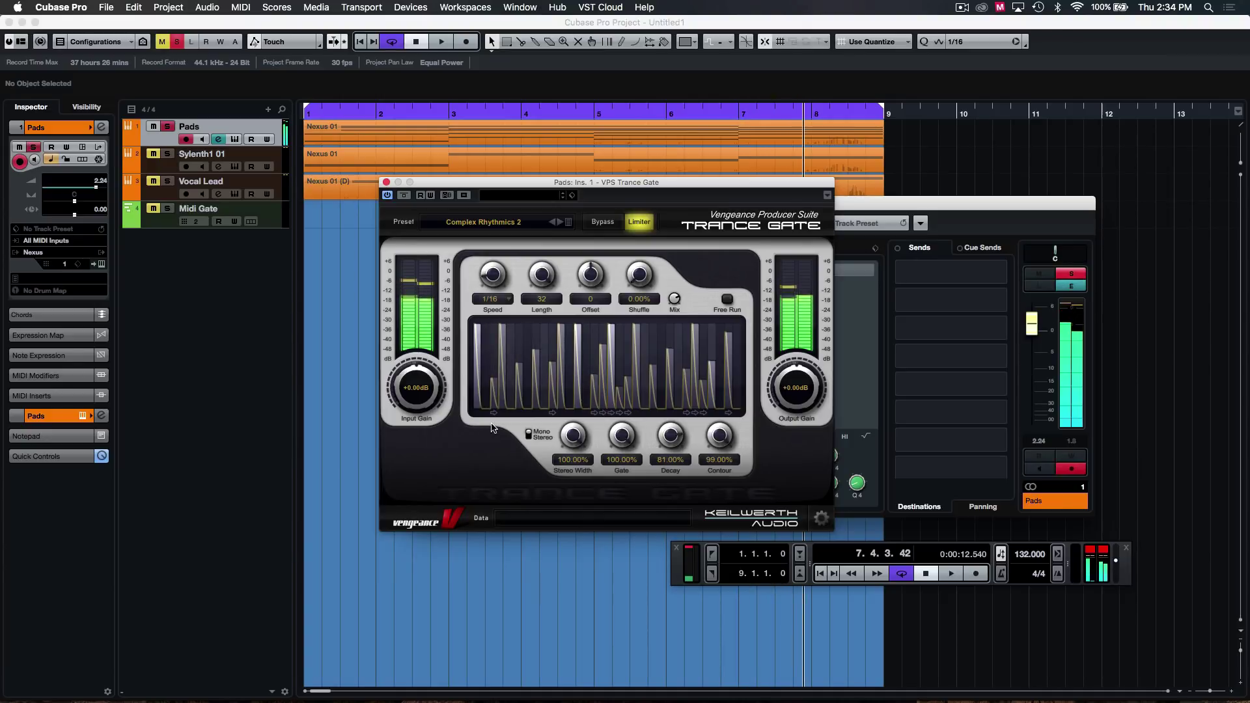
Redraw the levels of the first few gate pattern steps and link neighbouring steps into a longer note.
click(484, 362)
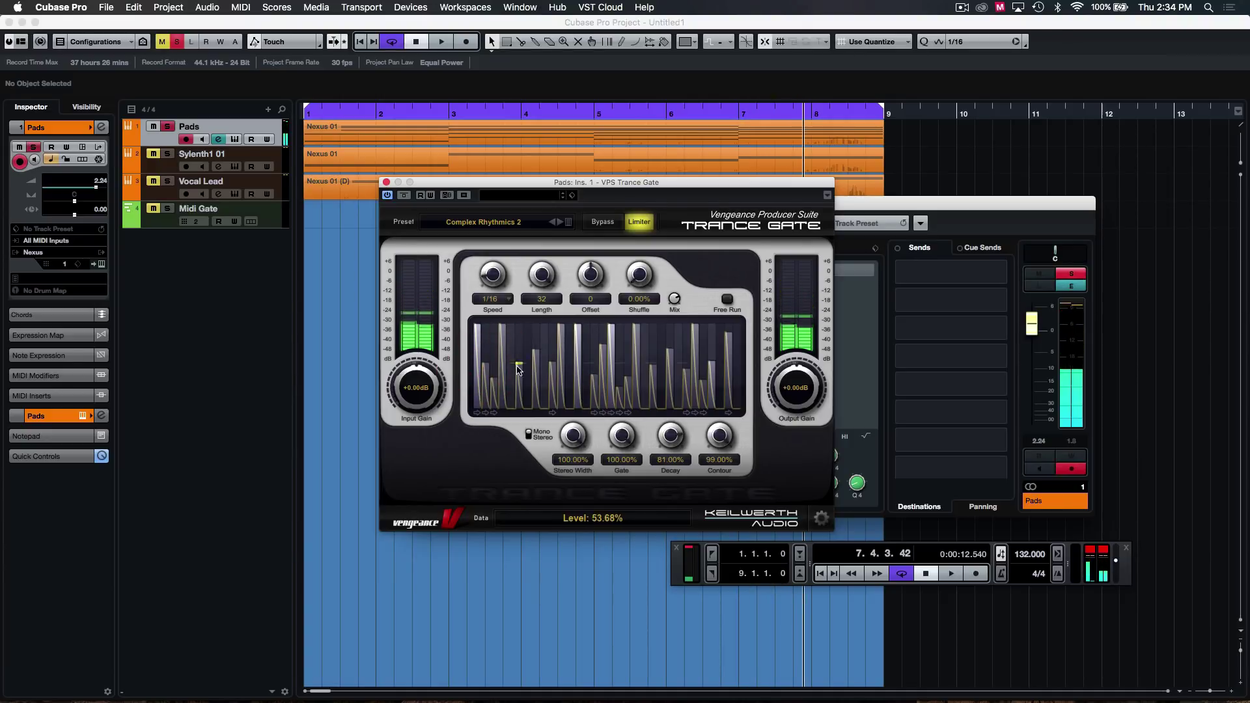
click(509, 298)
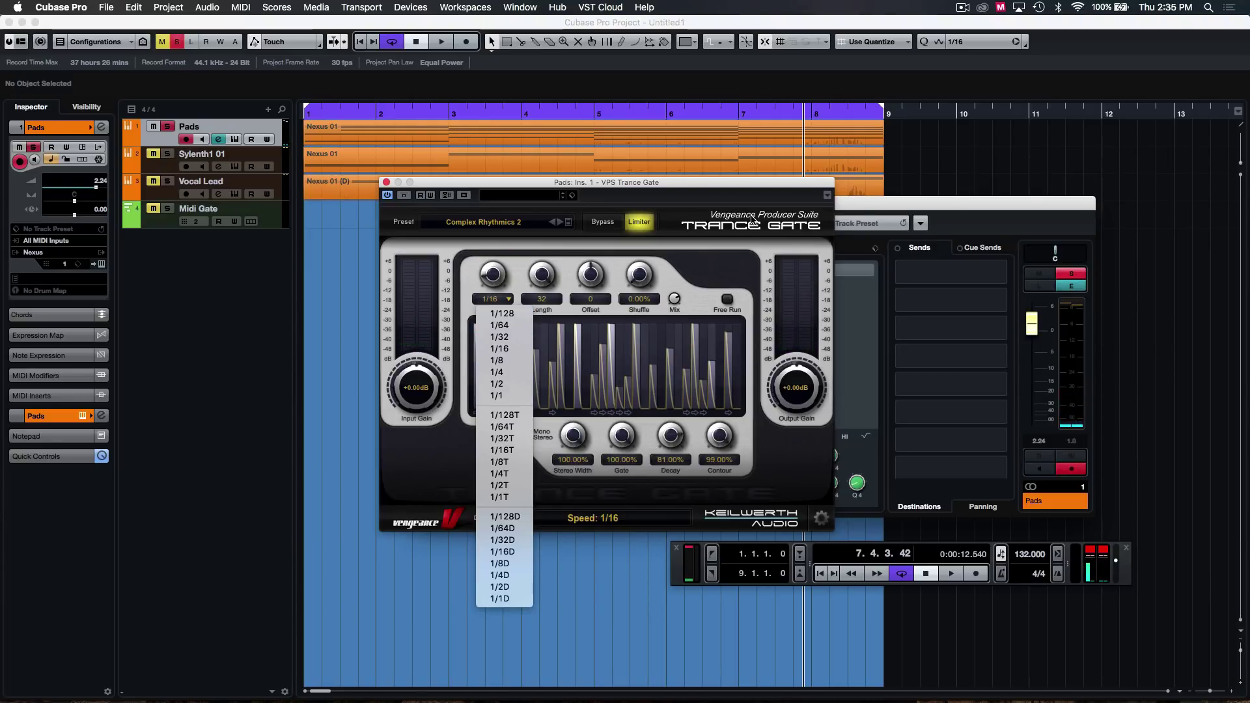
click(725, 184)
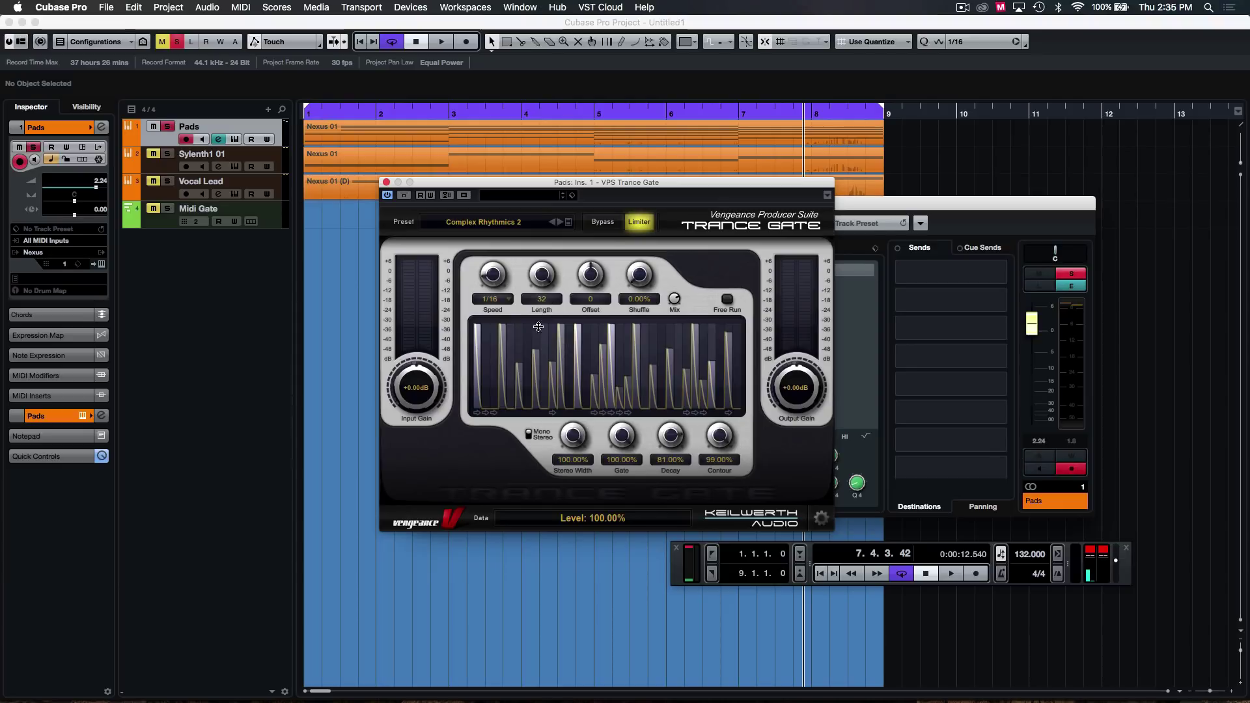
click(496, 413)
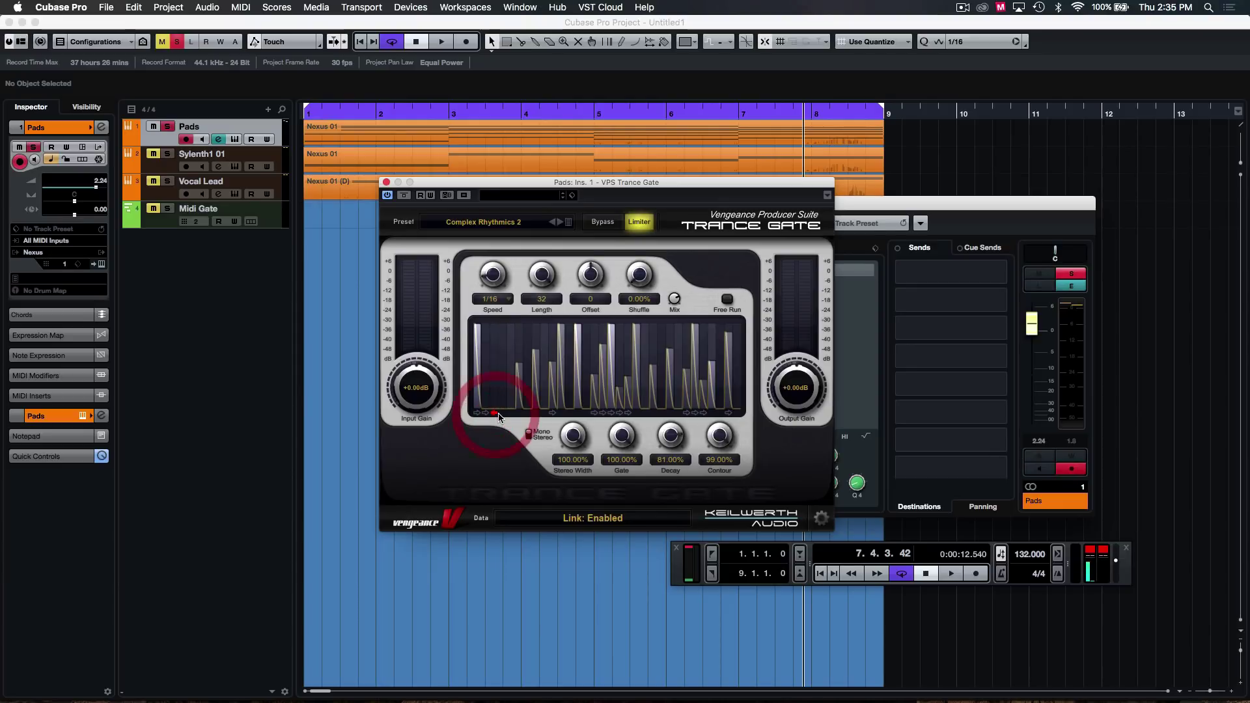
click(493, 413)
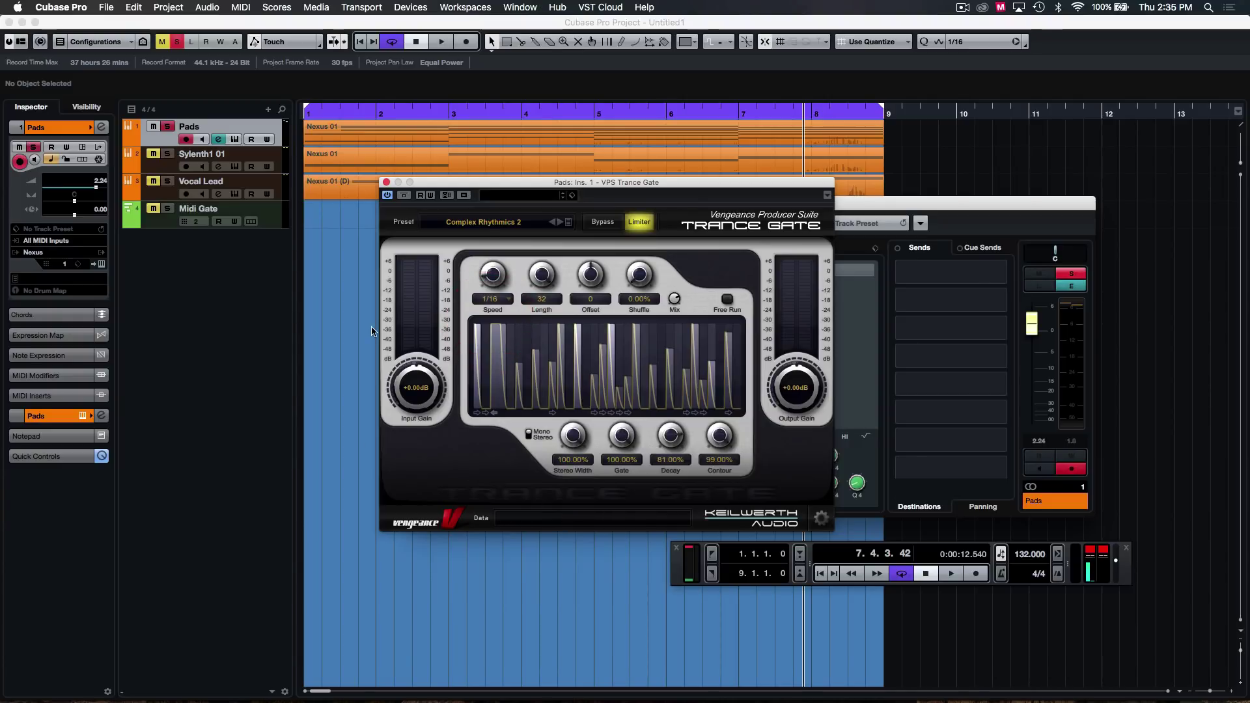
Set the Trance Gate's Gate to 1.50%, Decay to 99.52% and Contour to 92.00% while auditioning the pads.
drag(670, 436, 624, 596)
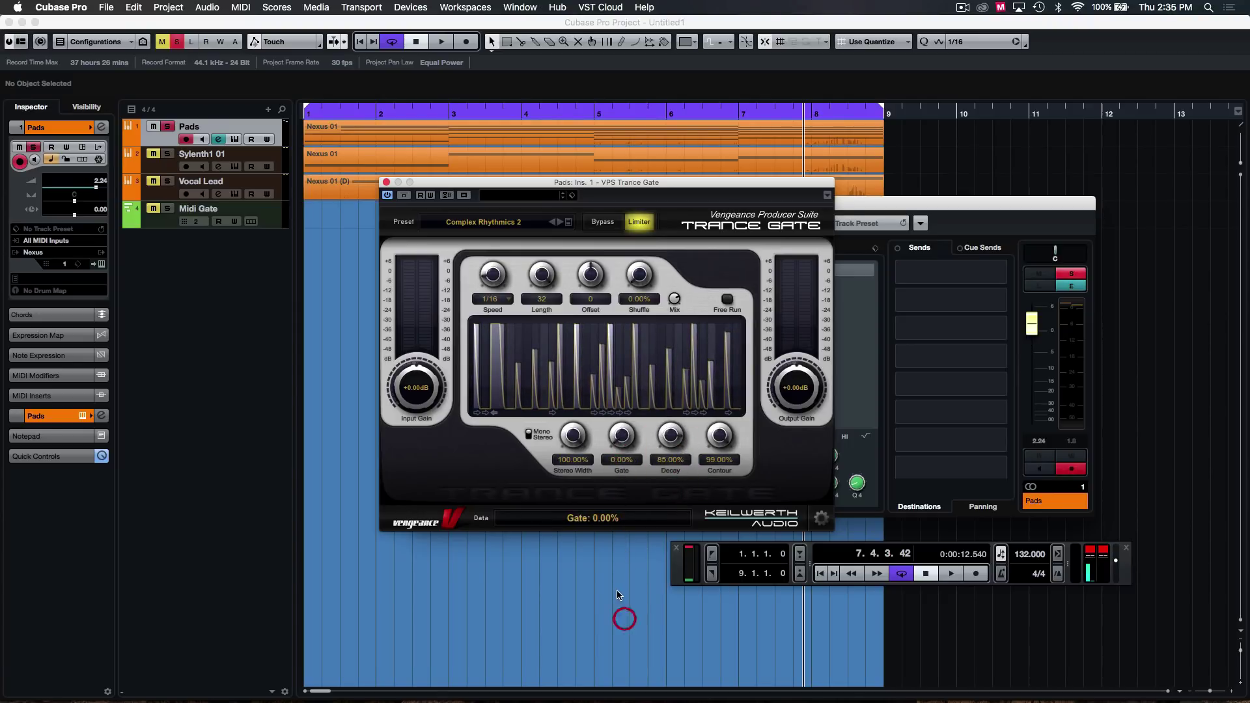
drag(629, 430, 675, 475)
key(space)
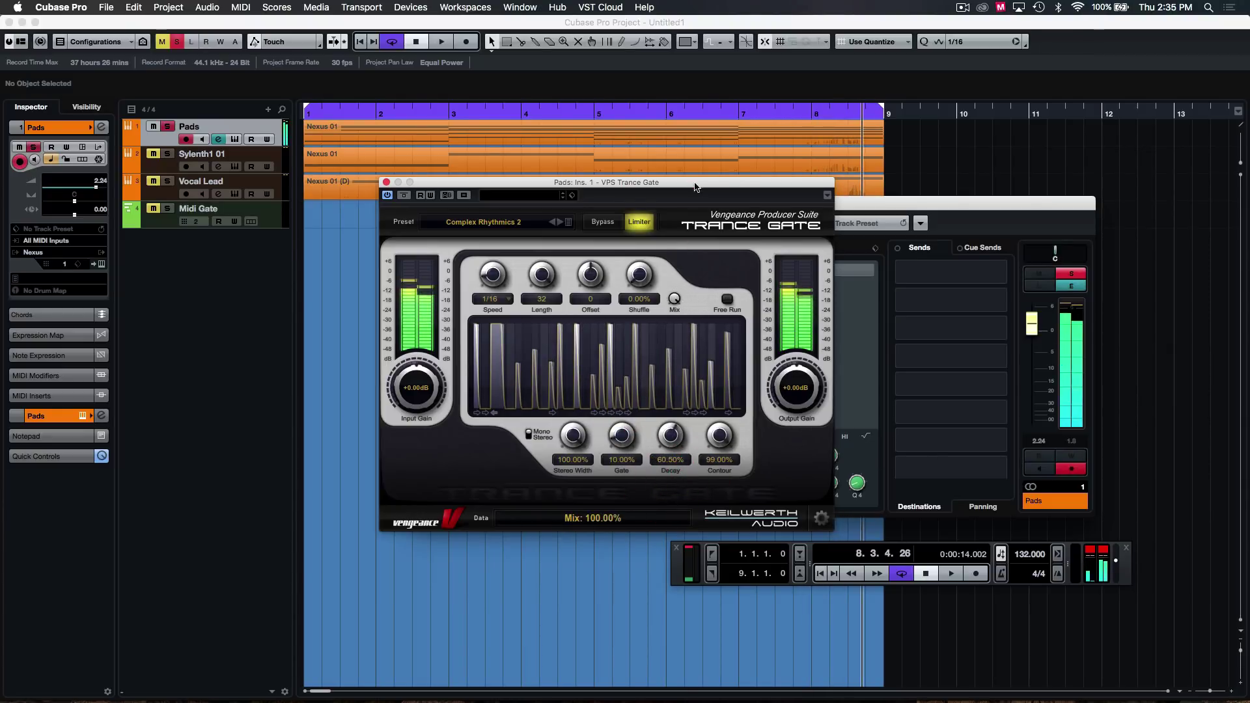
drag(675, 429, 679, 389)
drag(622, 435, 624, 445)
drag(721, 463, 740, 391)
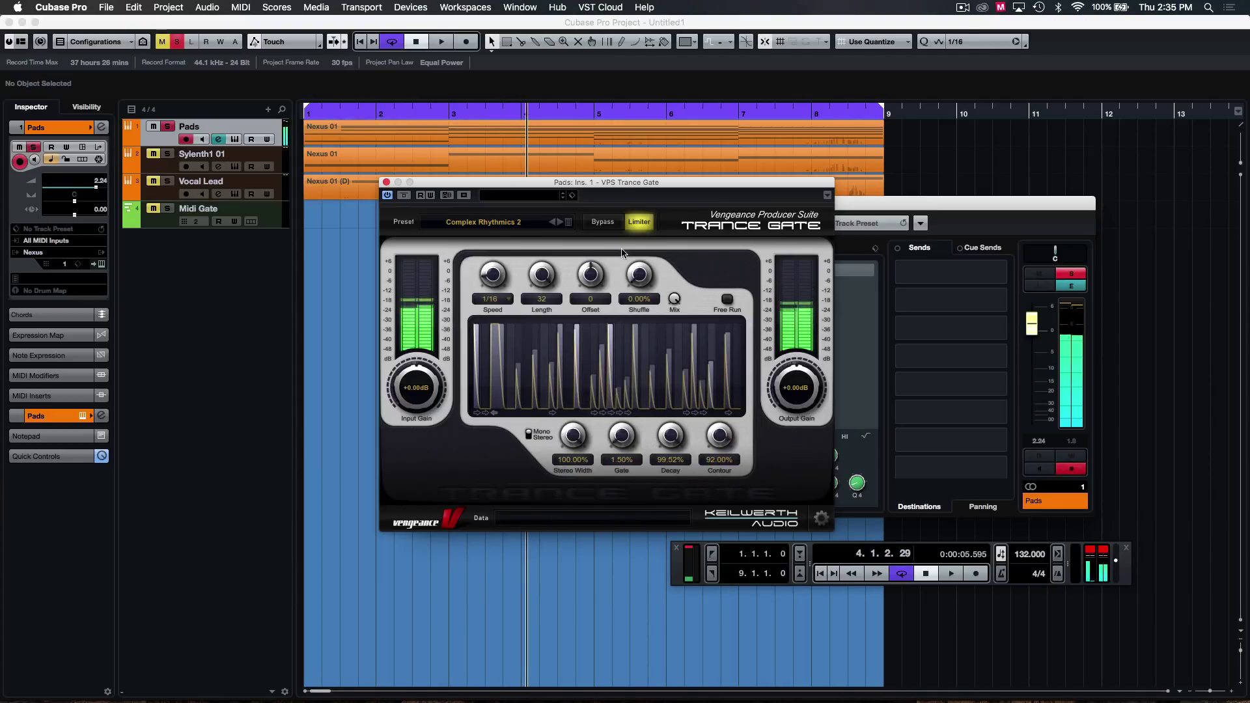
Switch the Trance Gate to stereo mode and load the Special FX preset Autopanner 1.
click(528, 435)
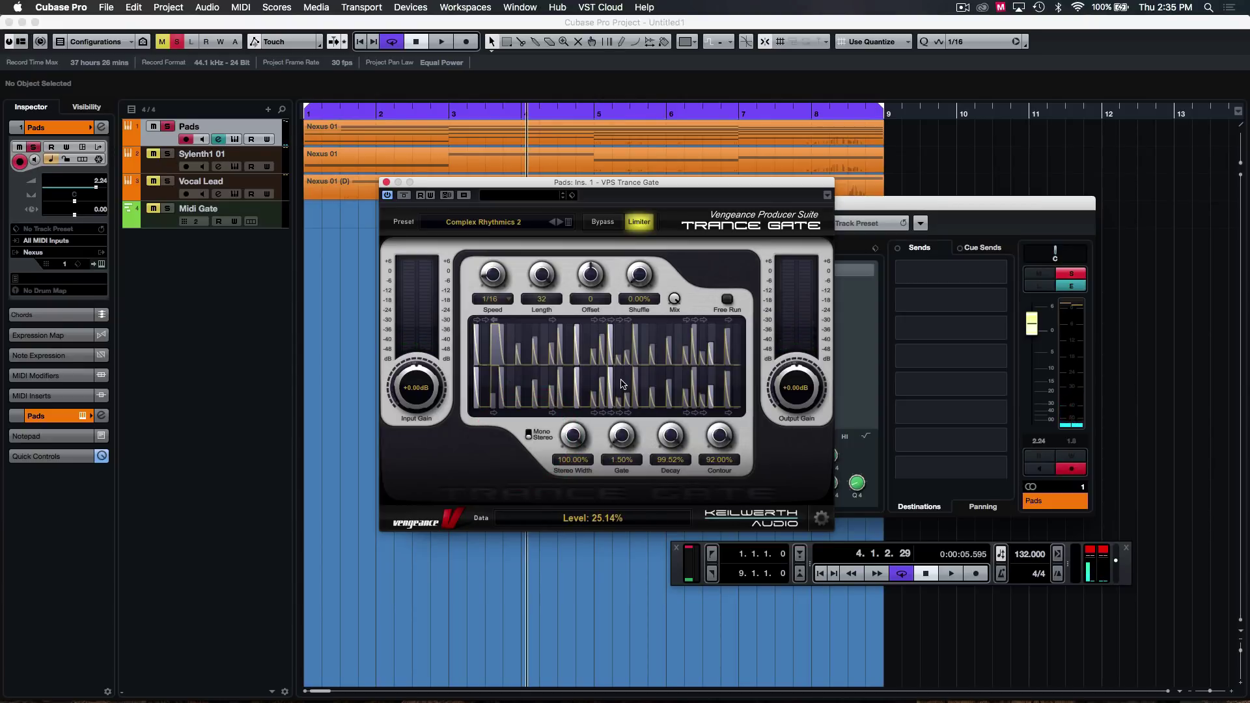
click(569, 222)
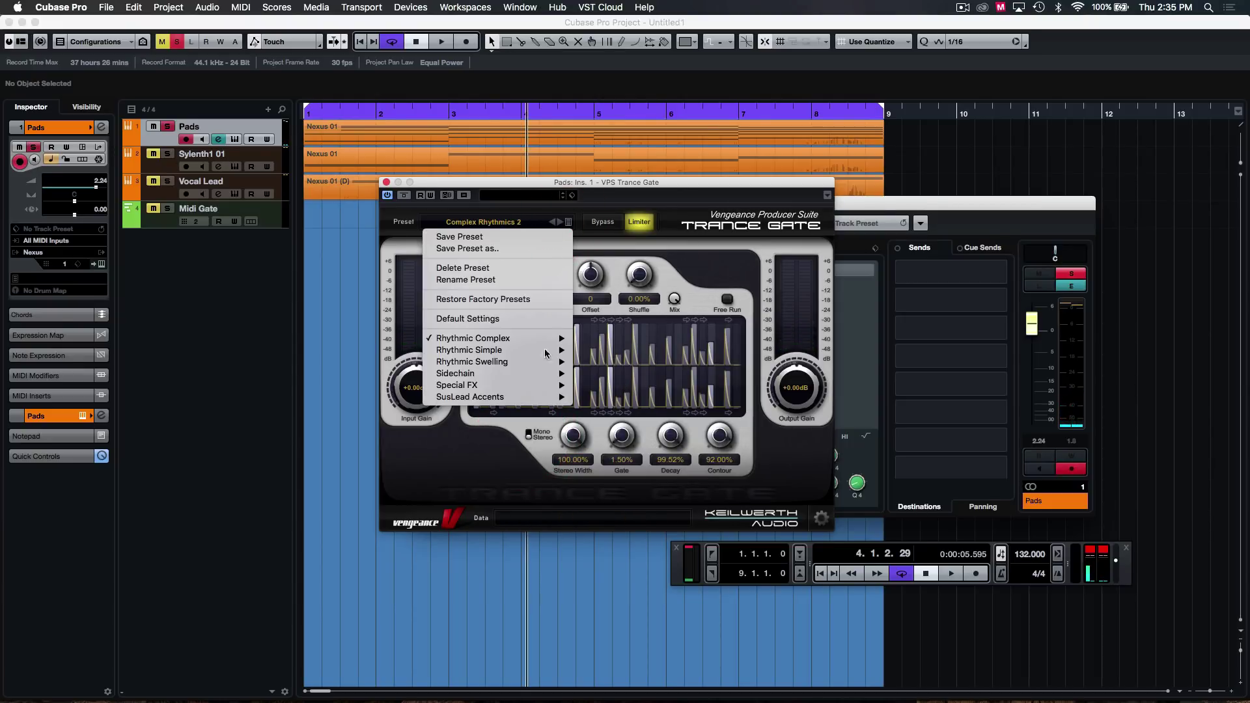
mouse_move(470, 387)
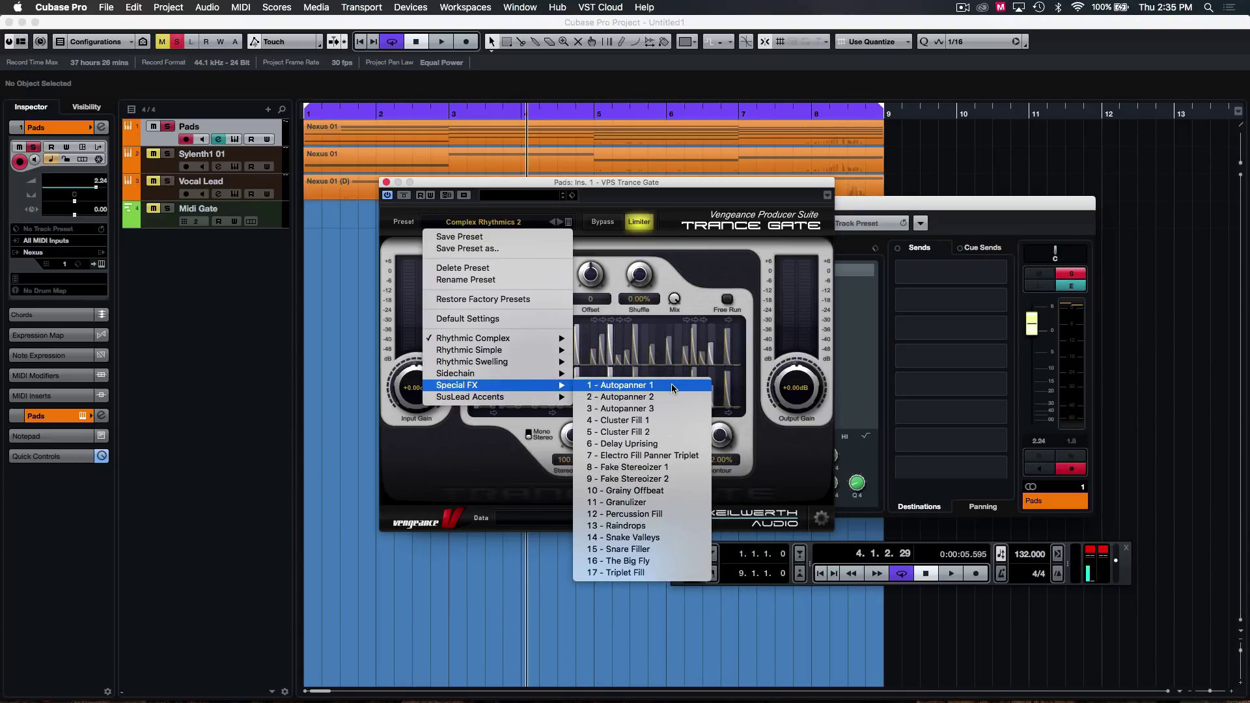
click(655, 386)
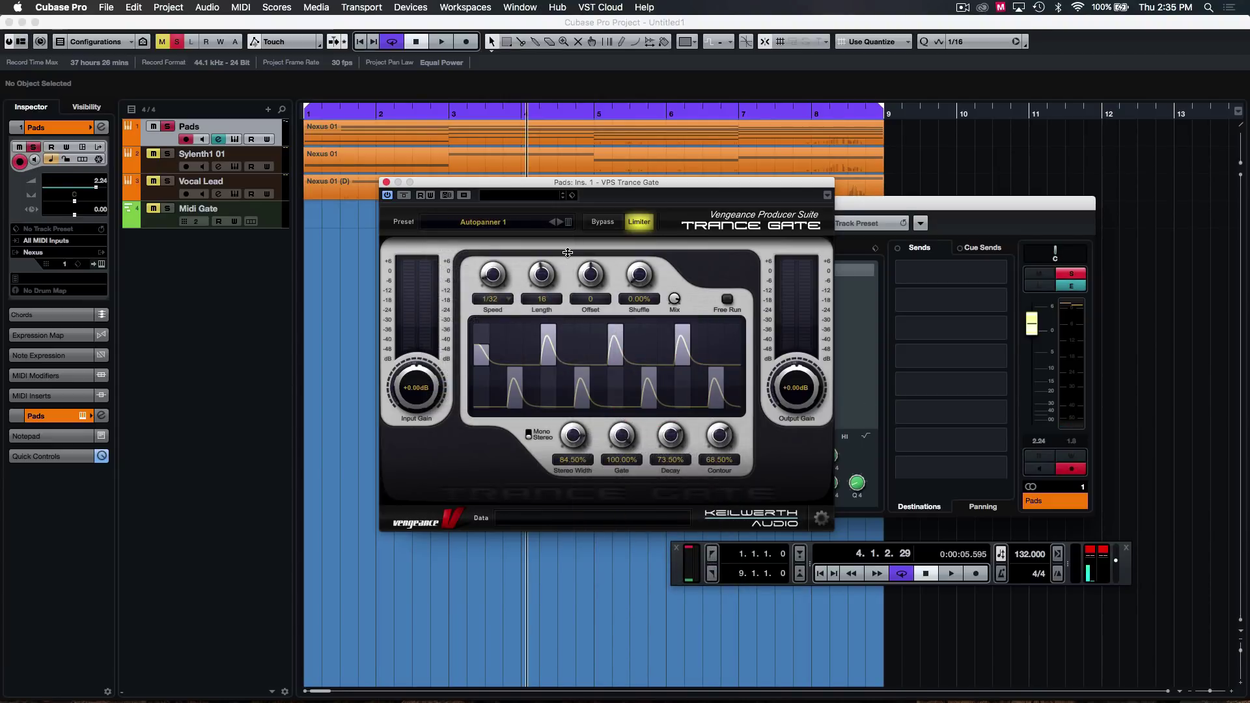
Play the pads while stepping forward through the presets Autopanner 2 and Autopanner 3.
key(space)
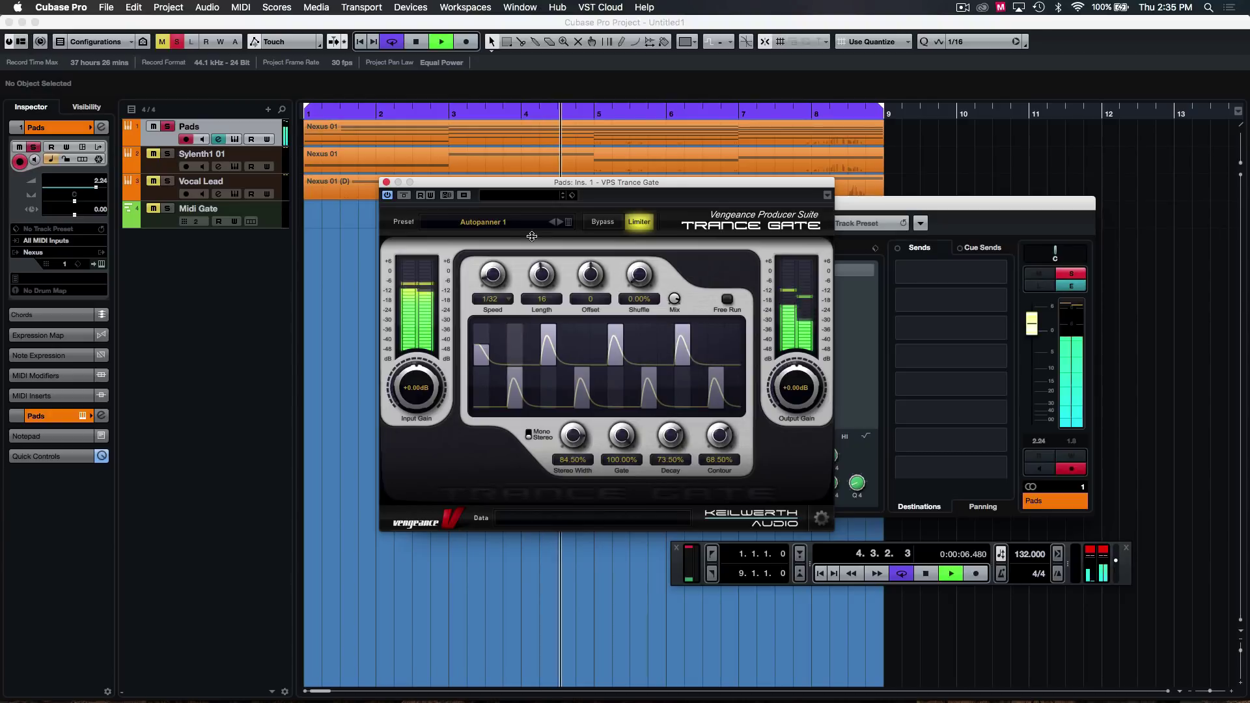
click(559, 222)
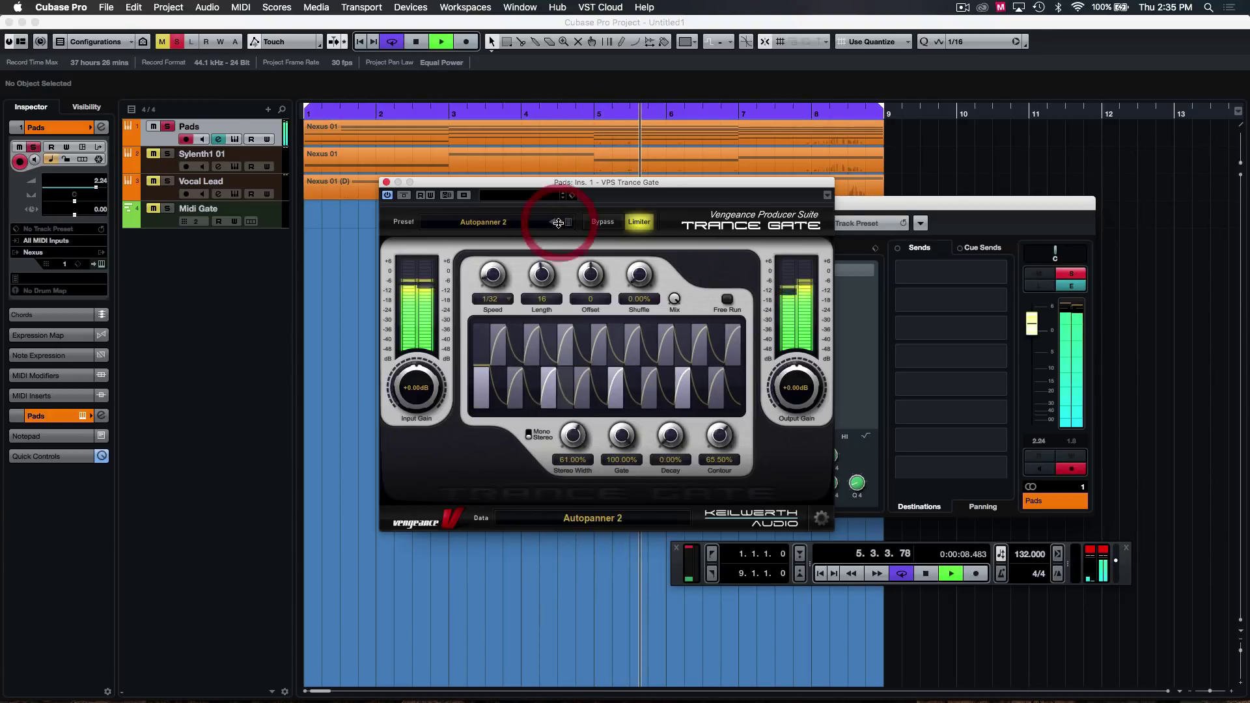
click(560, 222)
key(space)
Load the Sidechain preset Sidechain Simulator 1 in the Trance Gate and audition the pads with it.
click(530, 222)
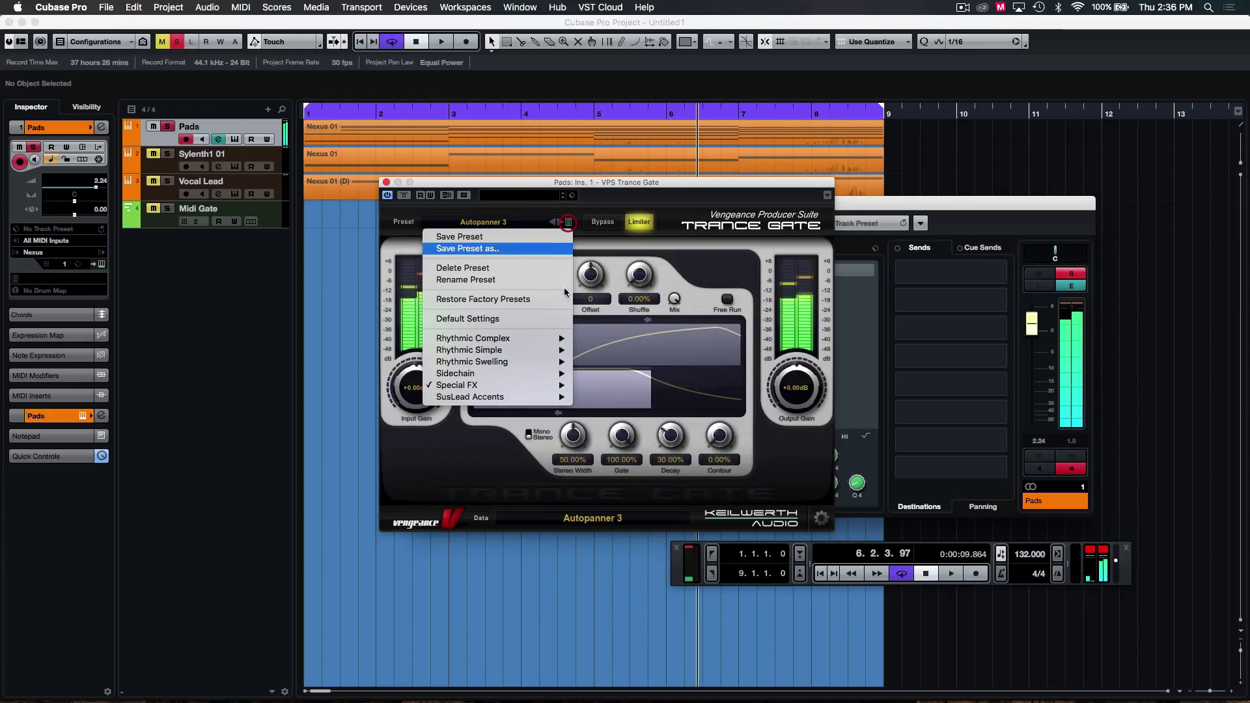
mouse_move(495, 373)
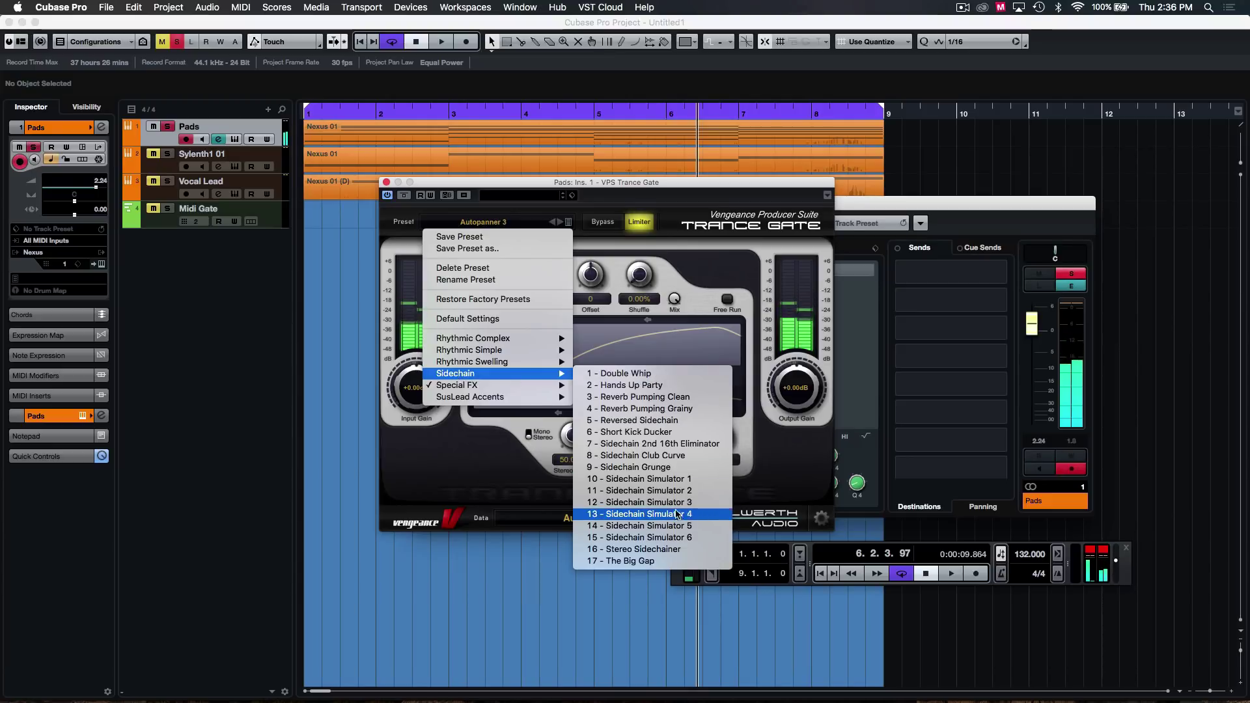
click(671, 479)
key(space)
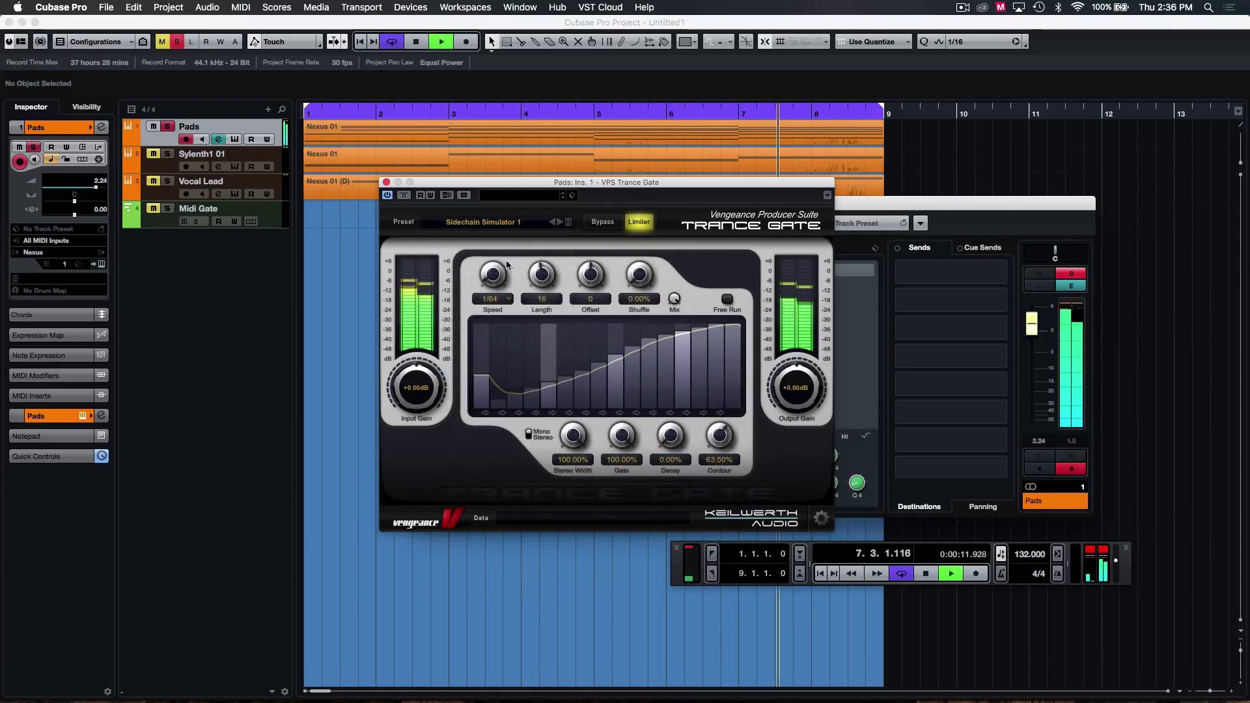
key(space)
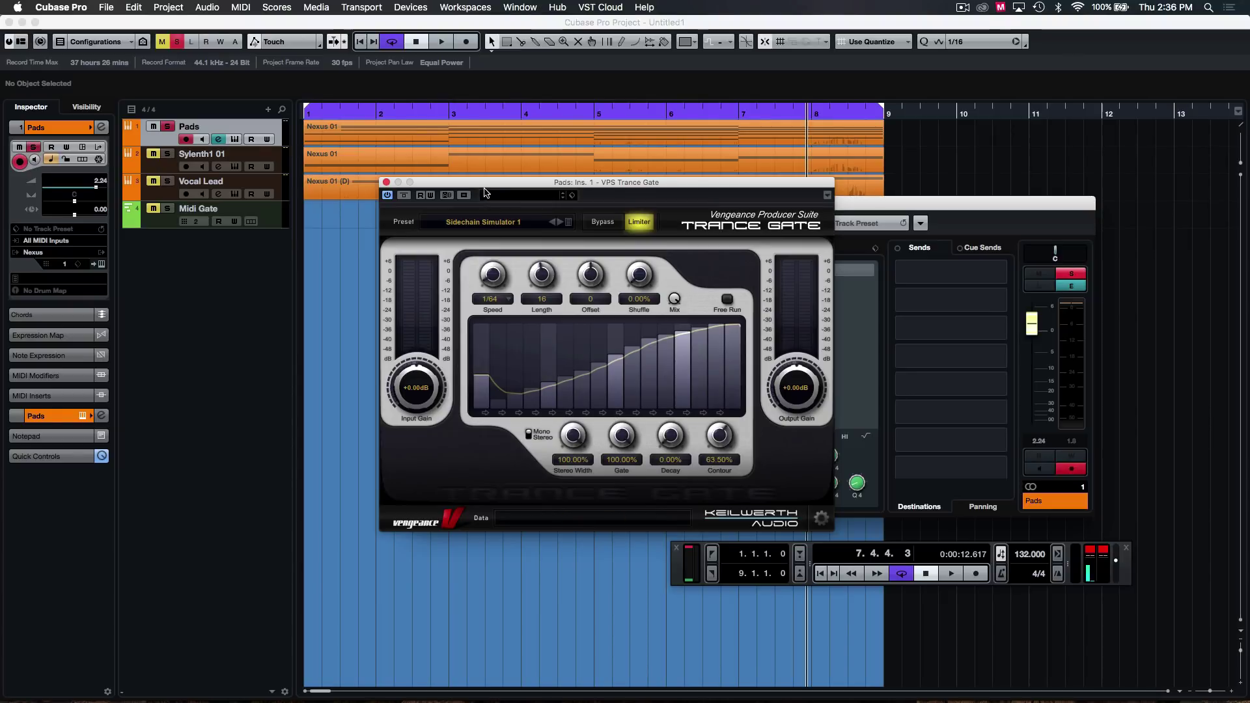
Switch the solo from Pads to the Sylenth1 01 track and play it from bar 1.
drag(481, 182, 470, 181)
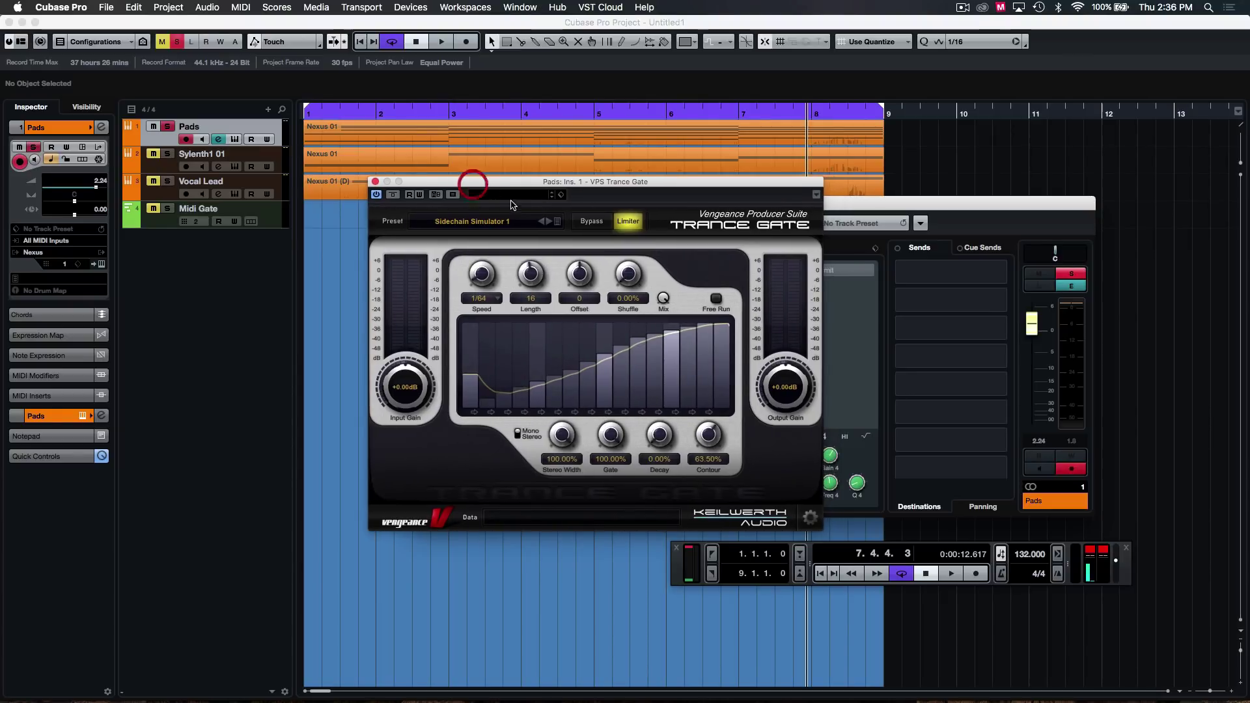
click(166, 128)
click(167, 153)
click(166, 168)
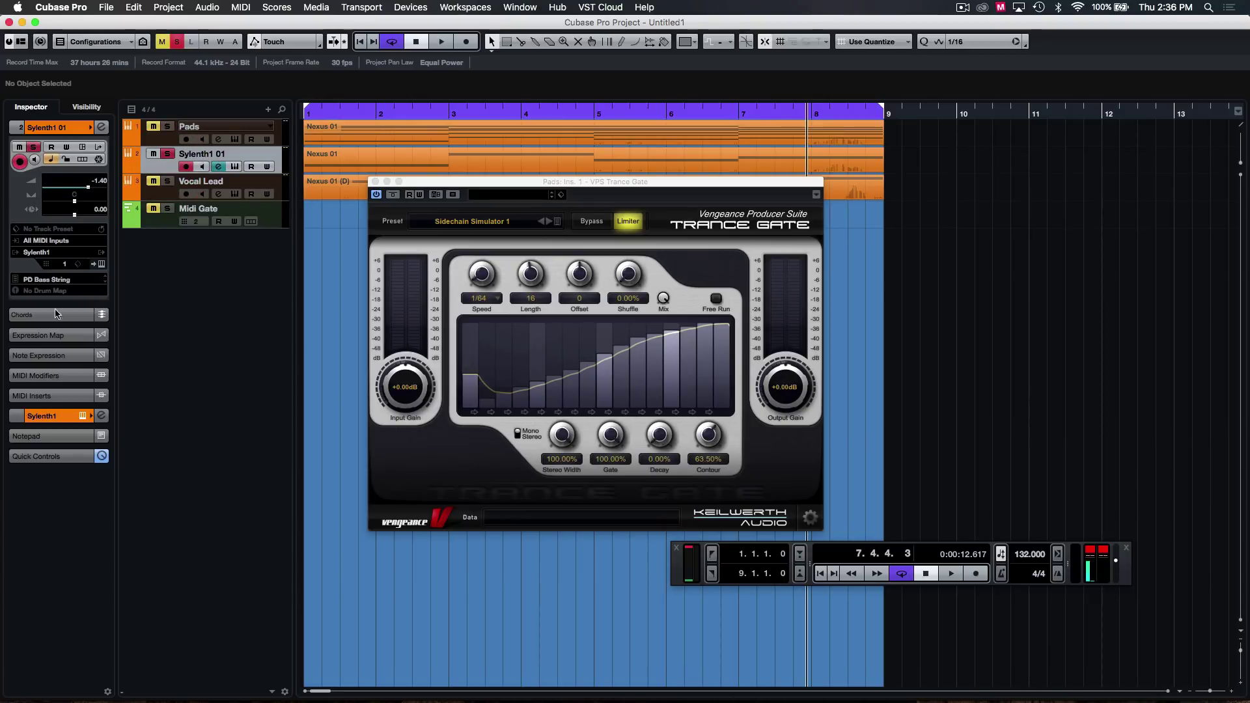
click(101, 265)
click(343, 112)
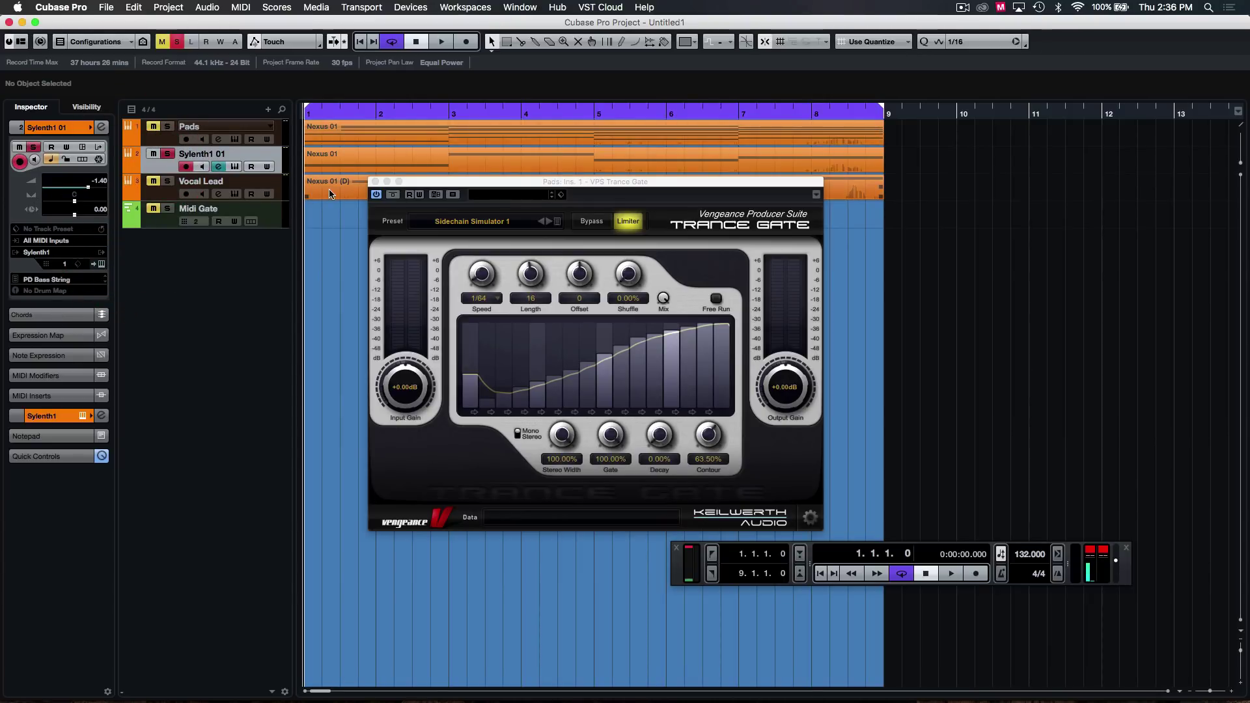
key(space)
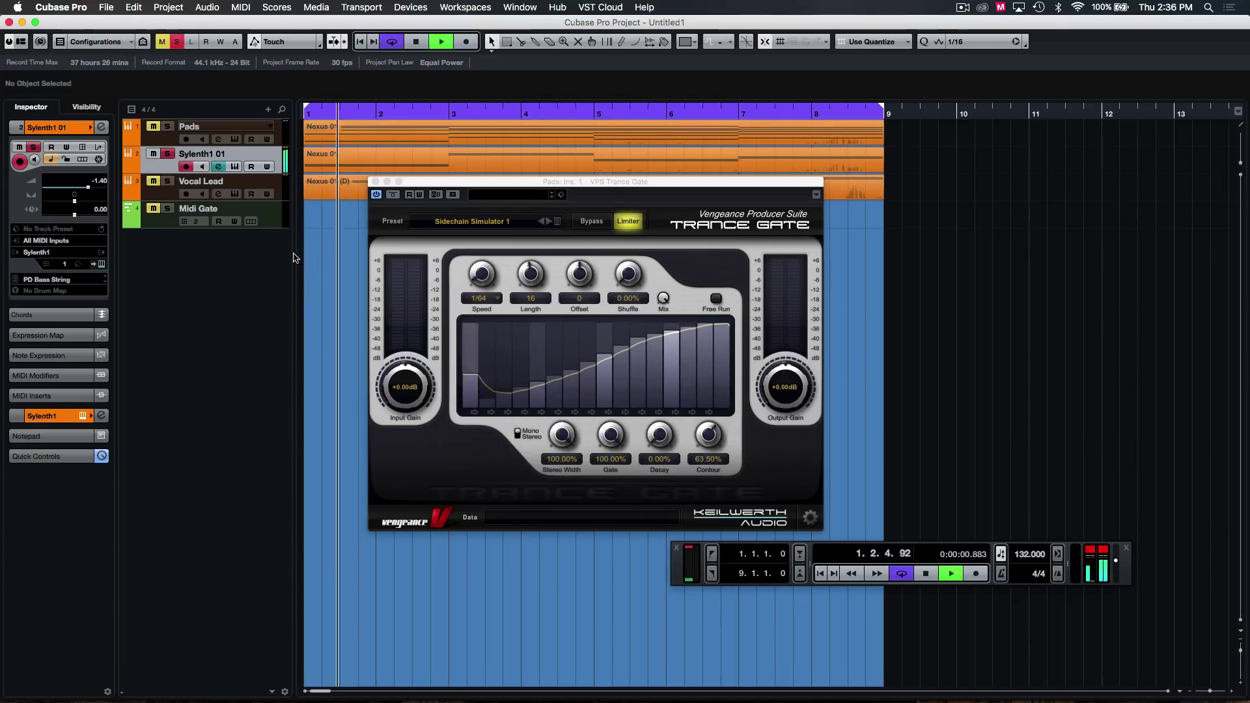
key(space)
Close the Pads Trance Gate, activate the VPS Trance Gate insert on the Sylenth1 01 channel and open its editor.
click(375, 182)
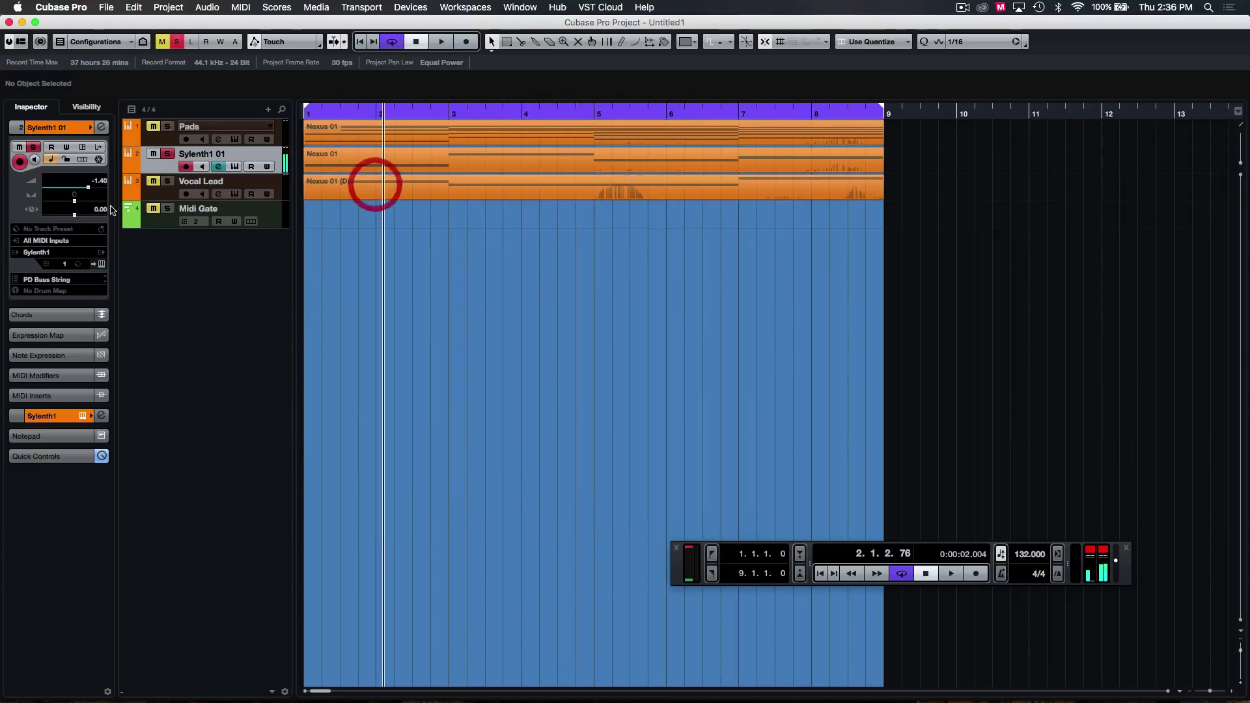
click(93, 126)
click(88, 106)
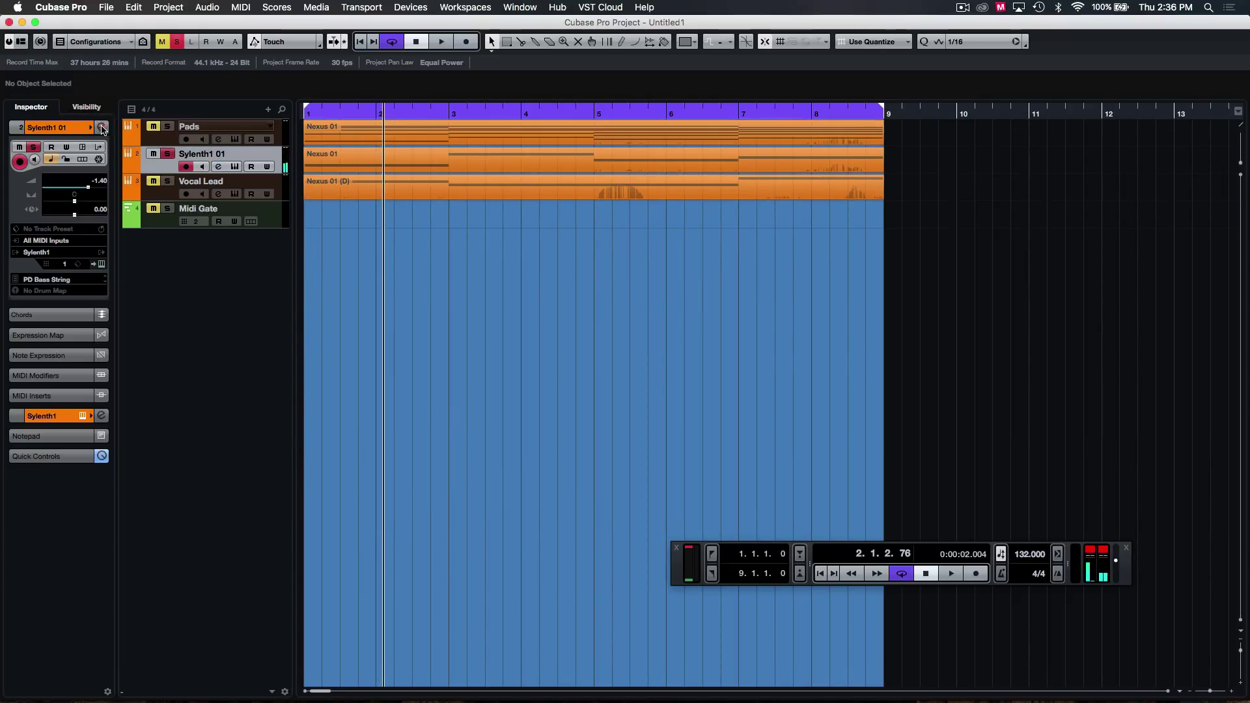
click(100, 127)
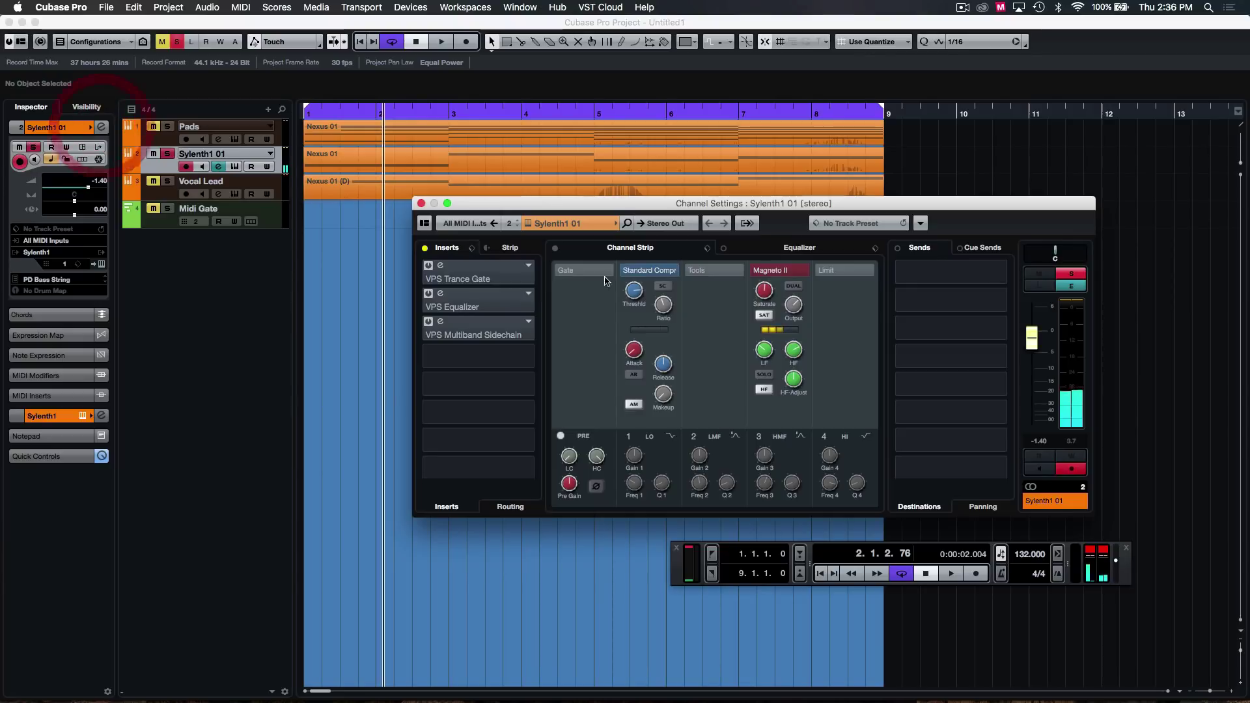
click(427, 265)
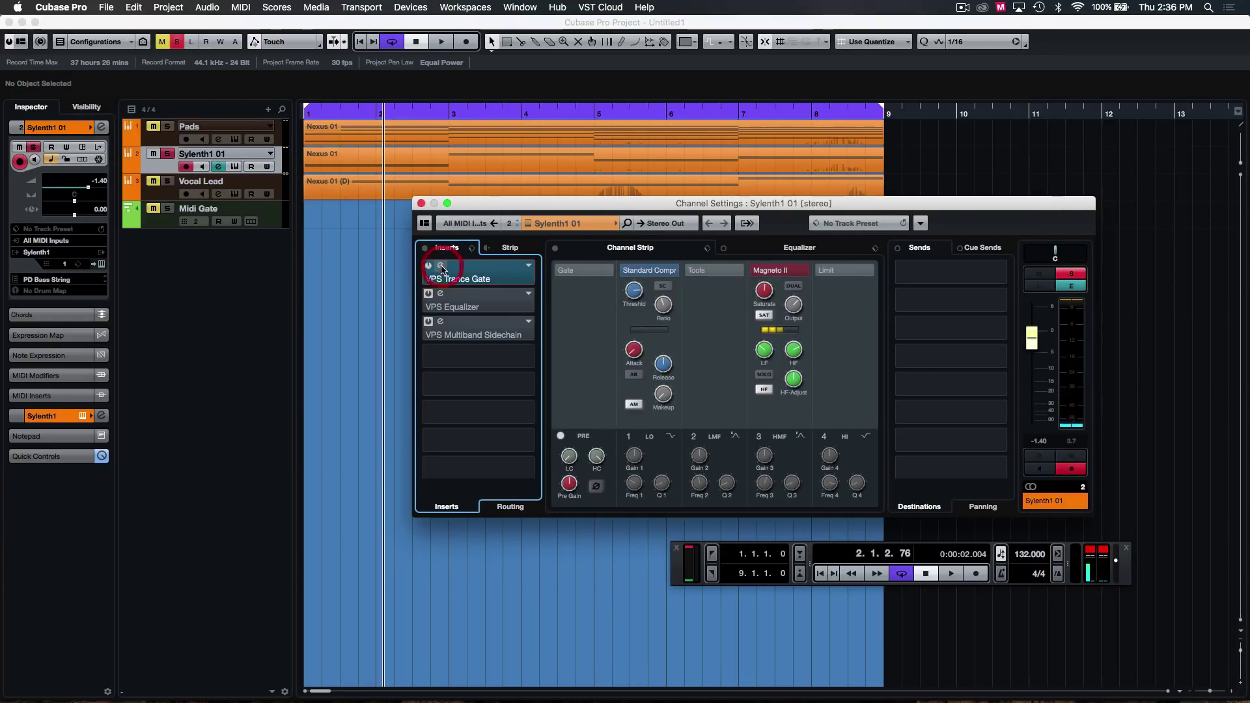
click(440, 265)
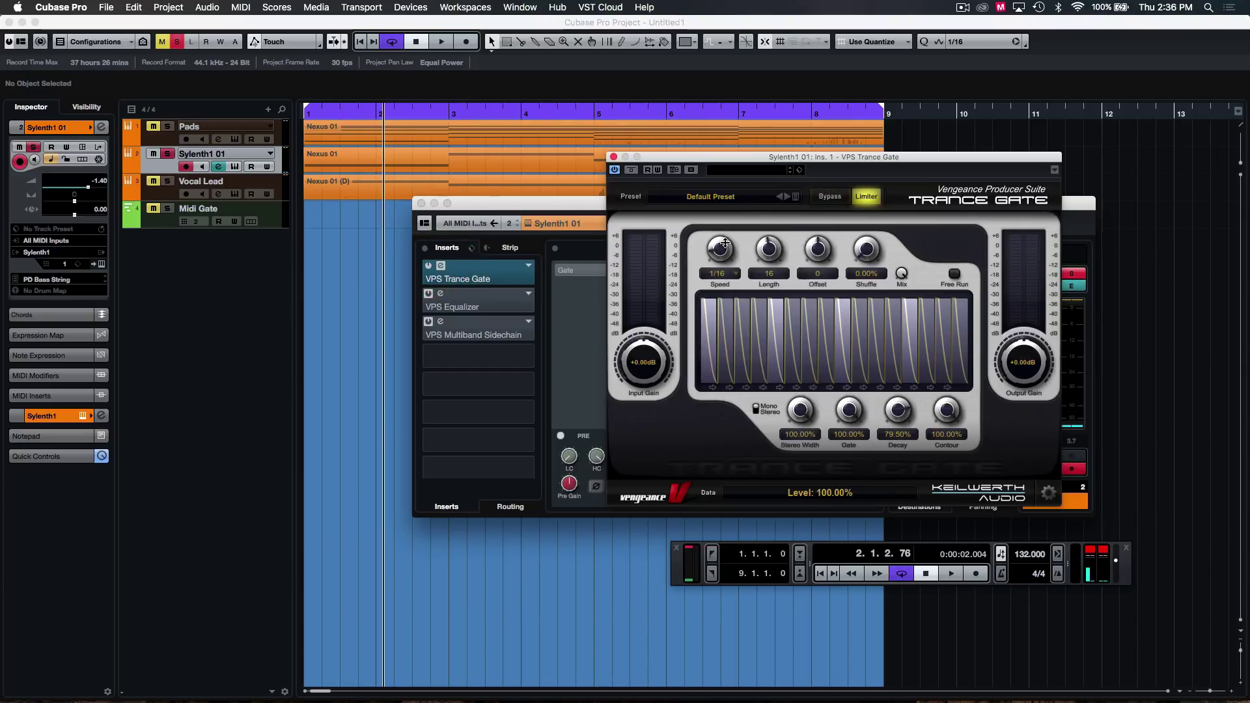
View the Trance Gate's Speed options without changing them and play the gated Sylenth1 01 track.
click(732, 273)
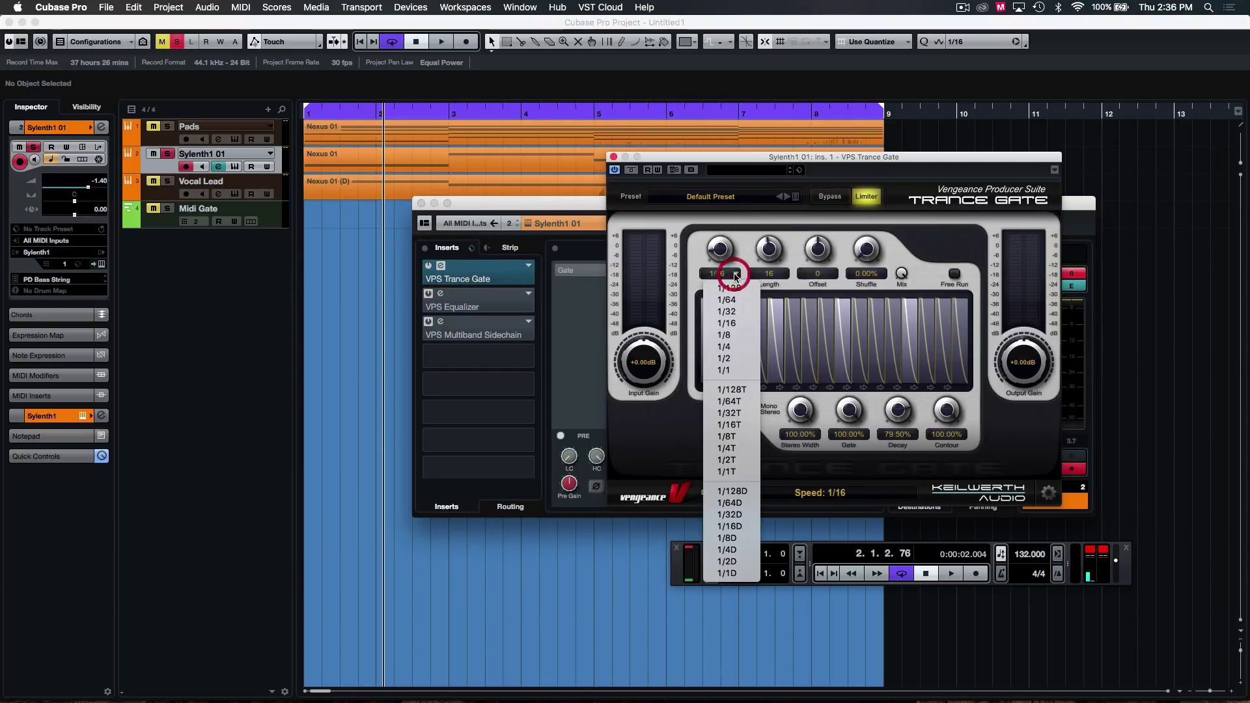
click(790, 157)
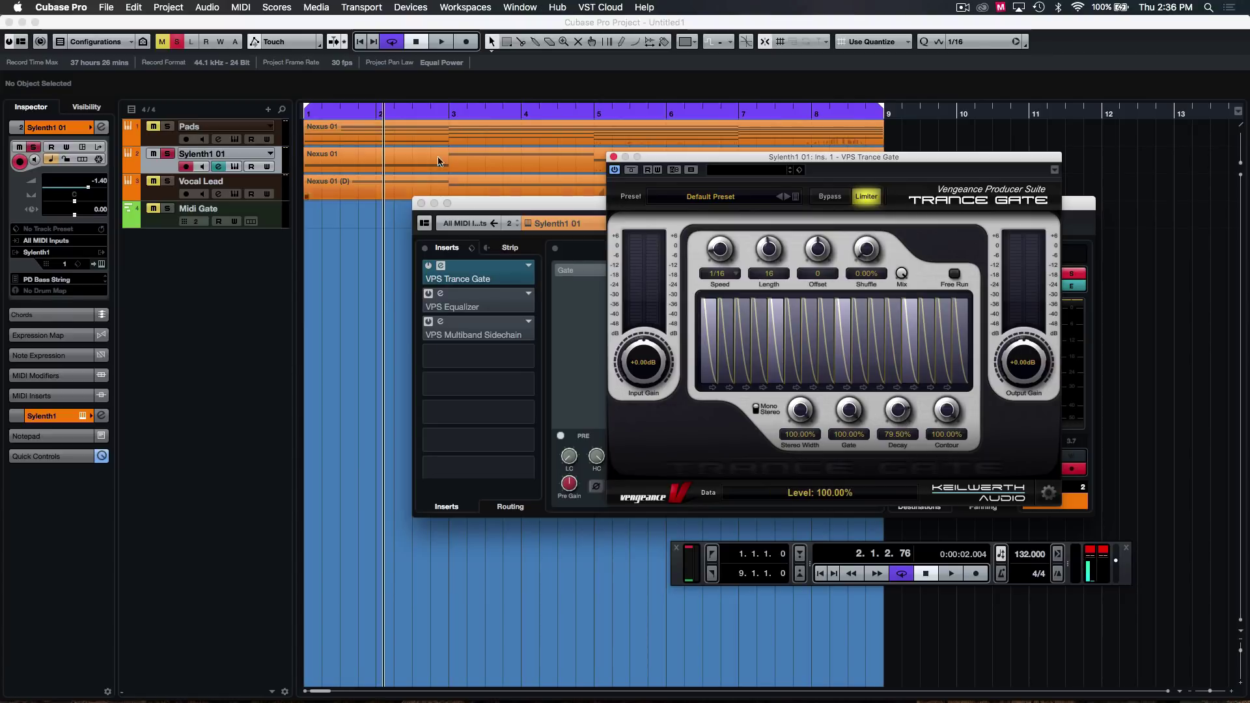
click(404, 116)
key(.)
key(space)
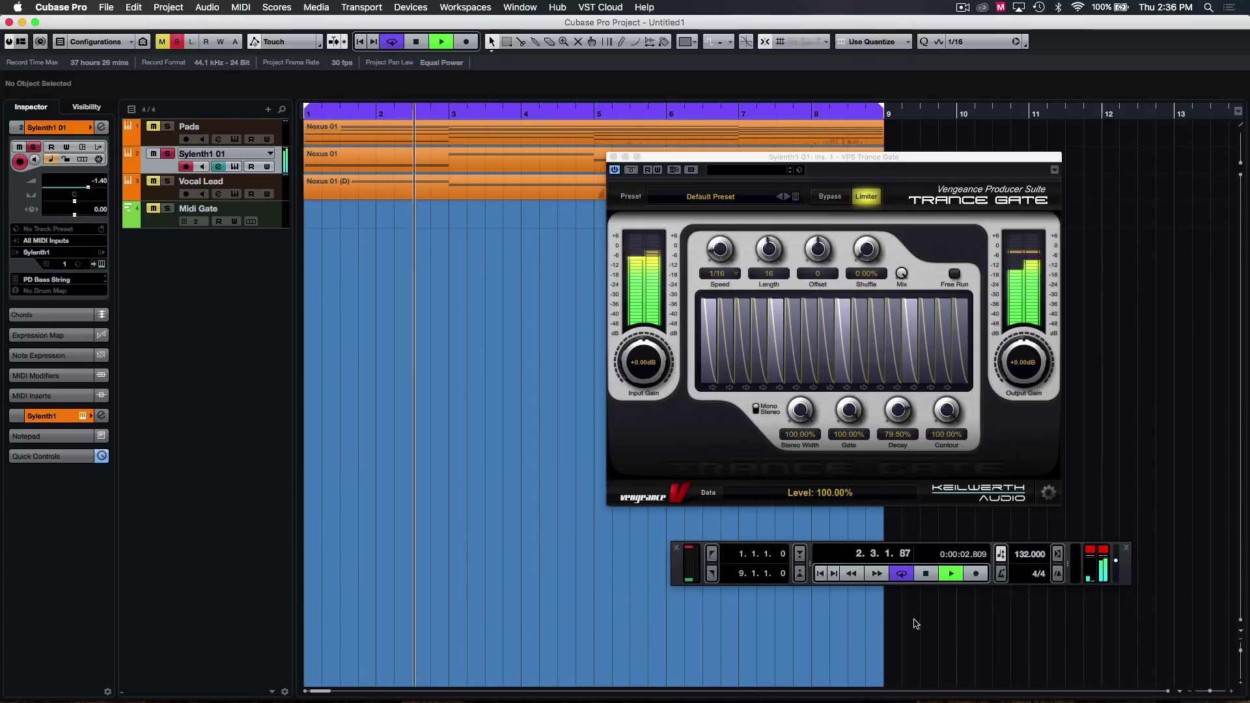
Stop playback, activate the VPS Equalizer and VPS Multiband Sidechain inserts on Sylenth1 01, and return to the project start.
click(101, 127)
key(space)
click(428, 322)
click(428, 295)
click(421, 204)
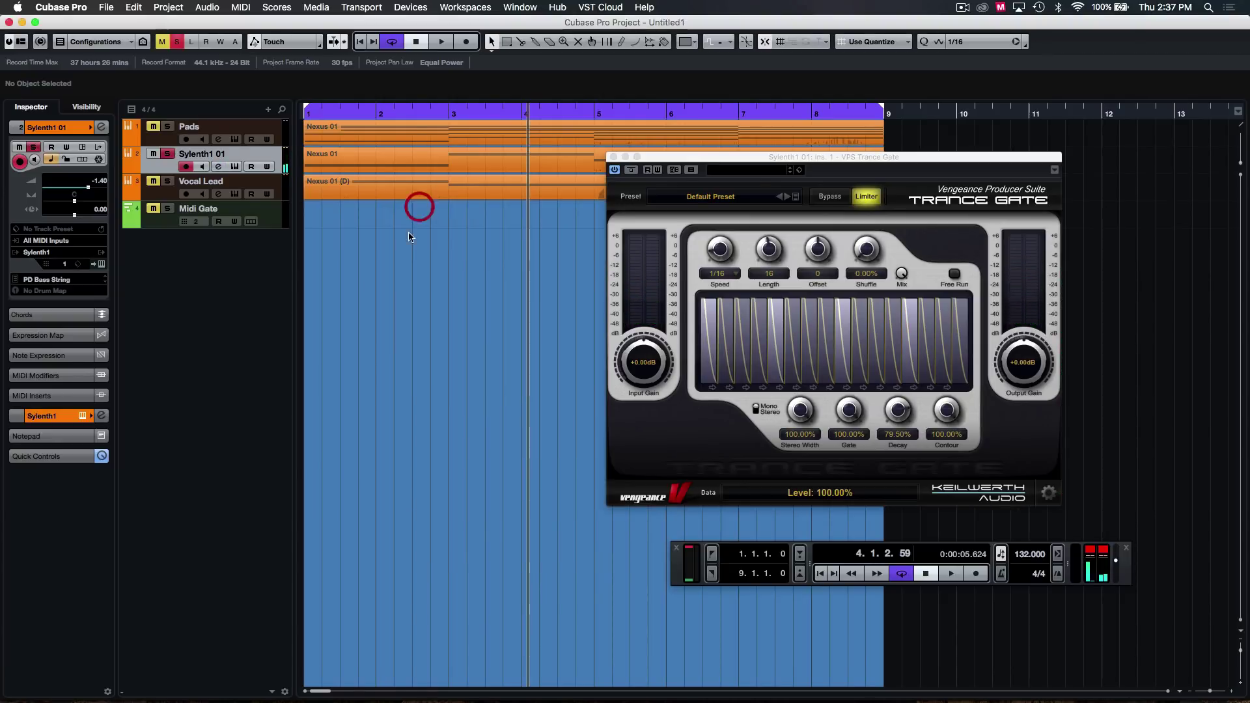
key(KP_Decimal)
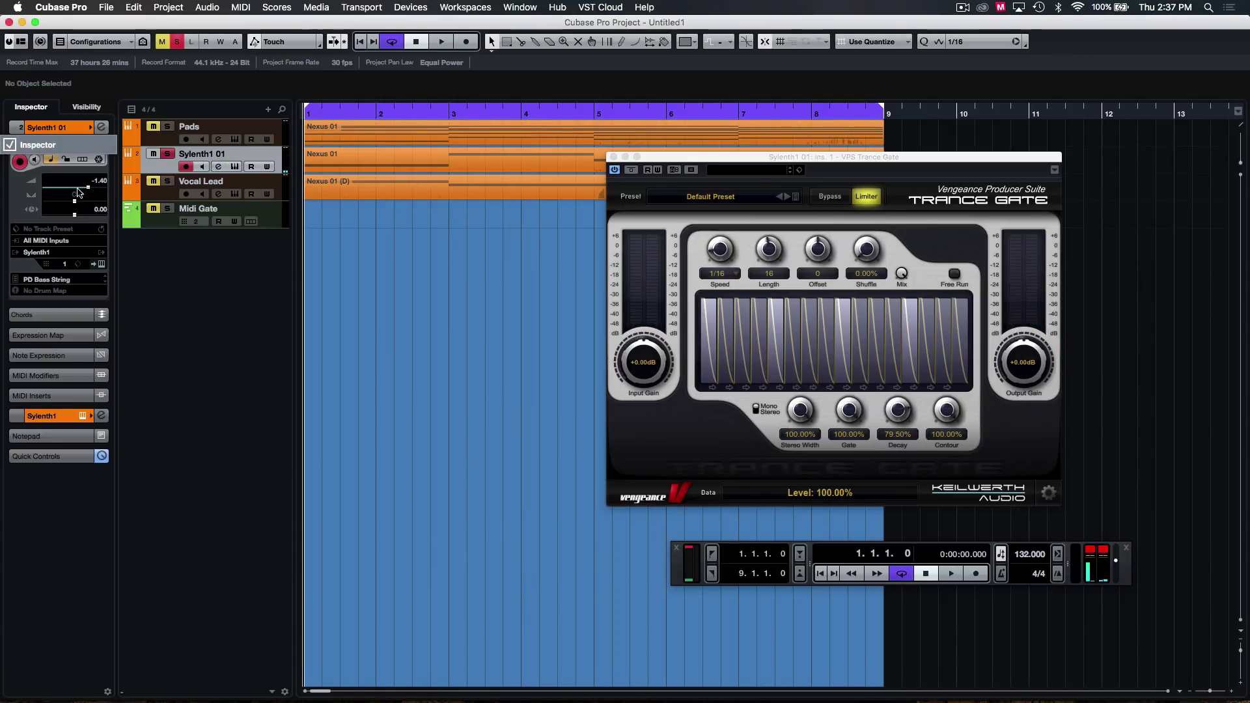
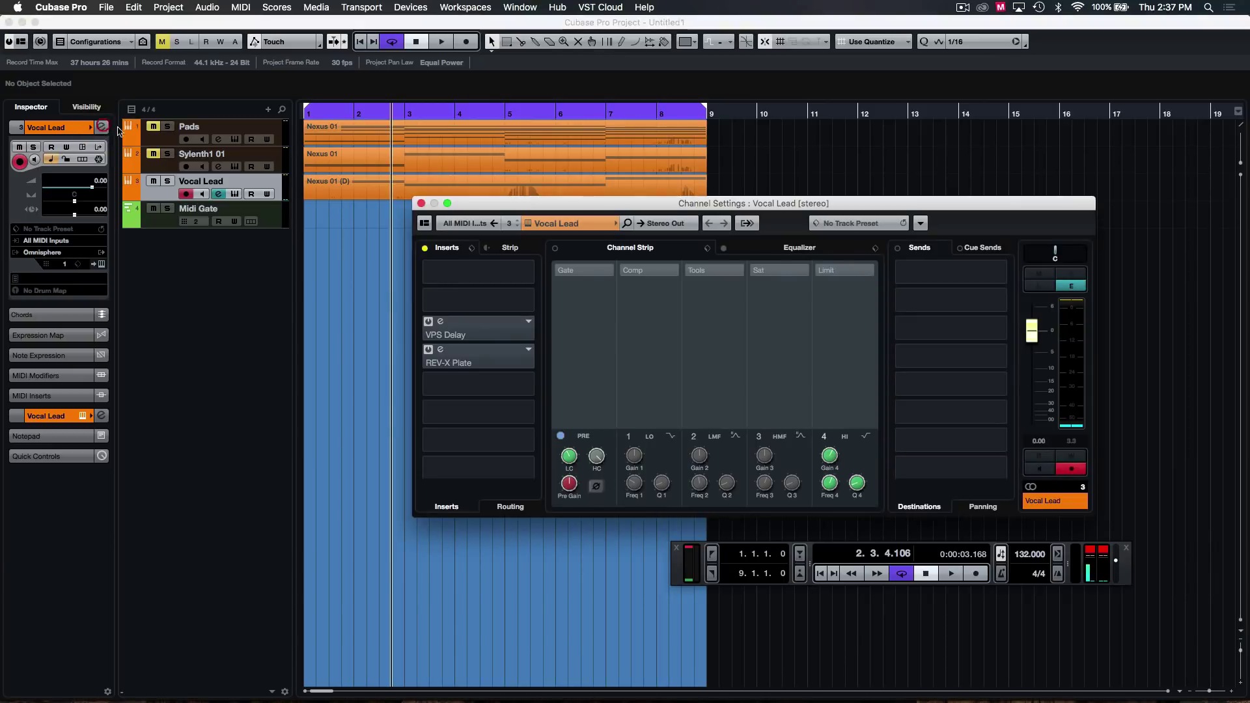
Insert the MidiGate effect in the Vocal Lead channel's first insert slot and close the channel settings.
drag(538, 202, 388, 158)
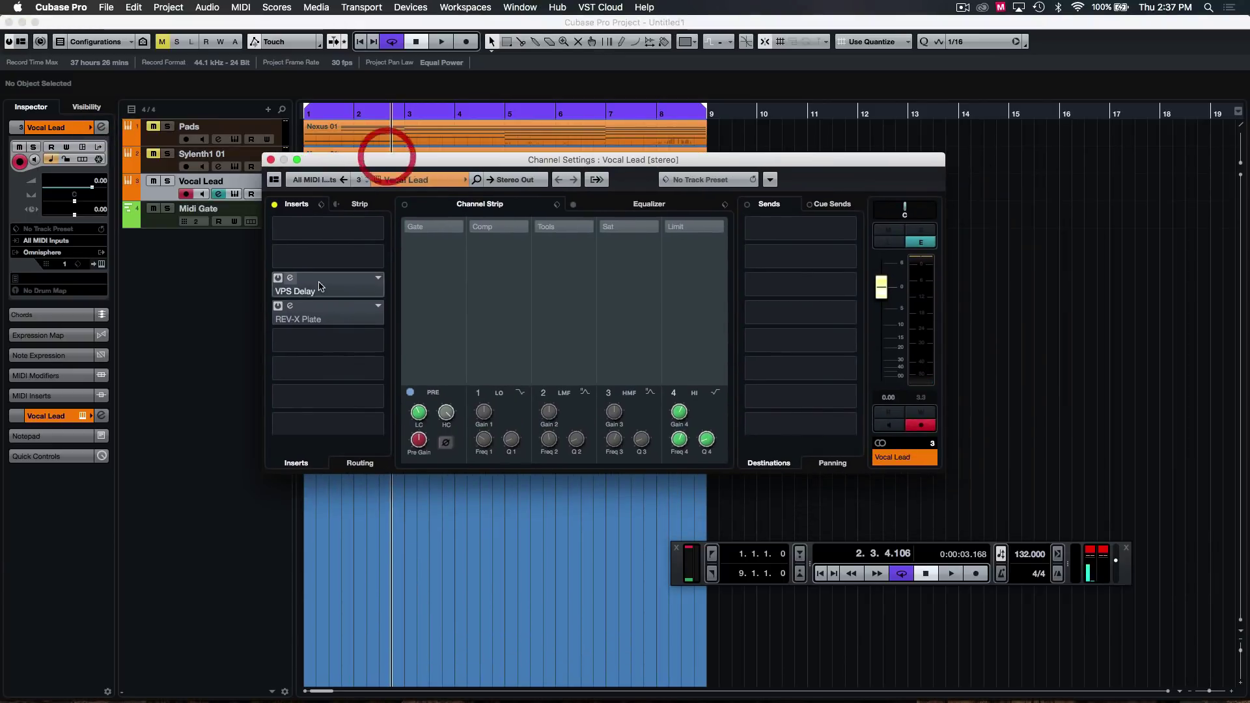
click(340, 230)
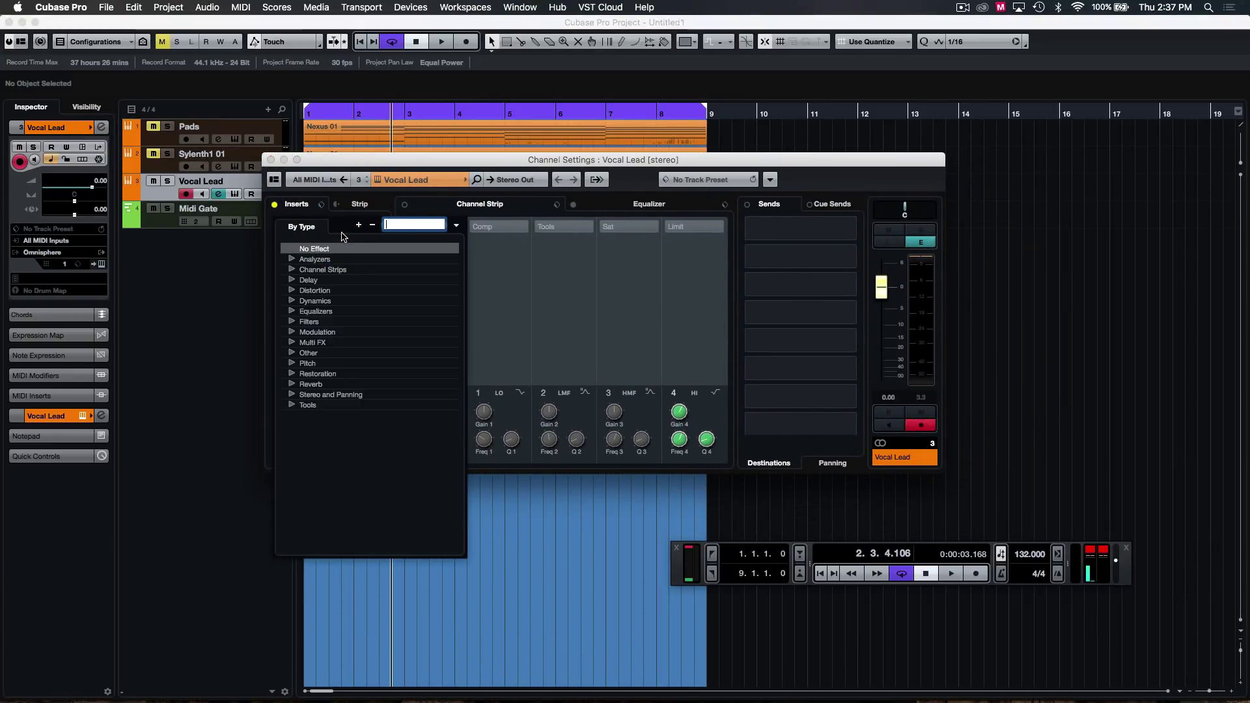
text(midi)
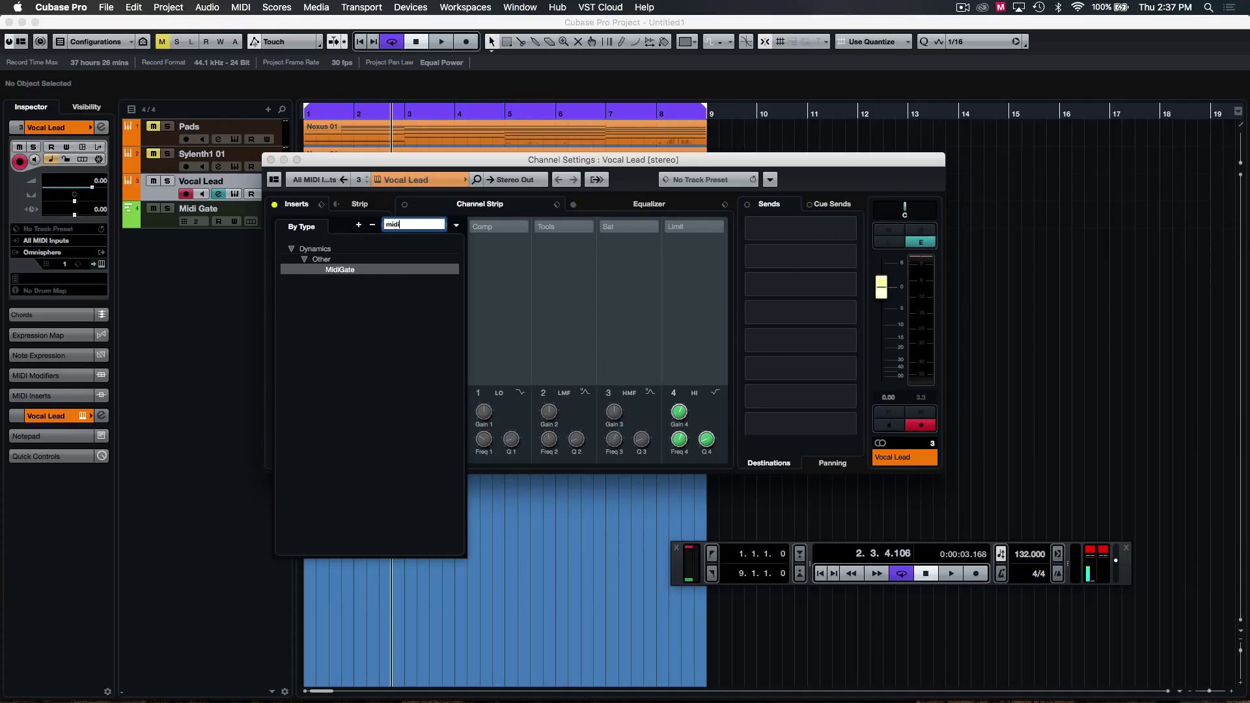
click(340, 270)
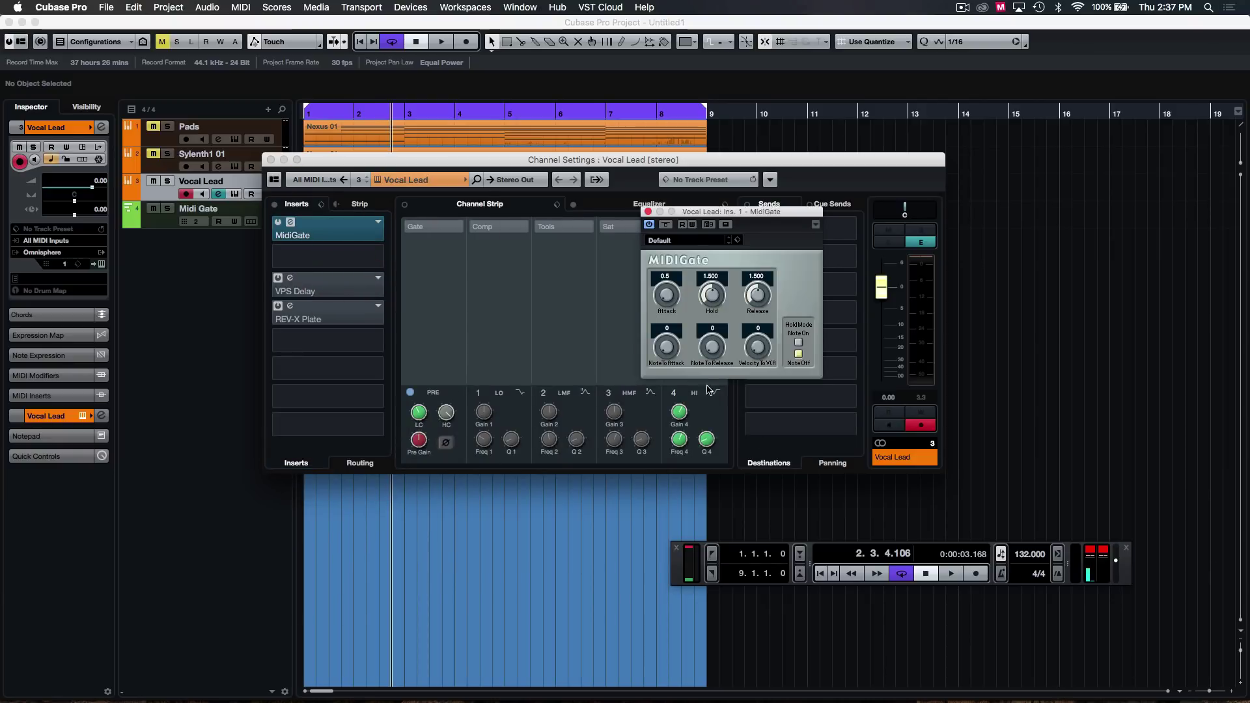
drag(716, 212, 540, 228)
click(234, 228)
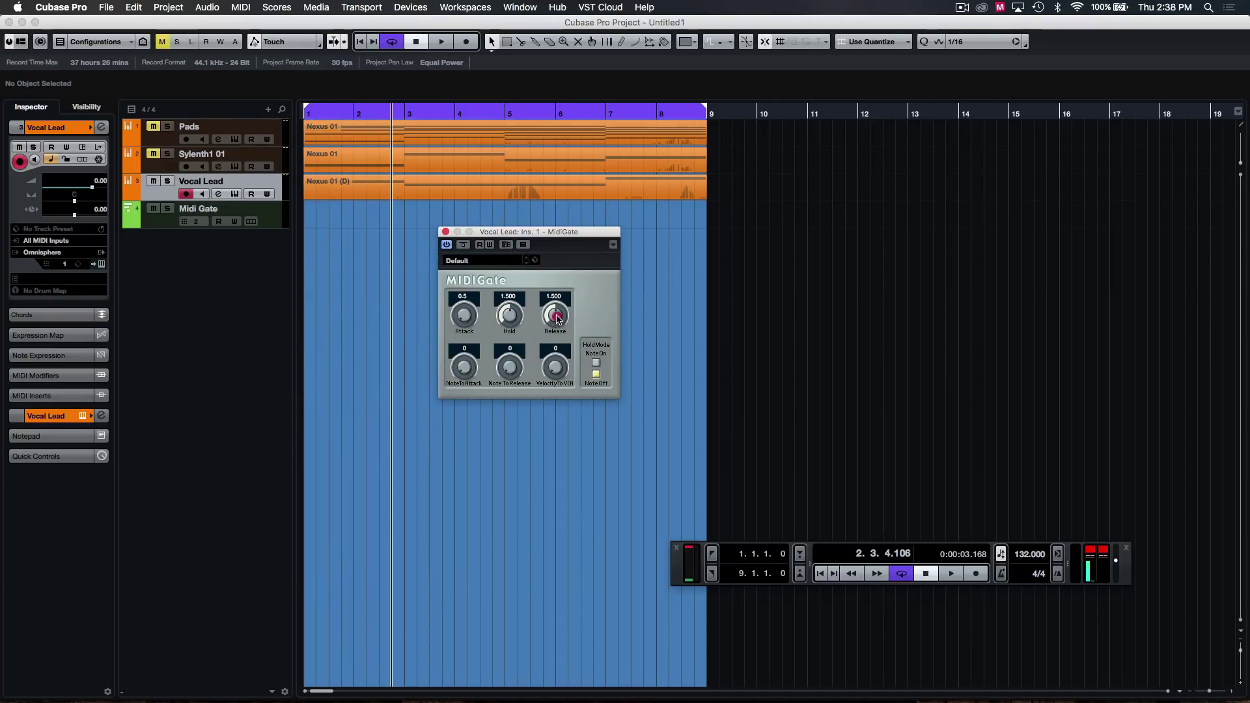
Set the MidiGate's Attack, Hold and Release to 0 and its Hold Mode to Note On.
drag(556, 316, 562, 534)
drag(509, 316, 535, 533)
drag(463, 318, 503, 665)
click(504, 670)
click(596, 366)
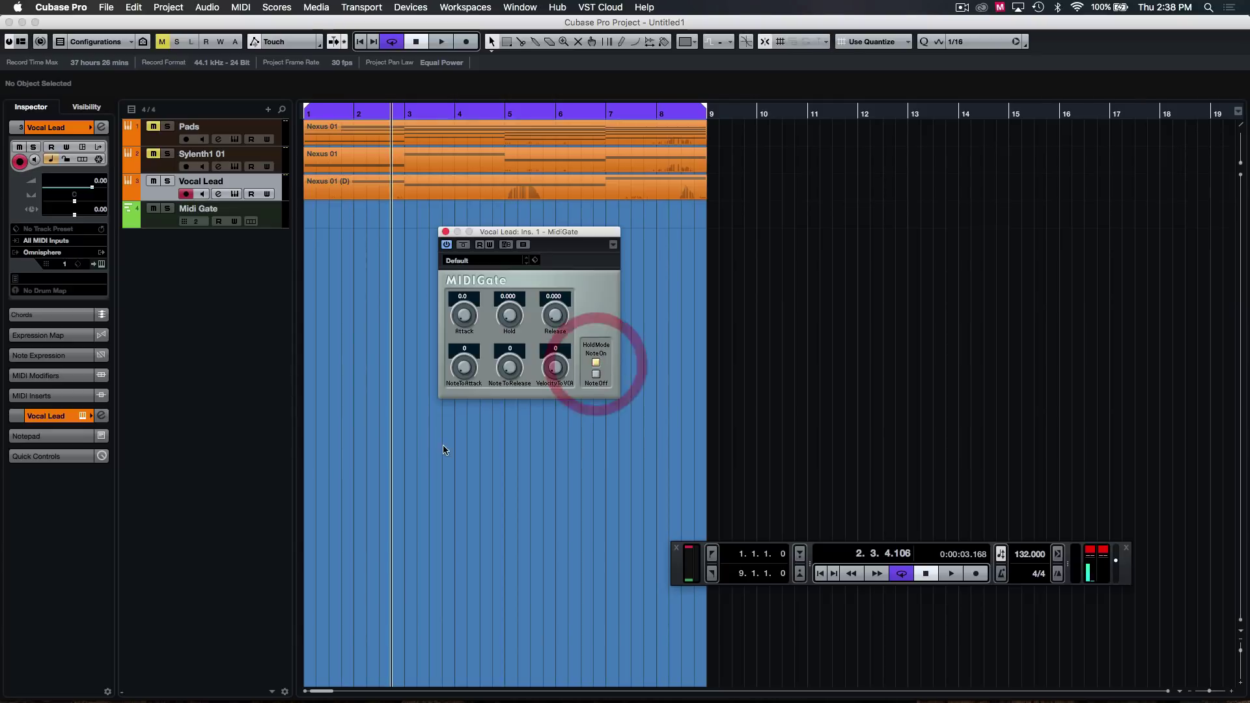
click(452, 284)
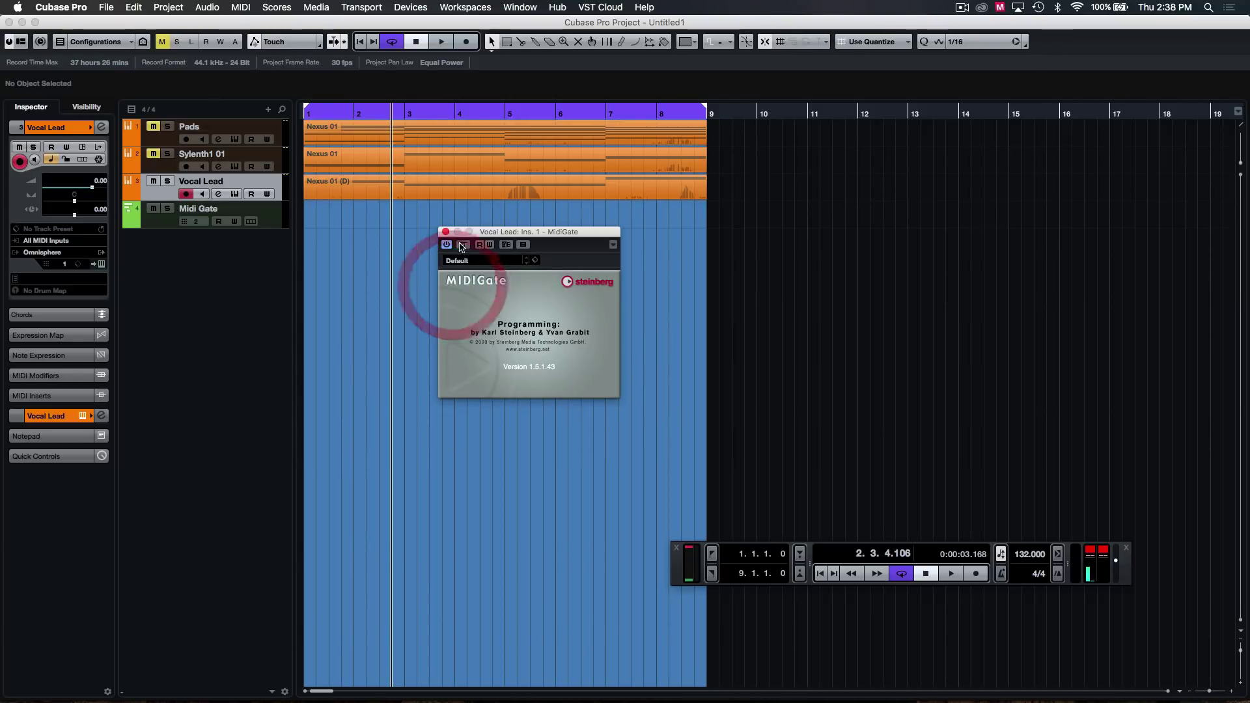
click(454, 292)
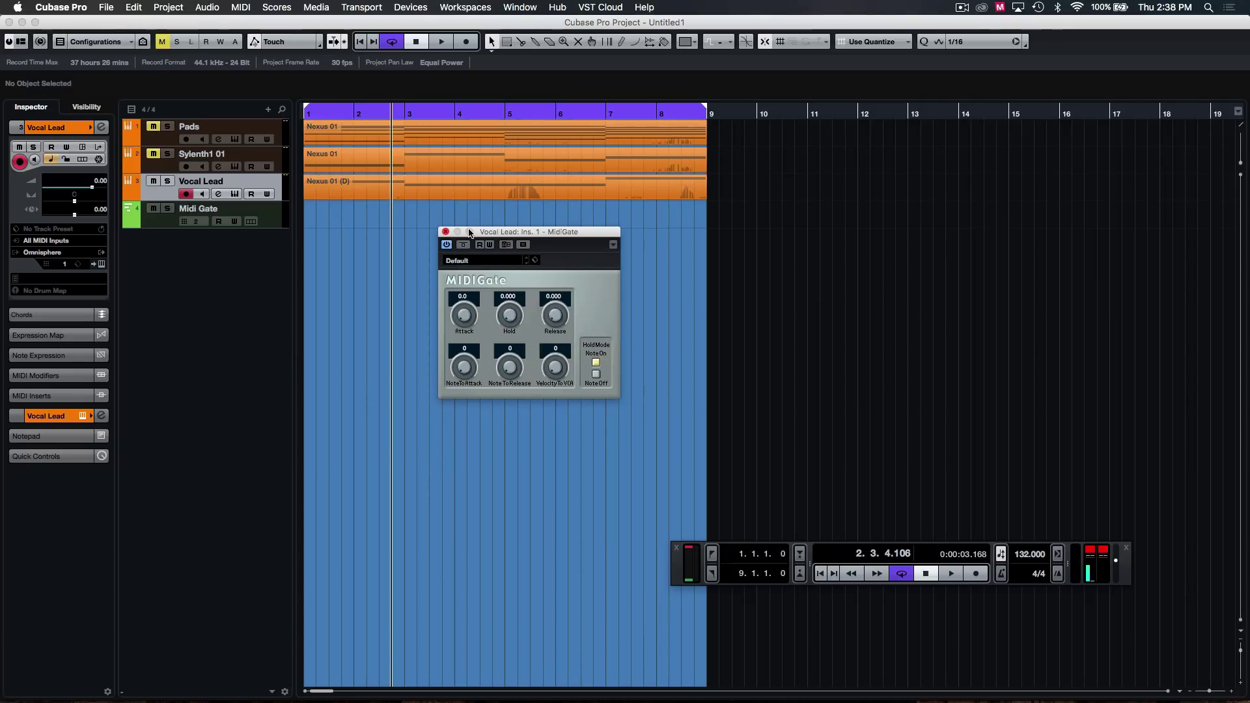
Add a MIDI track named MIDI Gate 2 below the Vocal Lead track.
click(496, 226)
drag(545, 236, 512, 286)
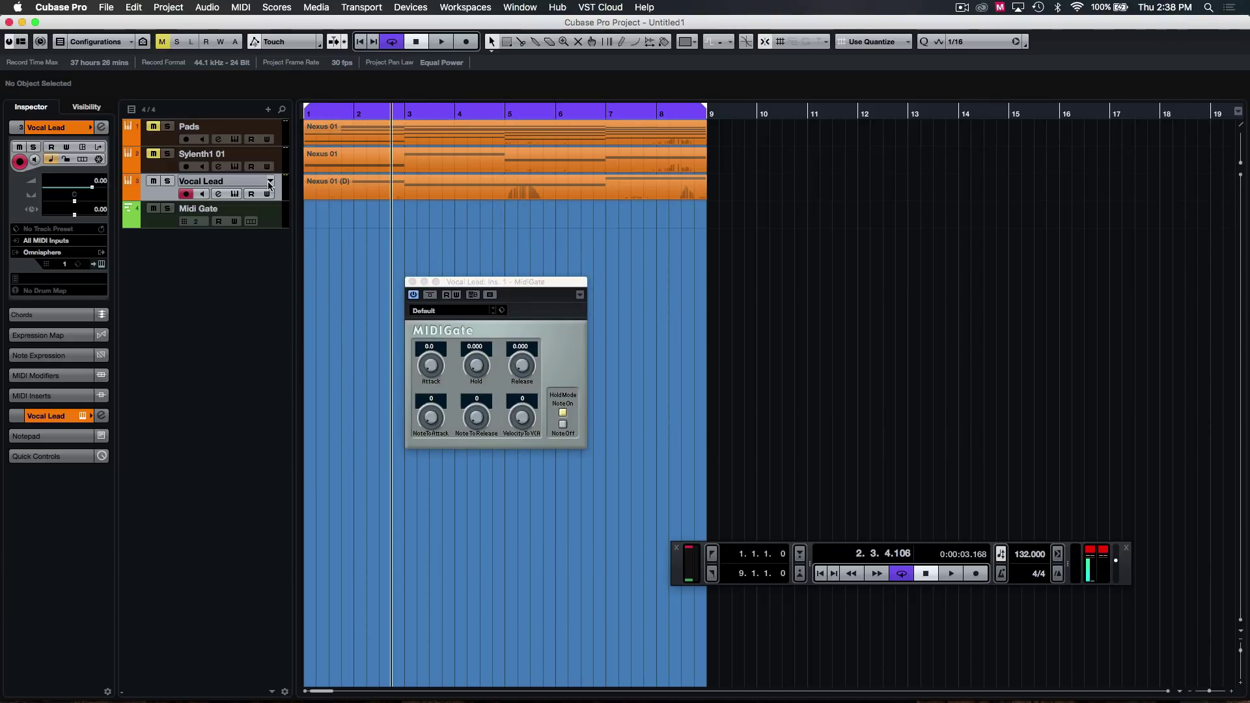
right_click(278, 198)
mouse_move(449, 196)
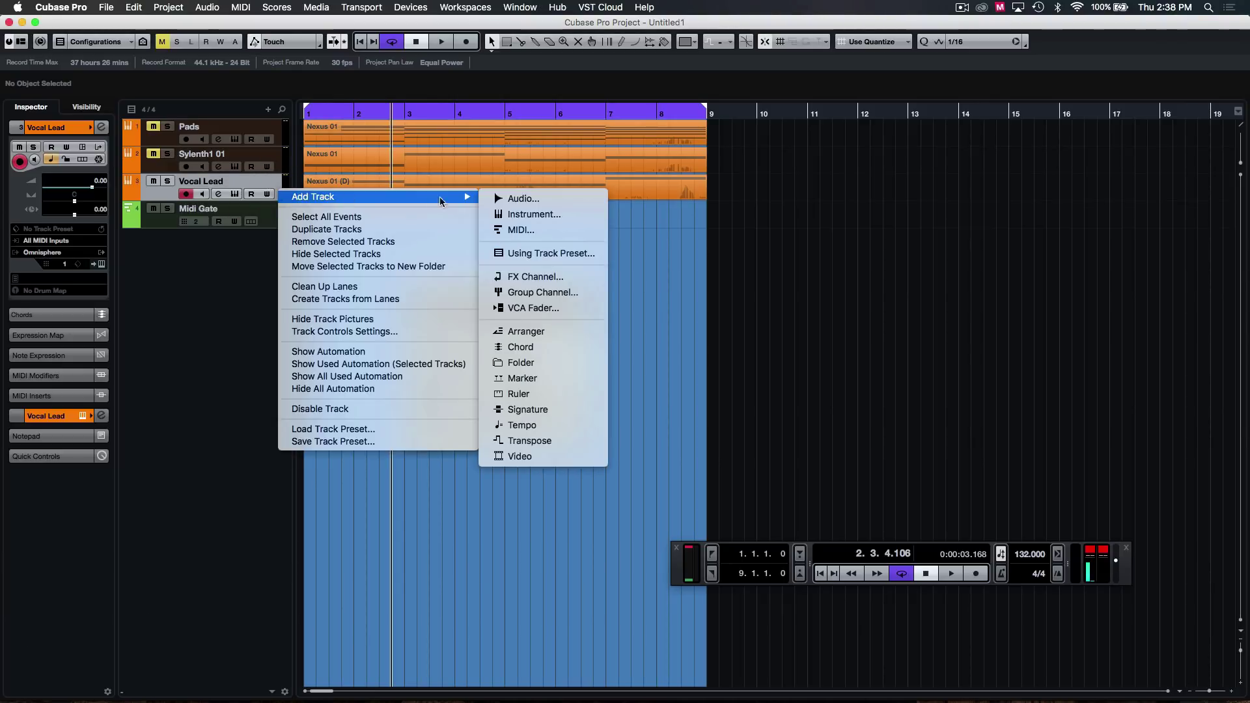
click(521, 231)
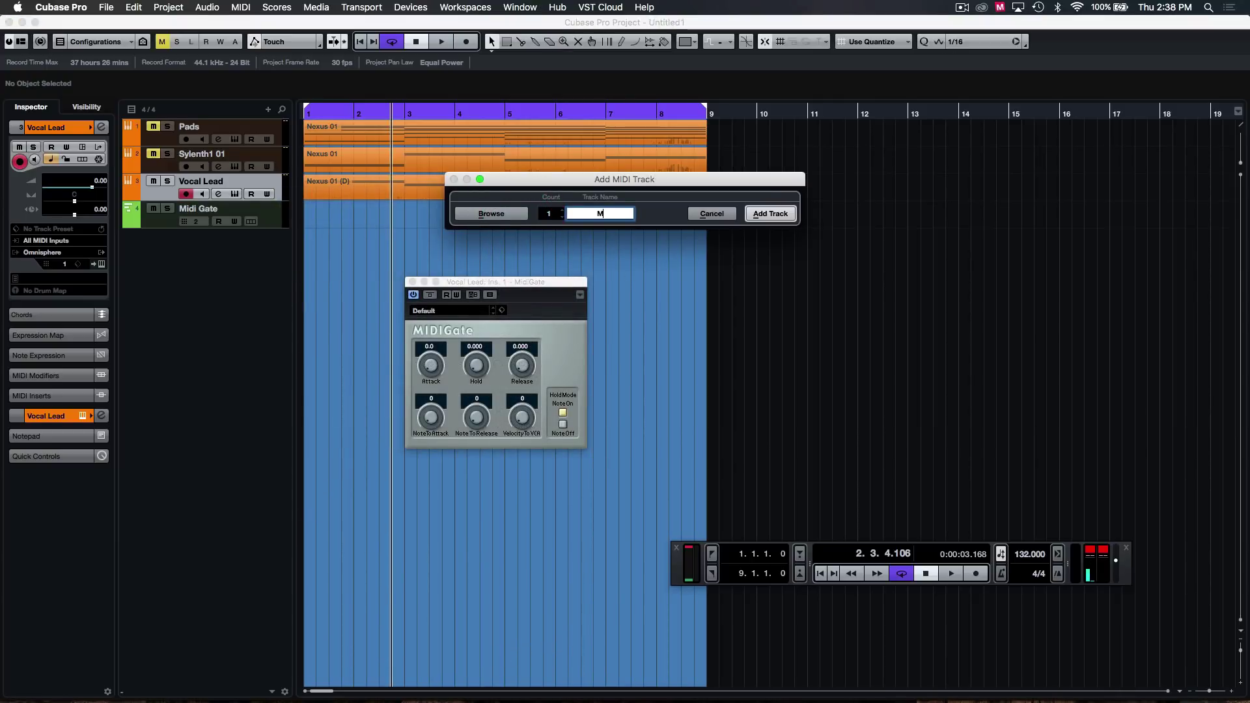
key(Return)
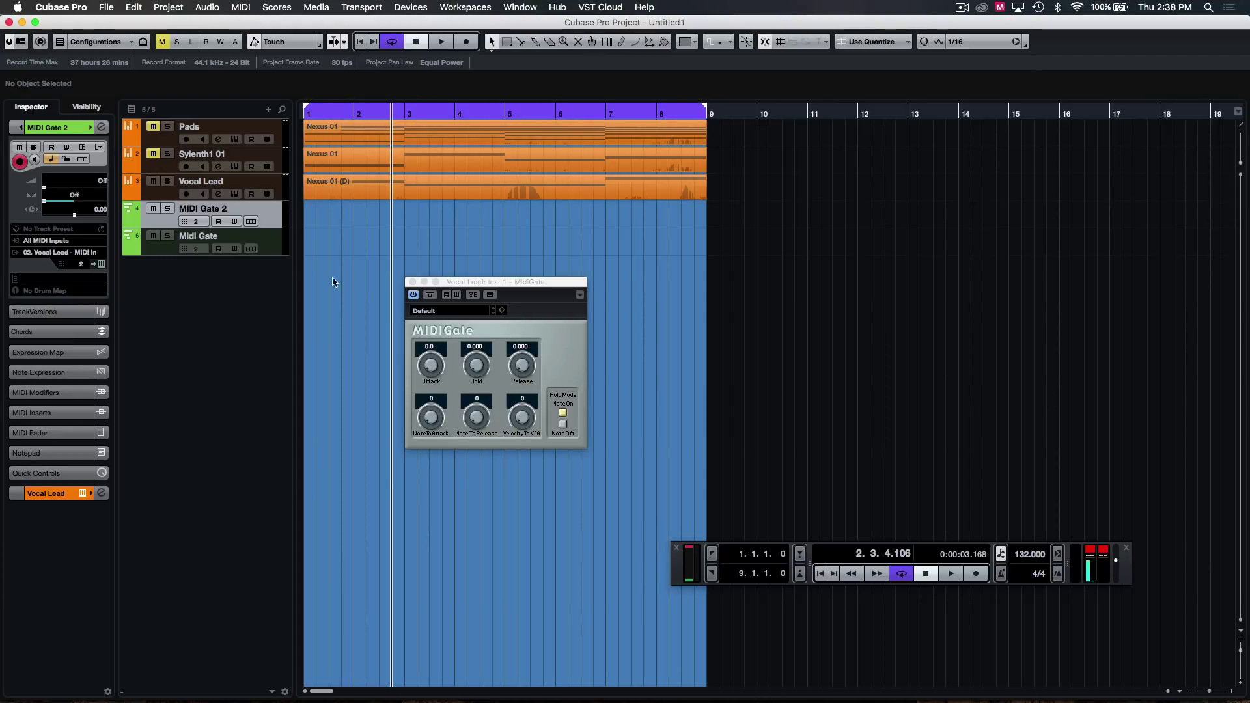
Route the MIDI Gate 2 track's output to Vocal Lead: Ins. 1. MidiGate - MIDI In.
click(378, 260)
click(70, 255)
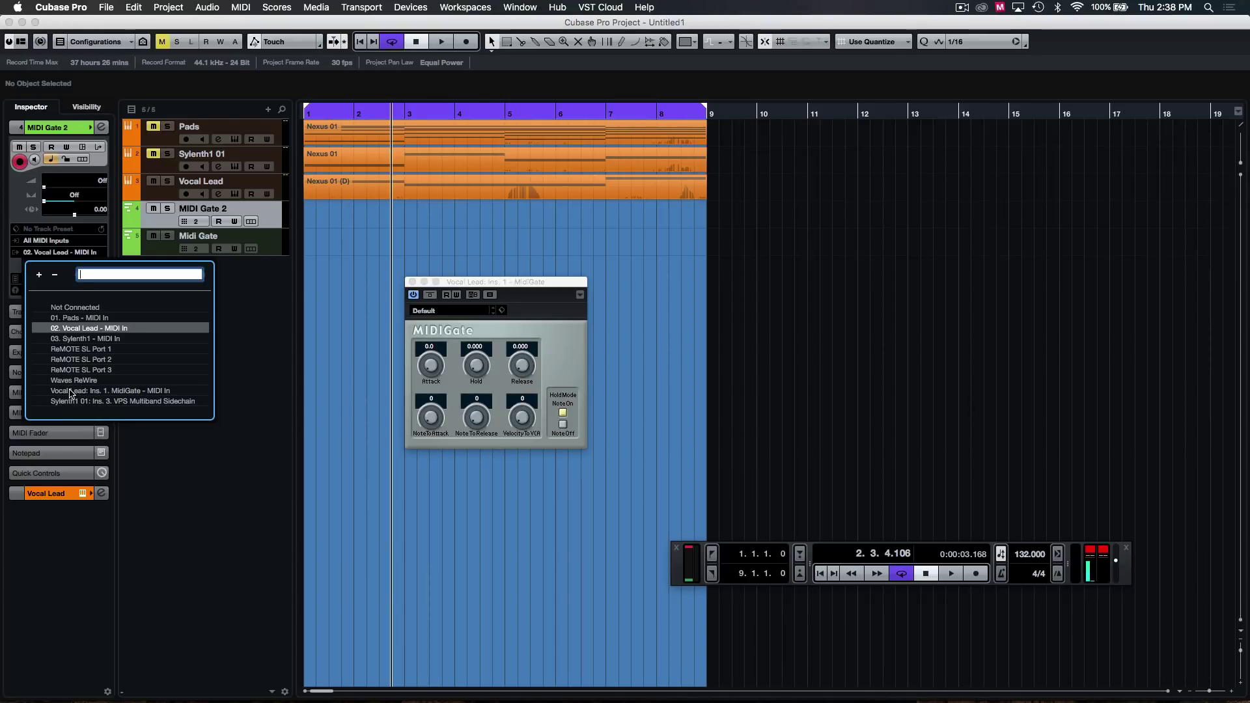
click(108, 391)
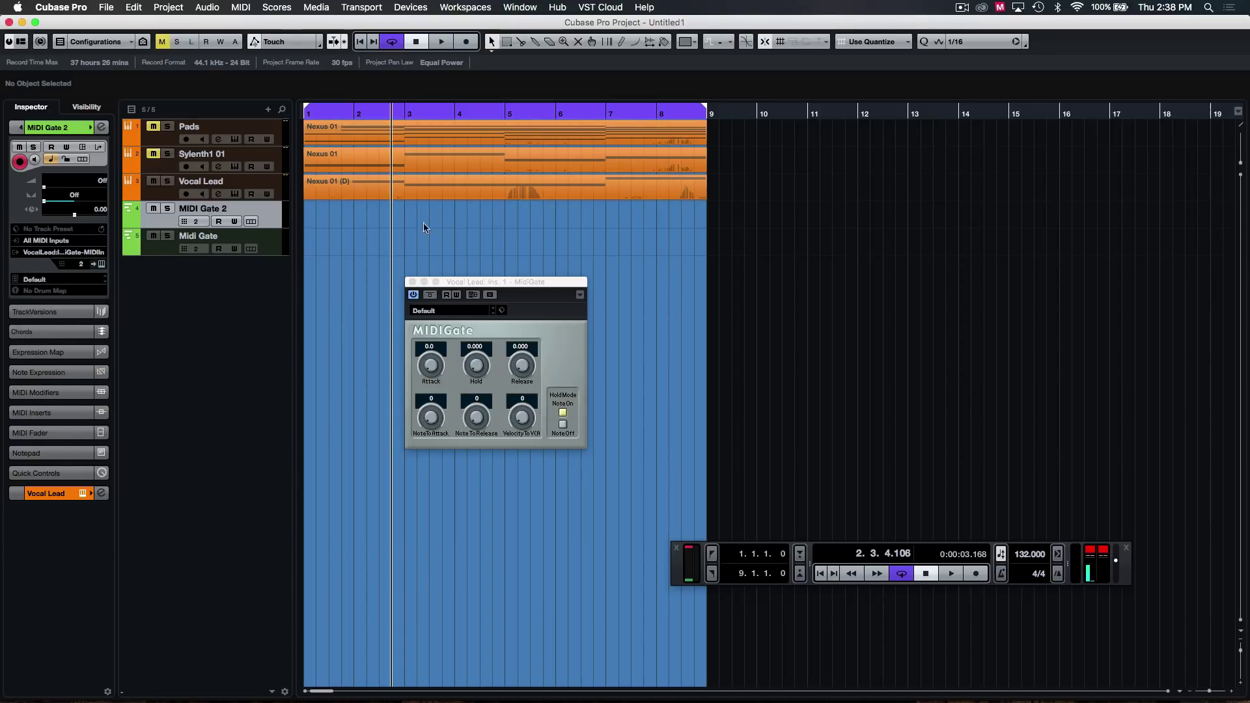
Move the Midi Gate part from its own track onto the MIDI Gate 2 track, starting at bar 9.
click(385, 269)
click(326, 334)
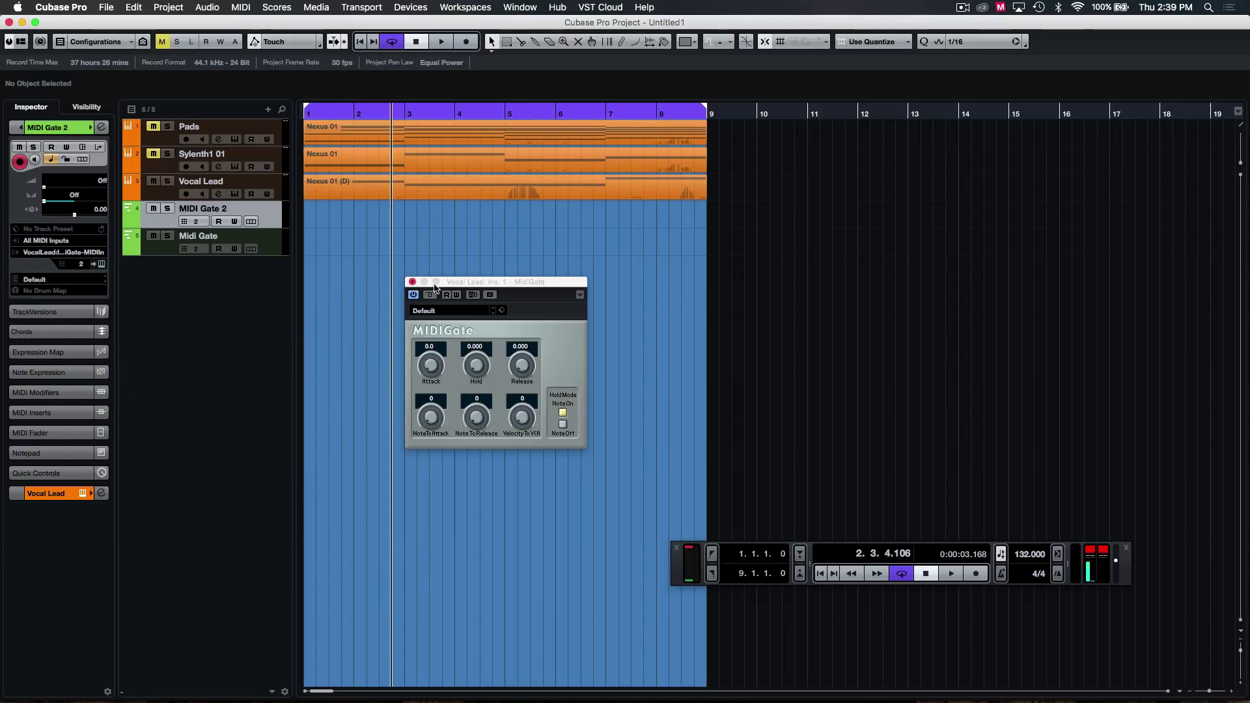
key(g)
key(g)
key(g)
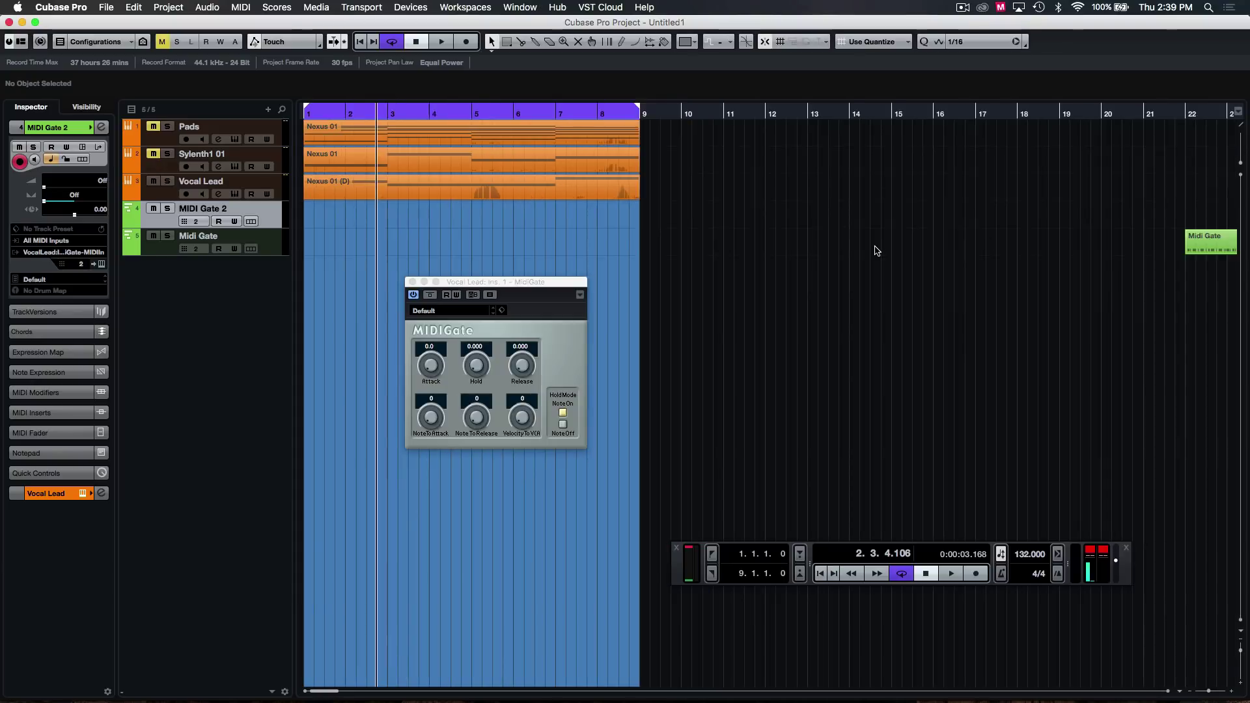
click(926, 307)
drag(1021, 251, 603, 217)
Play the eight-bar loop to hear the Vocal Lead while no MIDI notes trigger the MidiGate.
click(519, 237)
click(414, 223)
key(space)
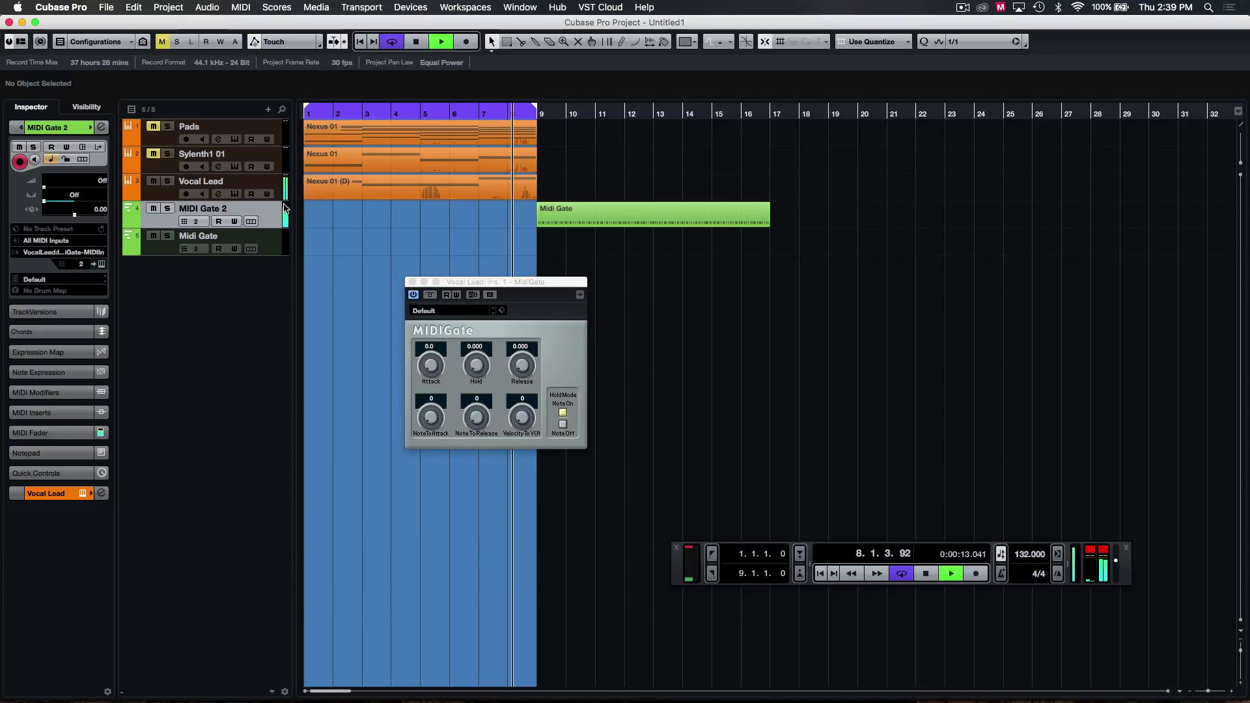
key(space)
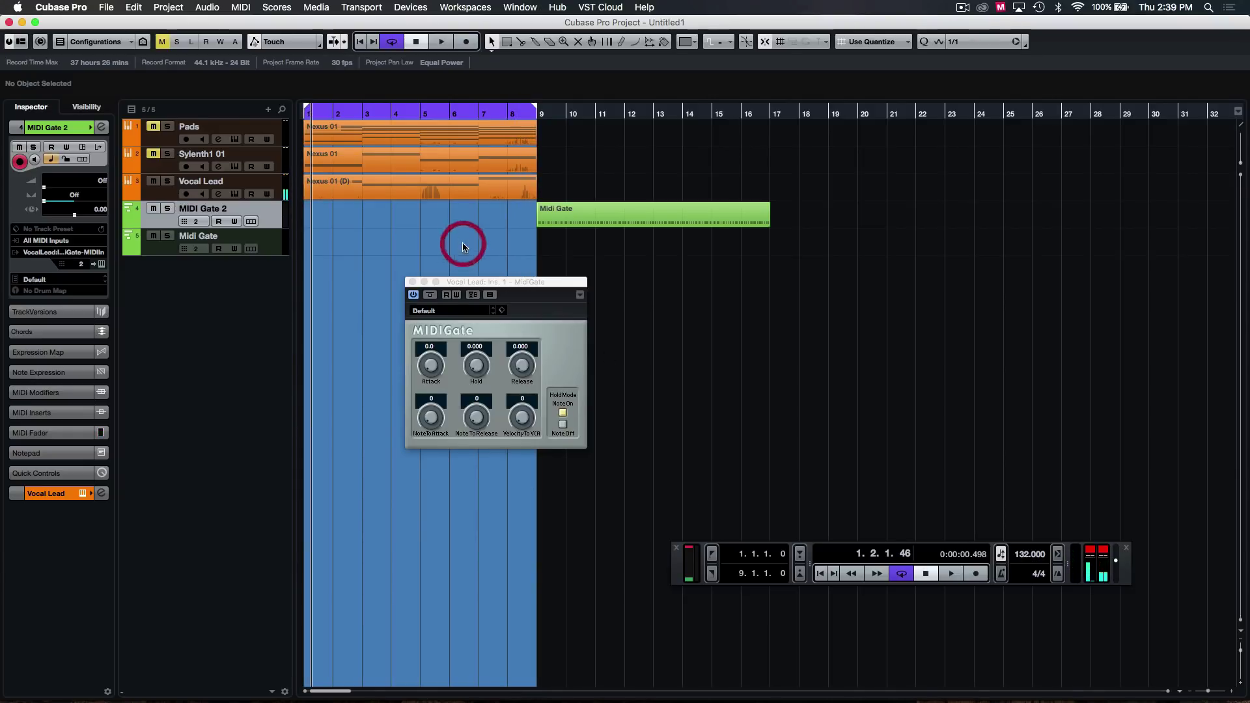
Move the Midi Gate part to bar 1, open it in the Key Editor and close the MidiGate window.
drag(712, 218, 418, 225)
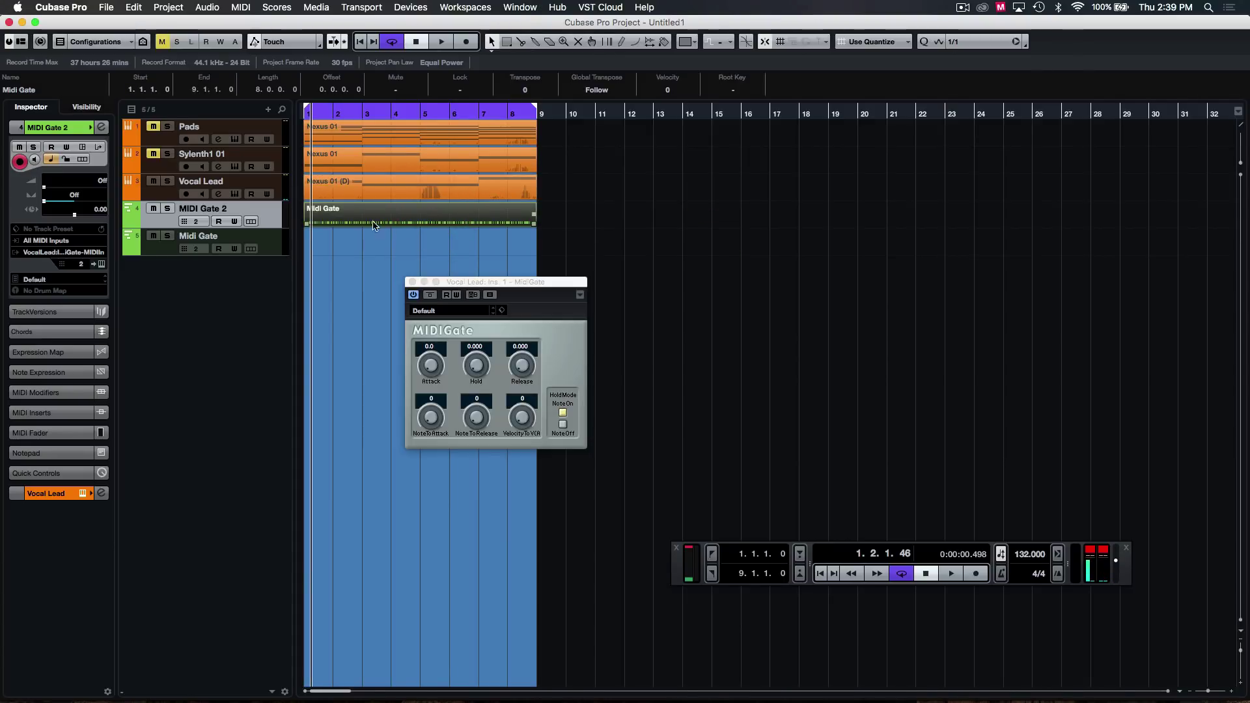
double_click(317, 224)
click(413, 282)
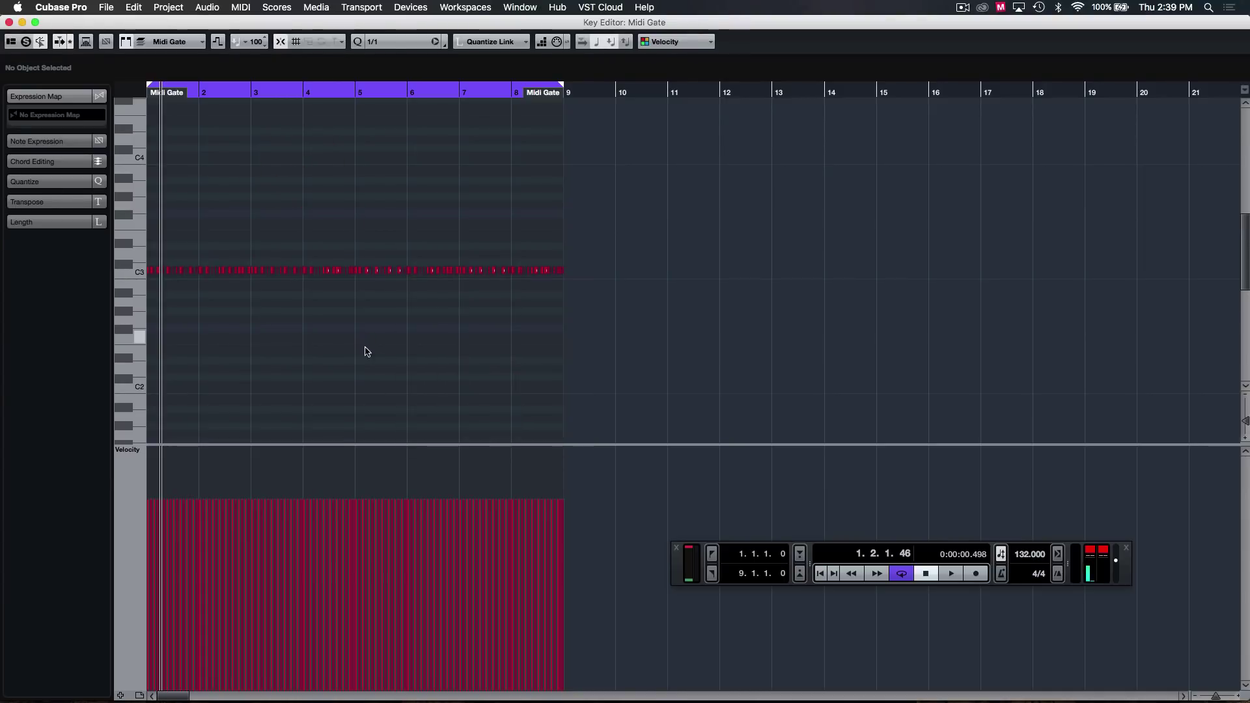
Set the Key Editor's quantize value to 1/128.
key(h)
key(h)
key(h)
key(h)
key(h)
key(h)
key(h)
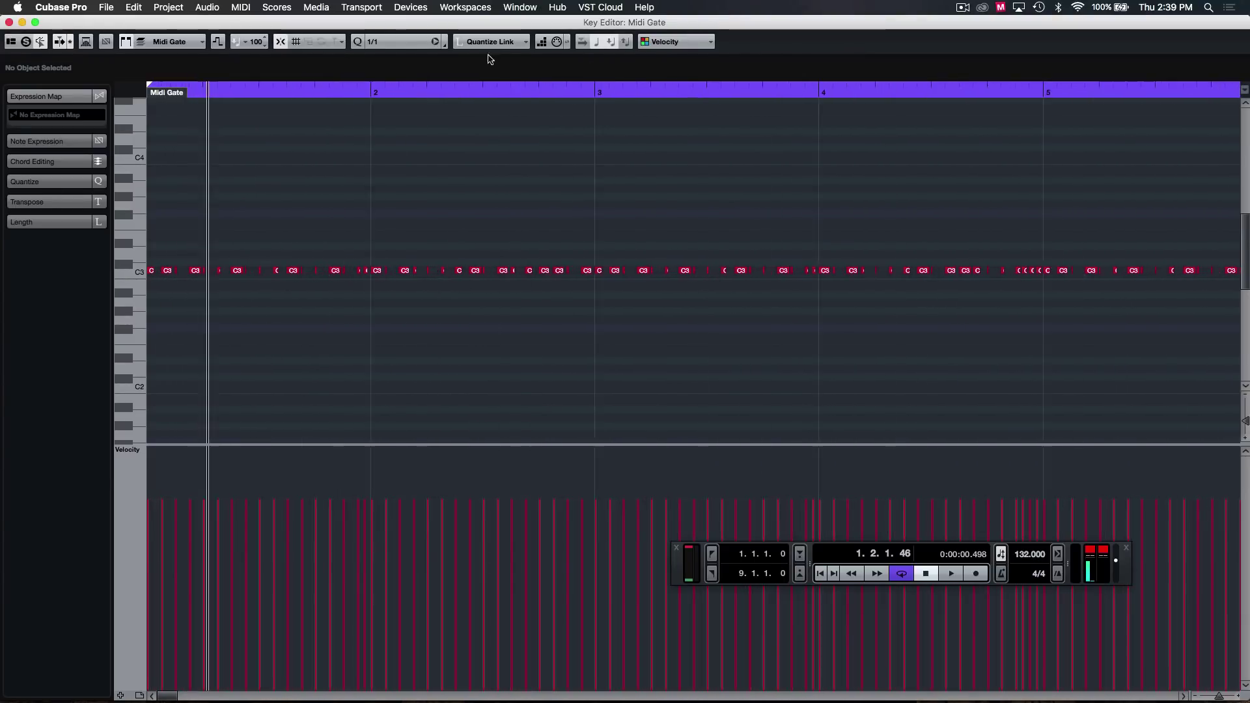
click(391, 43)
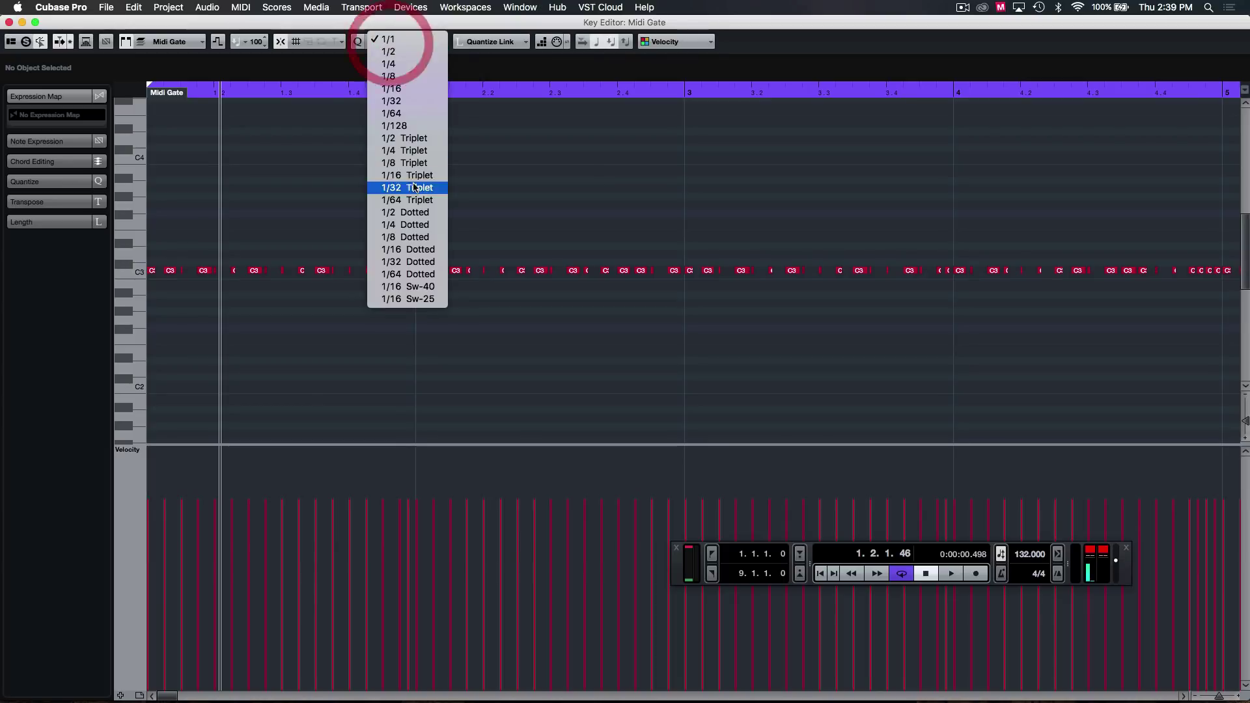
click(411, 124)
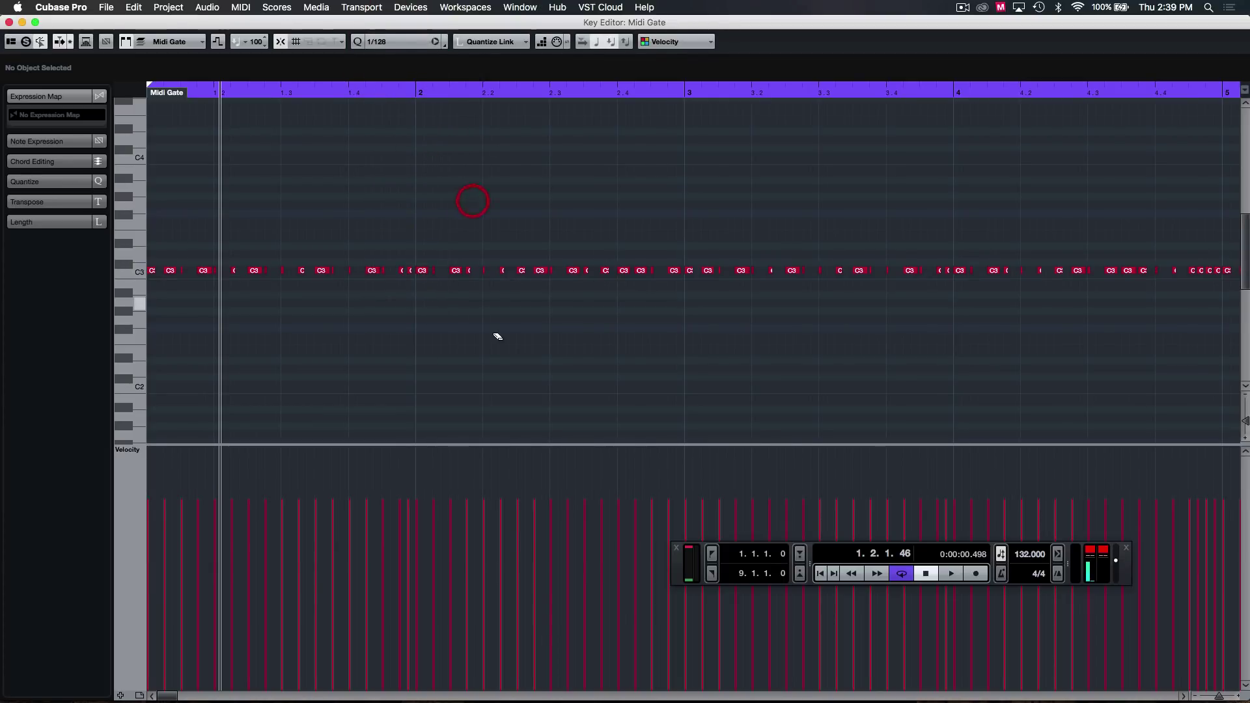
Activate the Object Selection tool and set the Key Editor's quantize value to 1/16.
key(h)
key(h)
key(h)
right_click(317, 209)
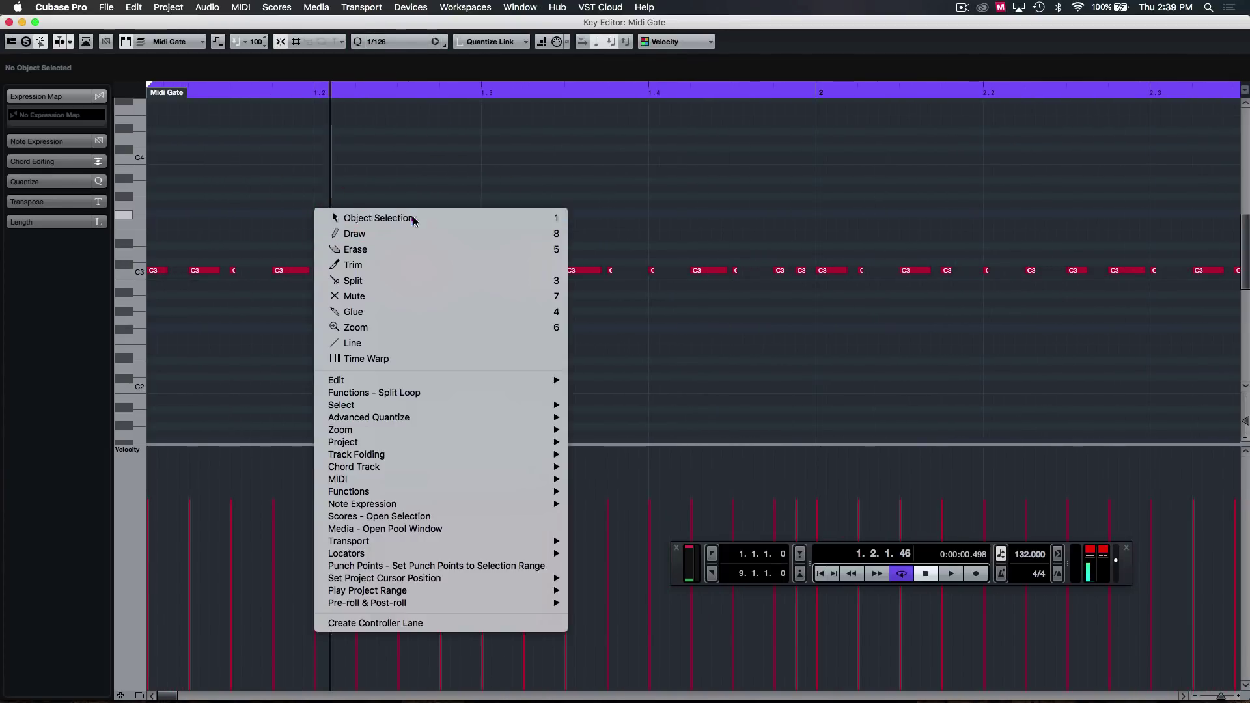
click(413, 220)
click(189, 254)
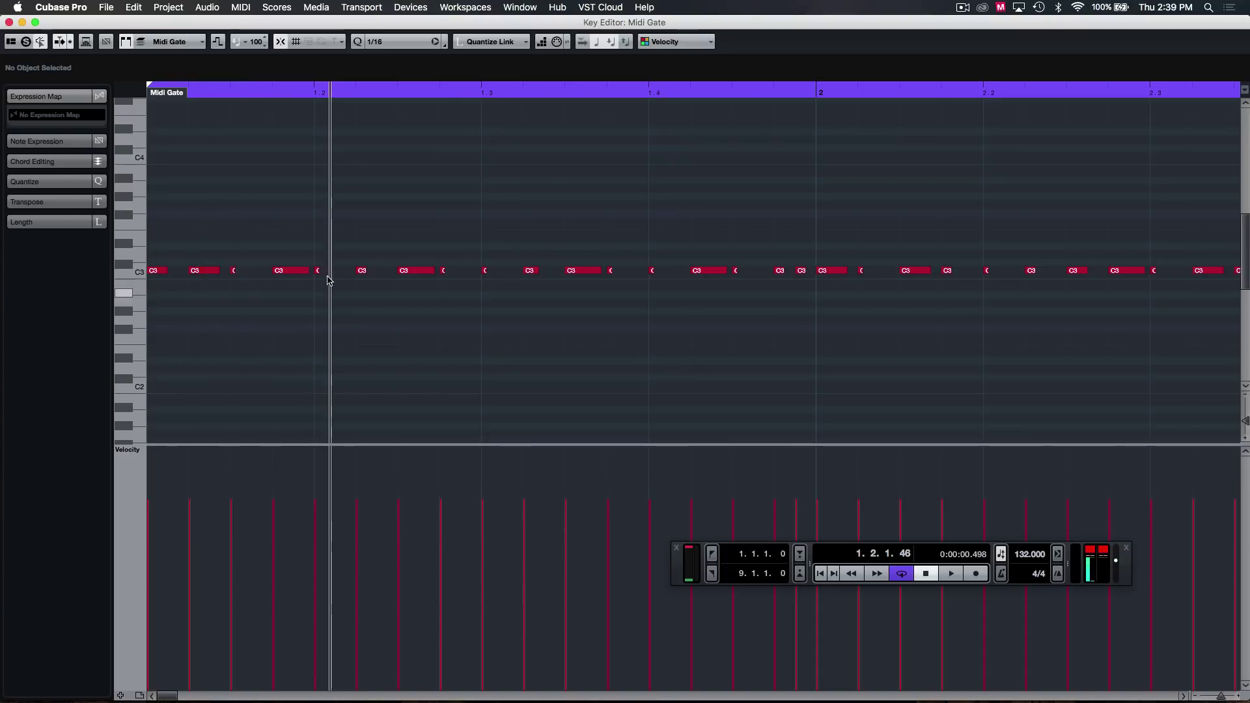
Examine the C3 gate notes near the end of bar 1, selecting one to check its position and length.
key(g)
key(g)
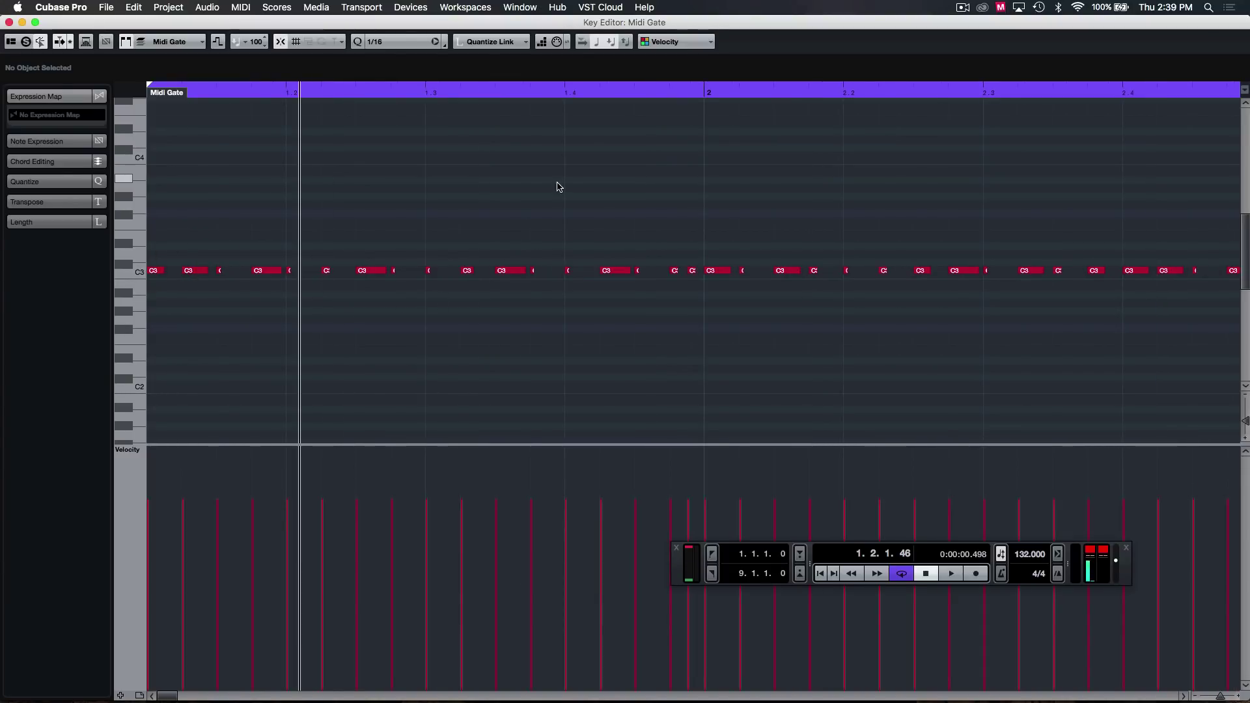
click(588, 270)
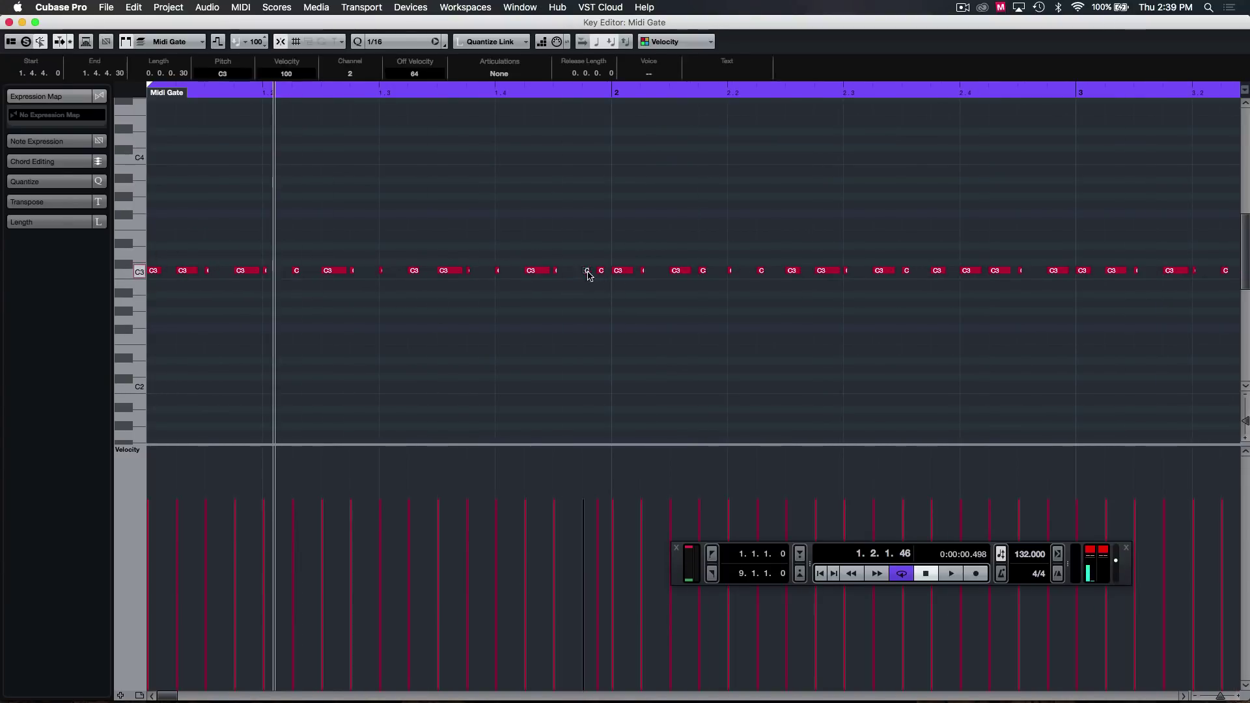
click(605, 285)
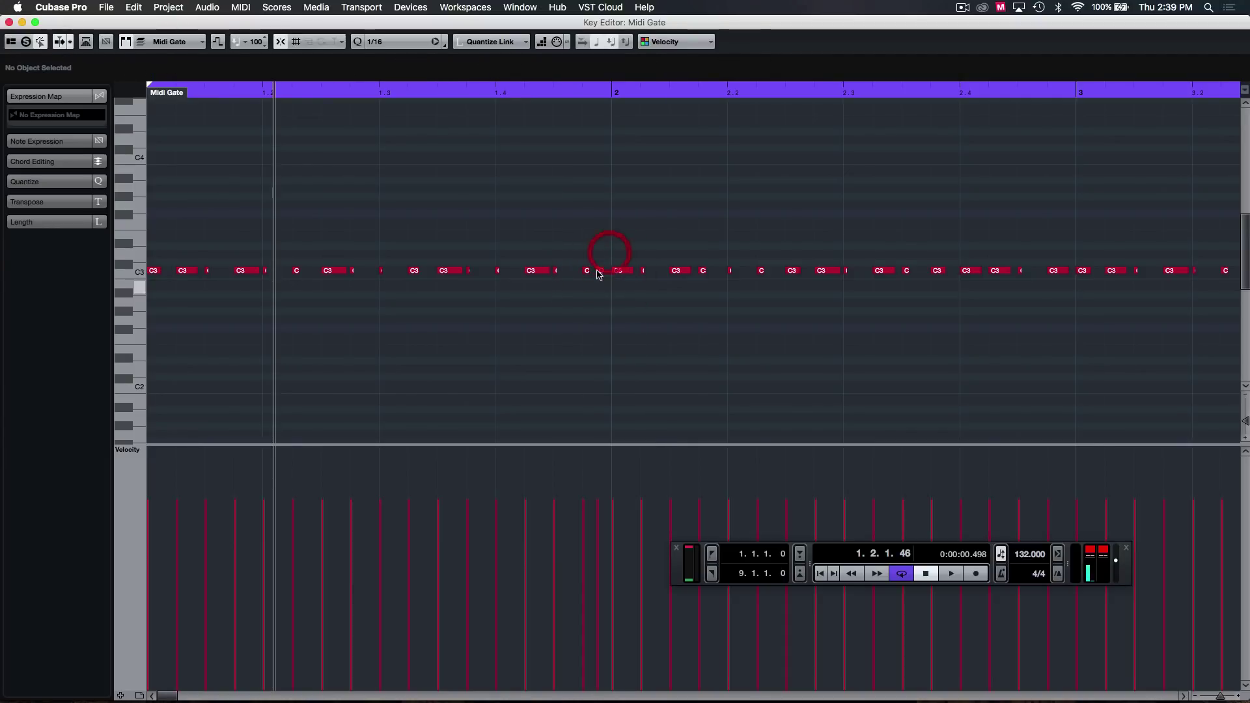
key(g)
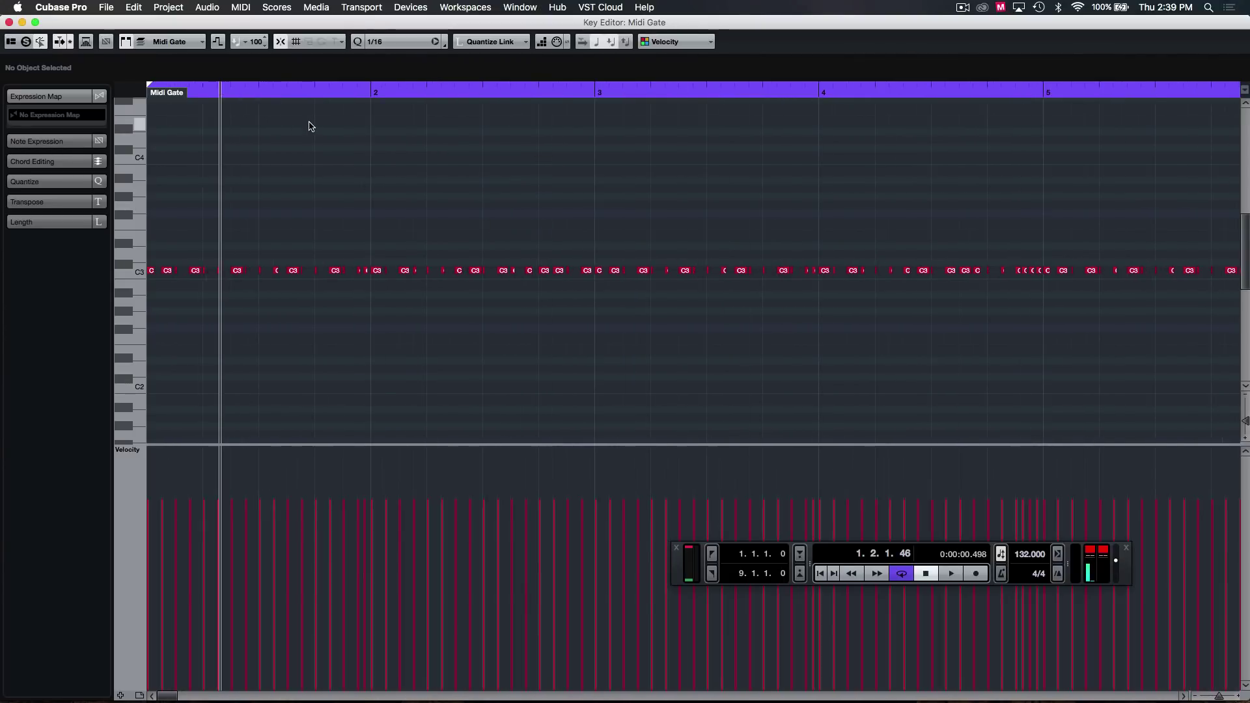
Play the Midi Gate part from bar 1 in the Key Editor to hear the note pattern gate the Vocal Lead.
key(g)
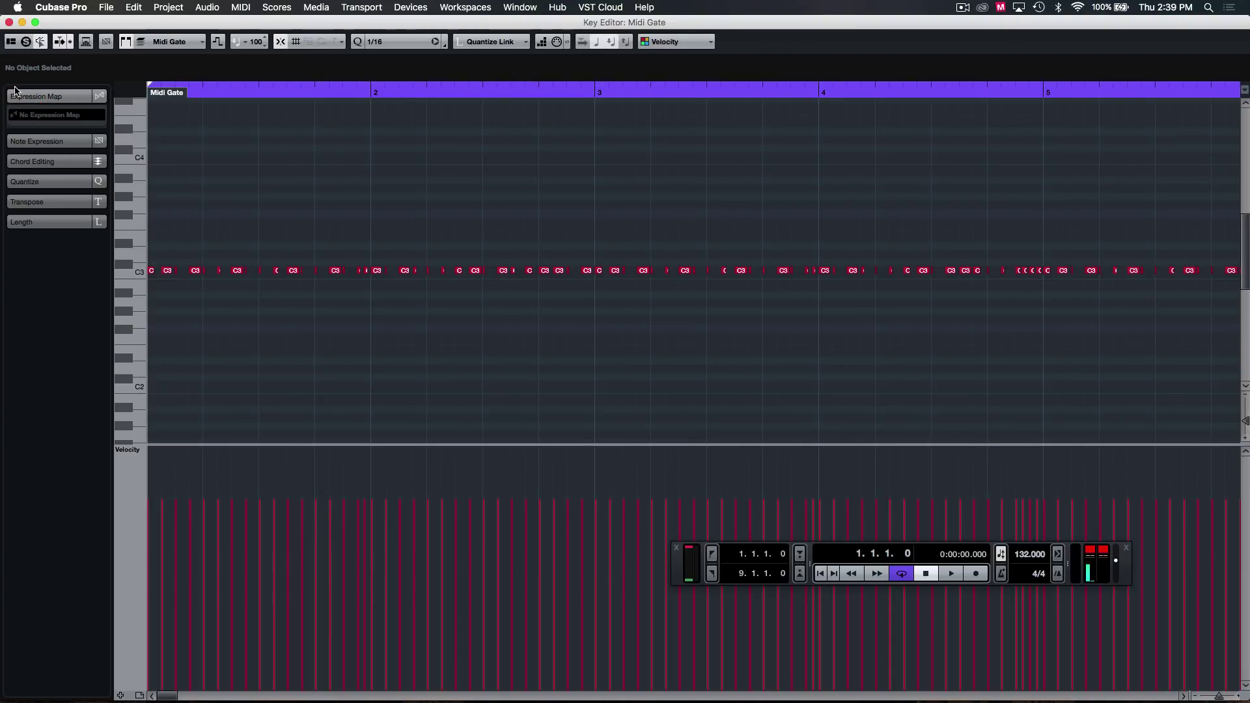
key(g)
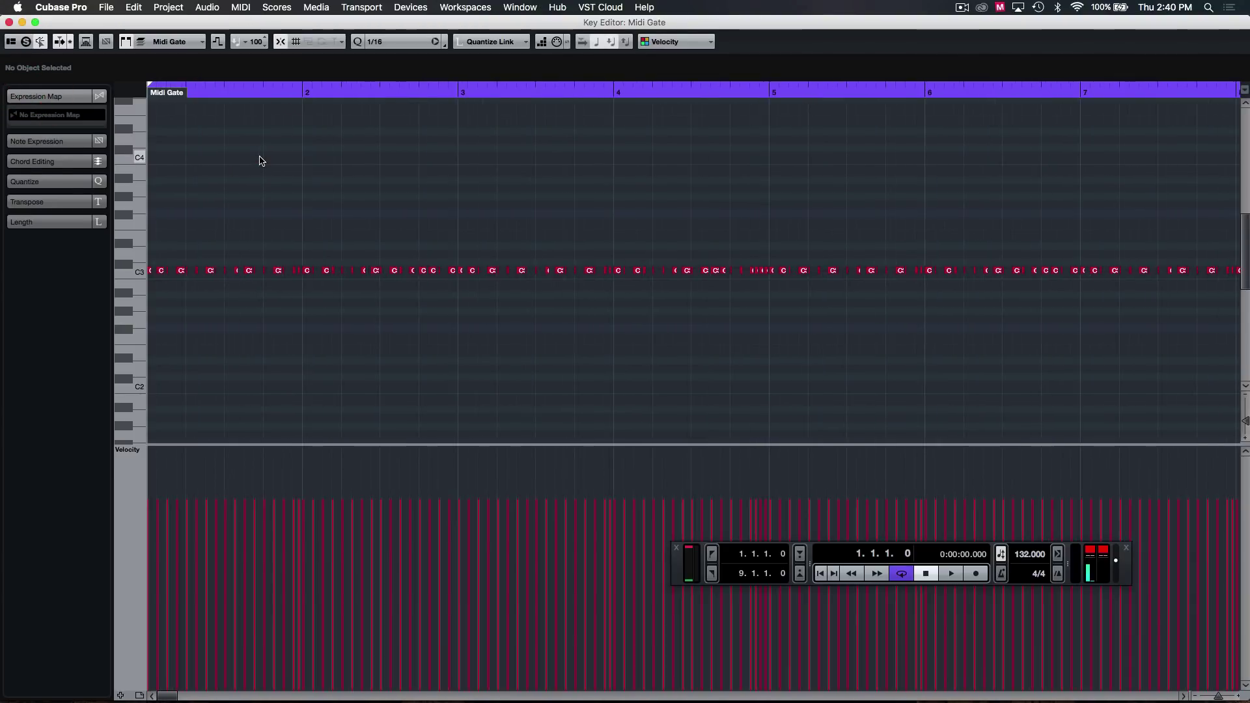
key(space)
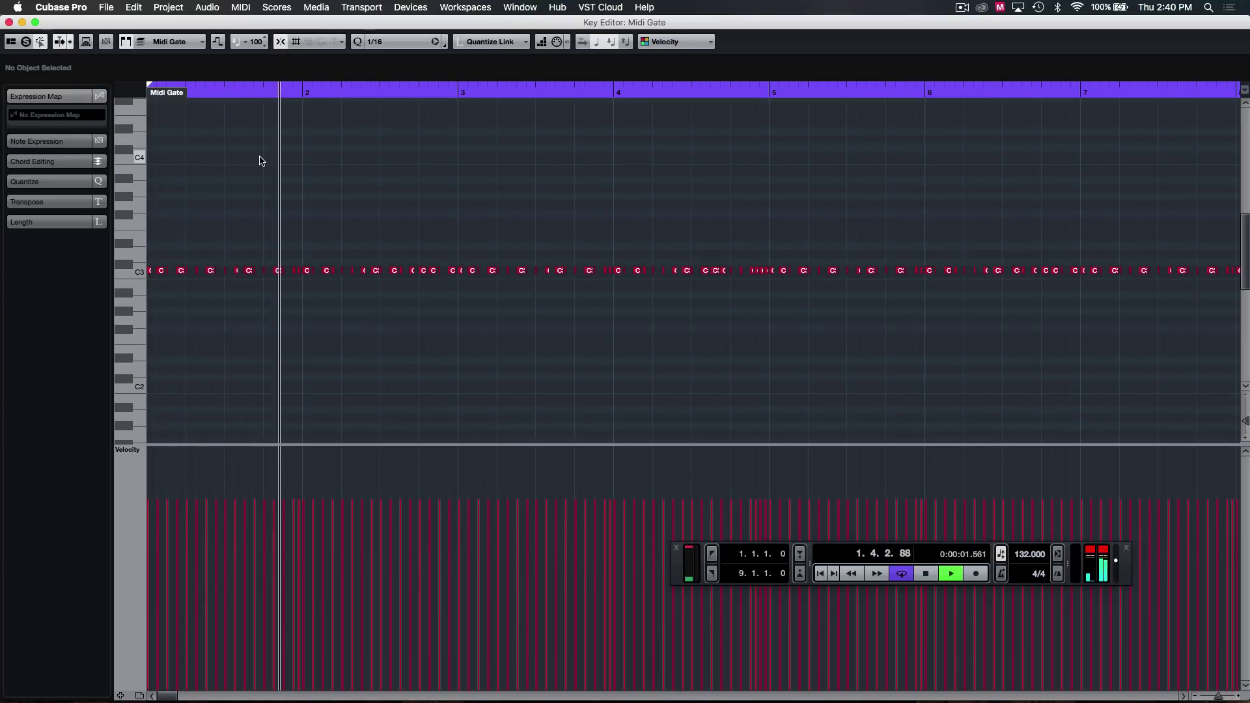
click(489, 233)
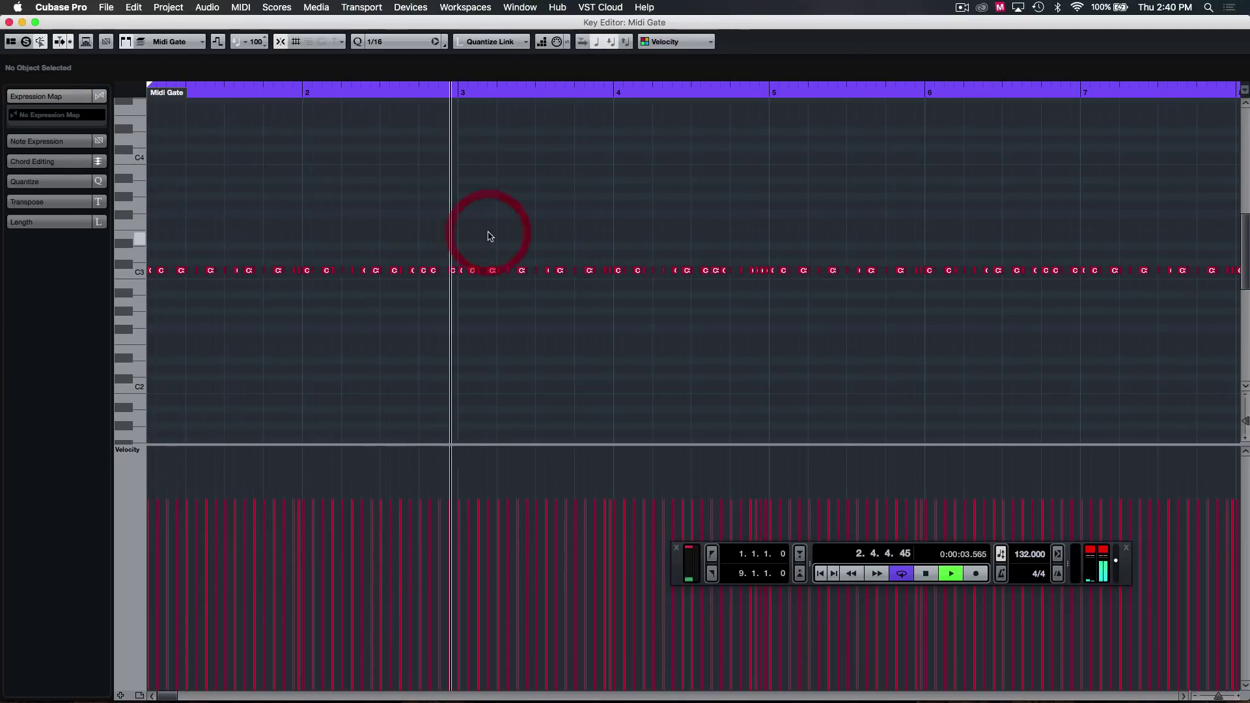
click(571, 221)
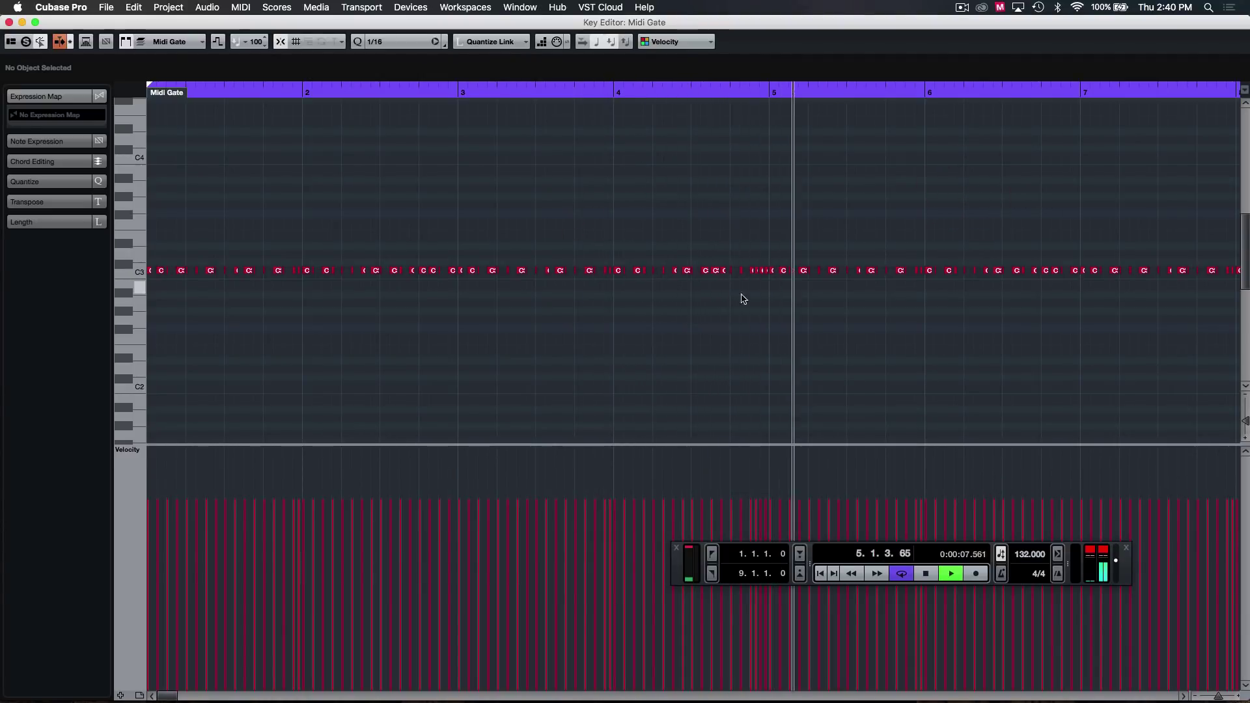
click(825, 218)
key(space)
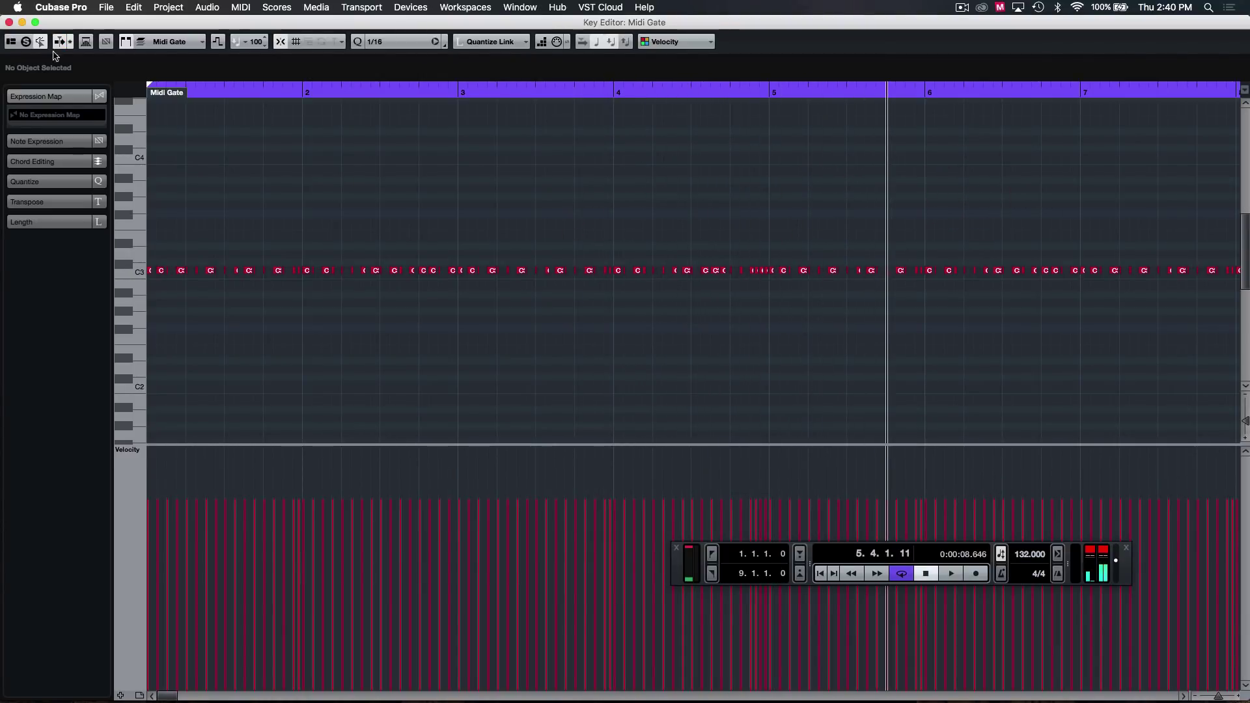
Close the Key Editor and deselect the Midi Gate part in the project.
click(9, 24)
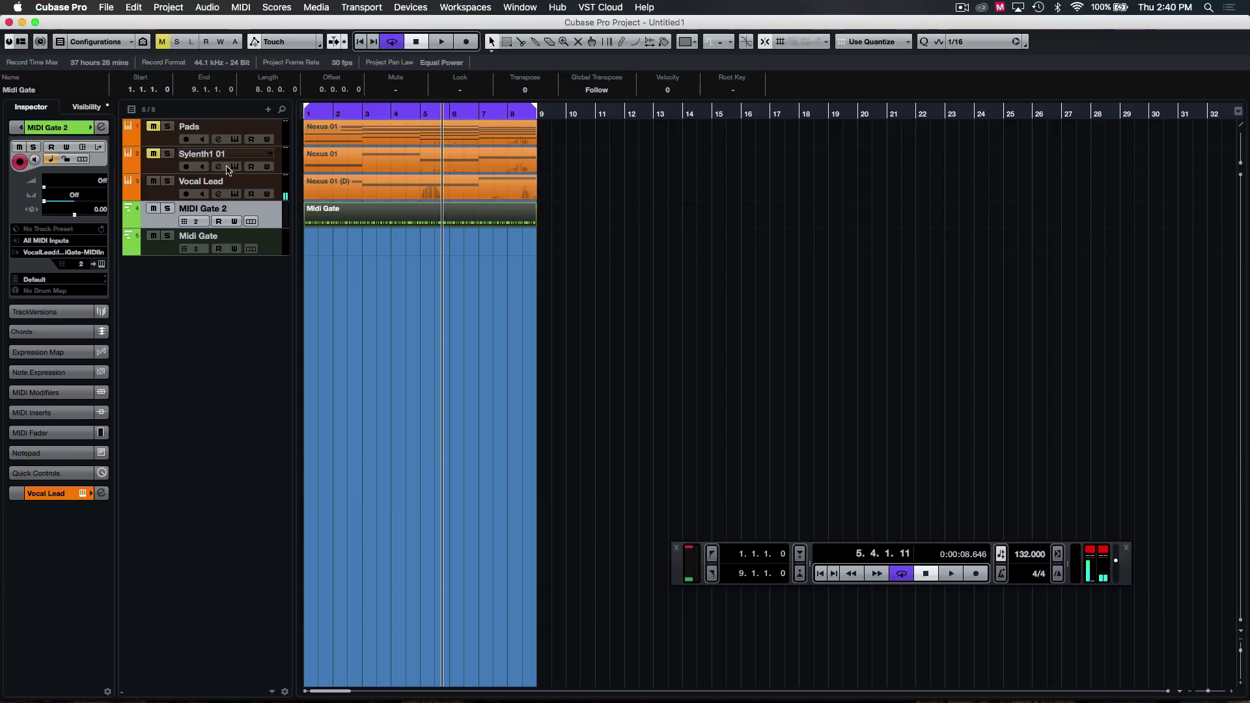
click(392, 301)
click(415, 293)
click(632, 225)
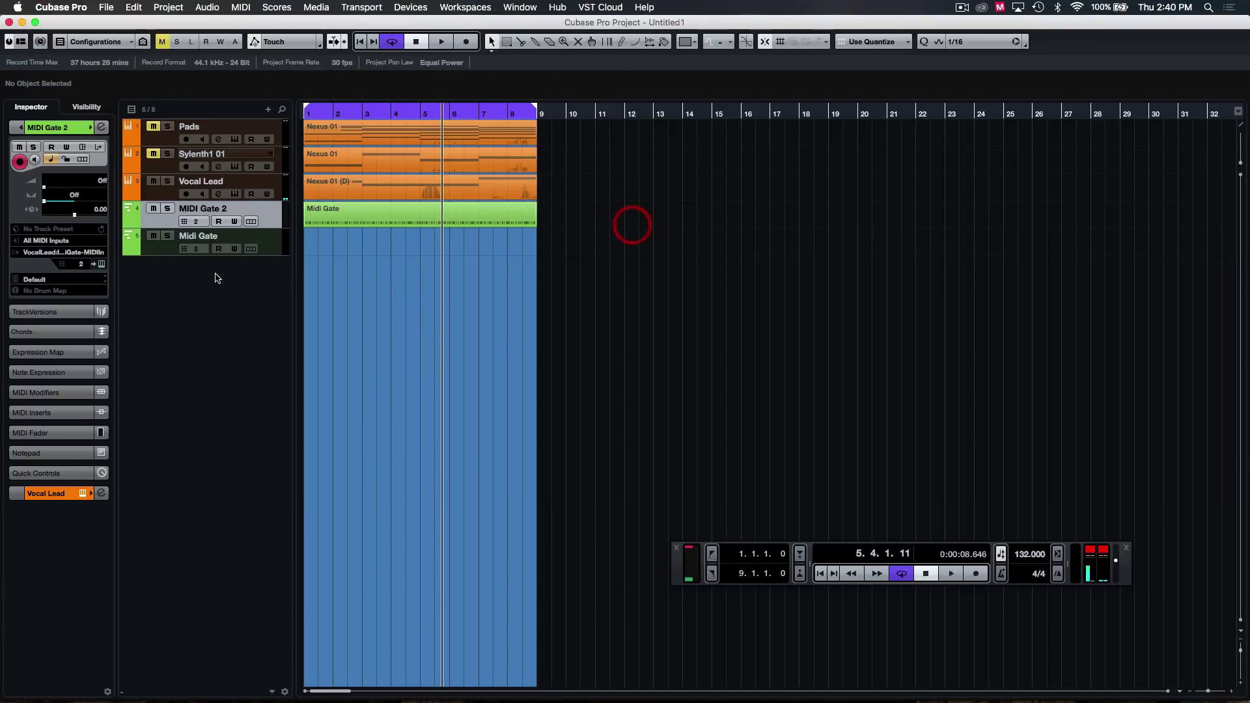
Activate the VPS Delay and REV-X Plate inserts on the Vocal Lead channel and close its channel settings.
click(101, 127)
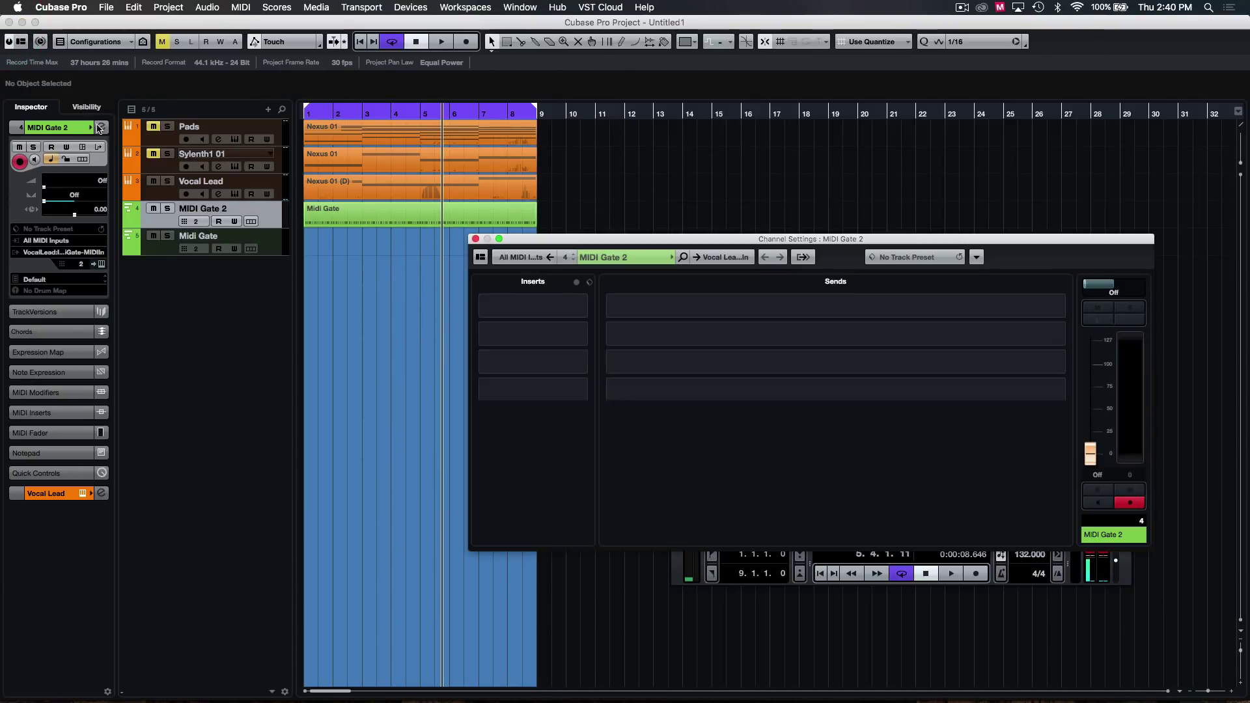
click(475, 238)
click(257, 187)
click(102, 127)
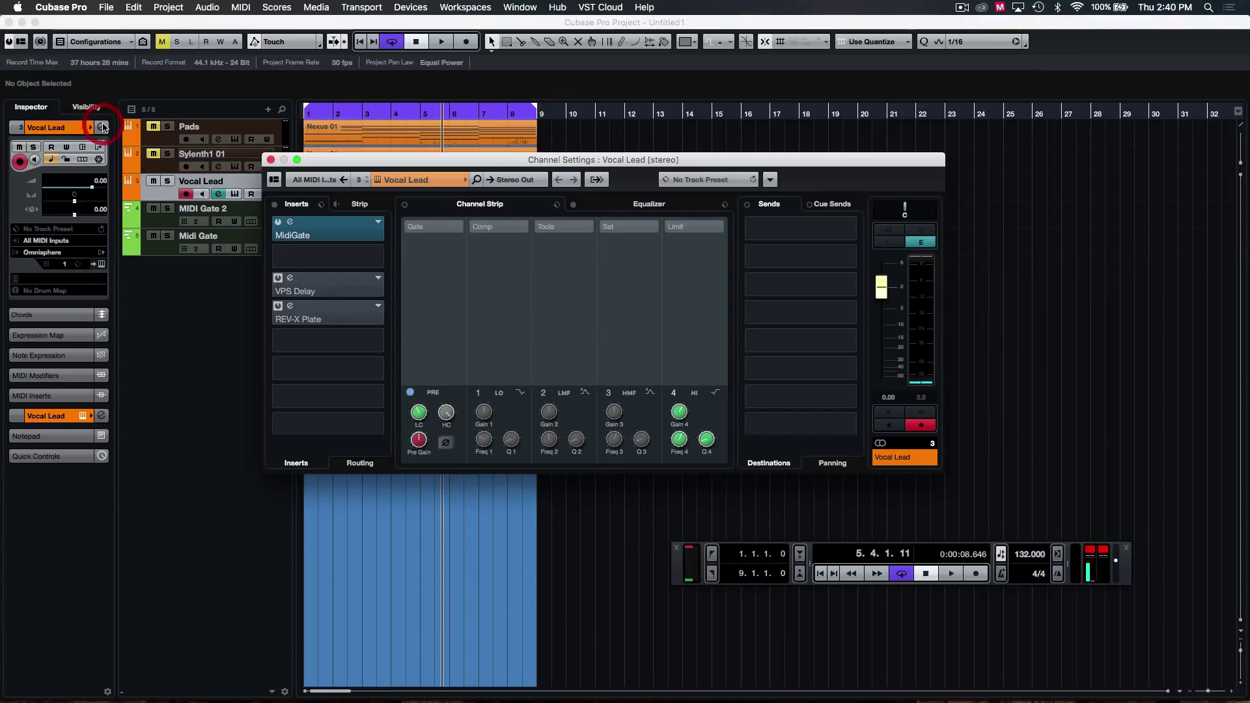
click(281, 306)
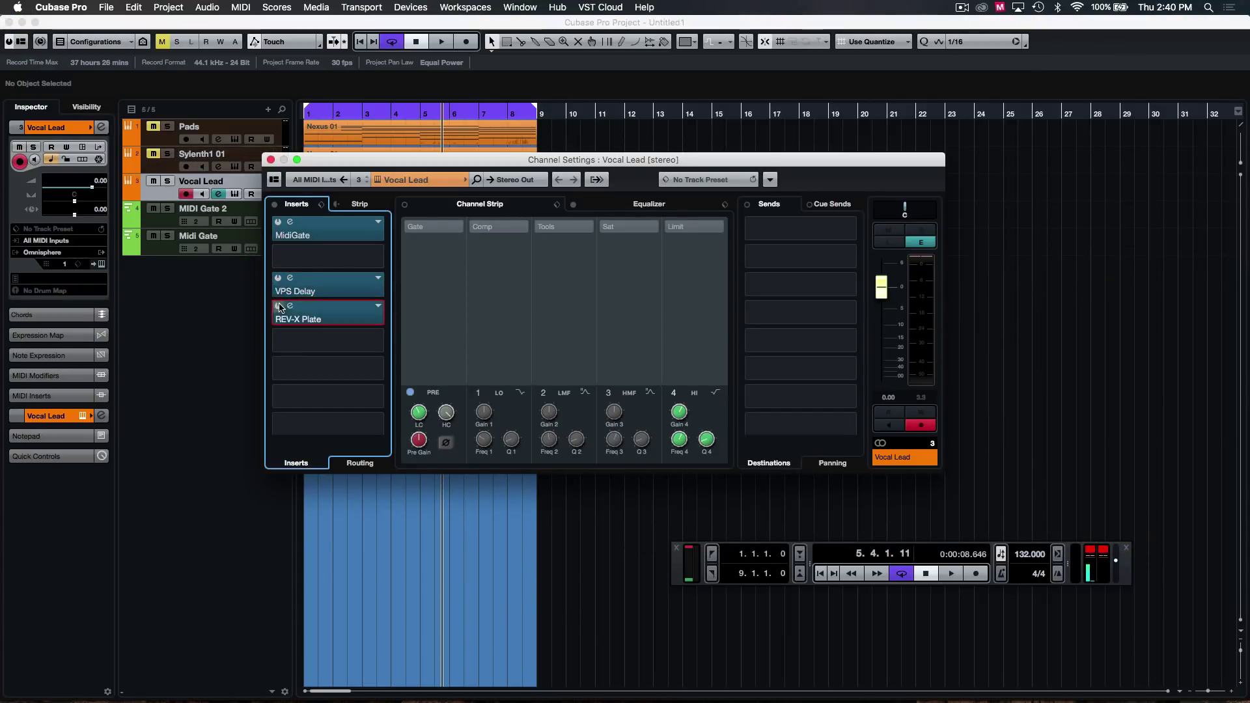
click(271, 159)
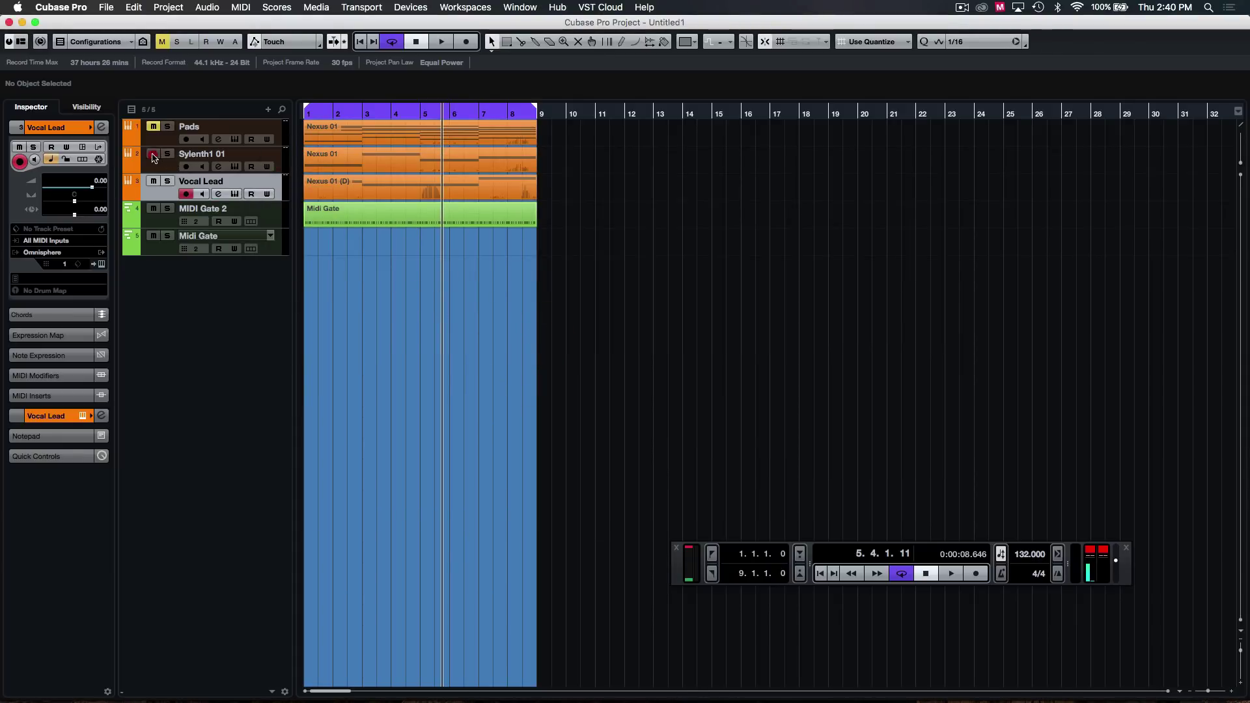
Unmute the Sylenth1 01 and Pads tracks and open the VPS Trance Gate on the Pads channel.
click(377, 309)
click(153, 127)
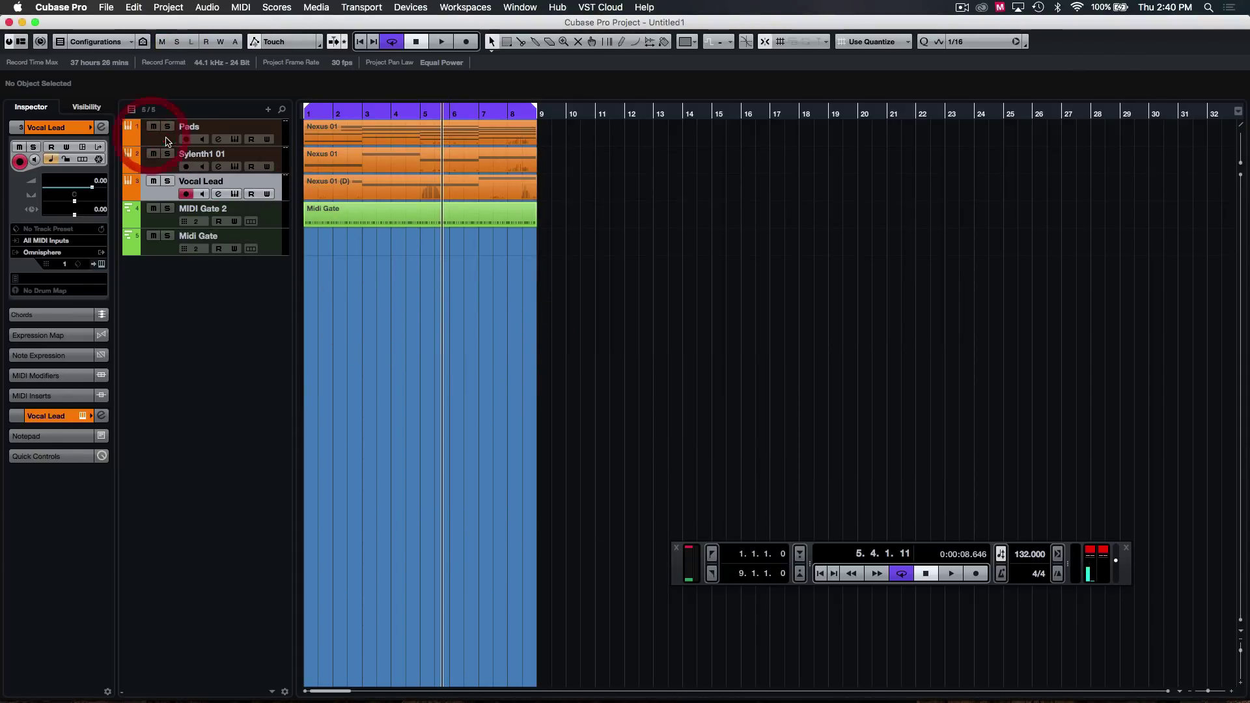
click(101, 127)
click(102, 128)
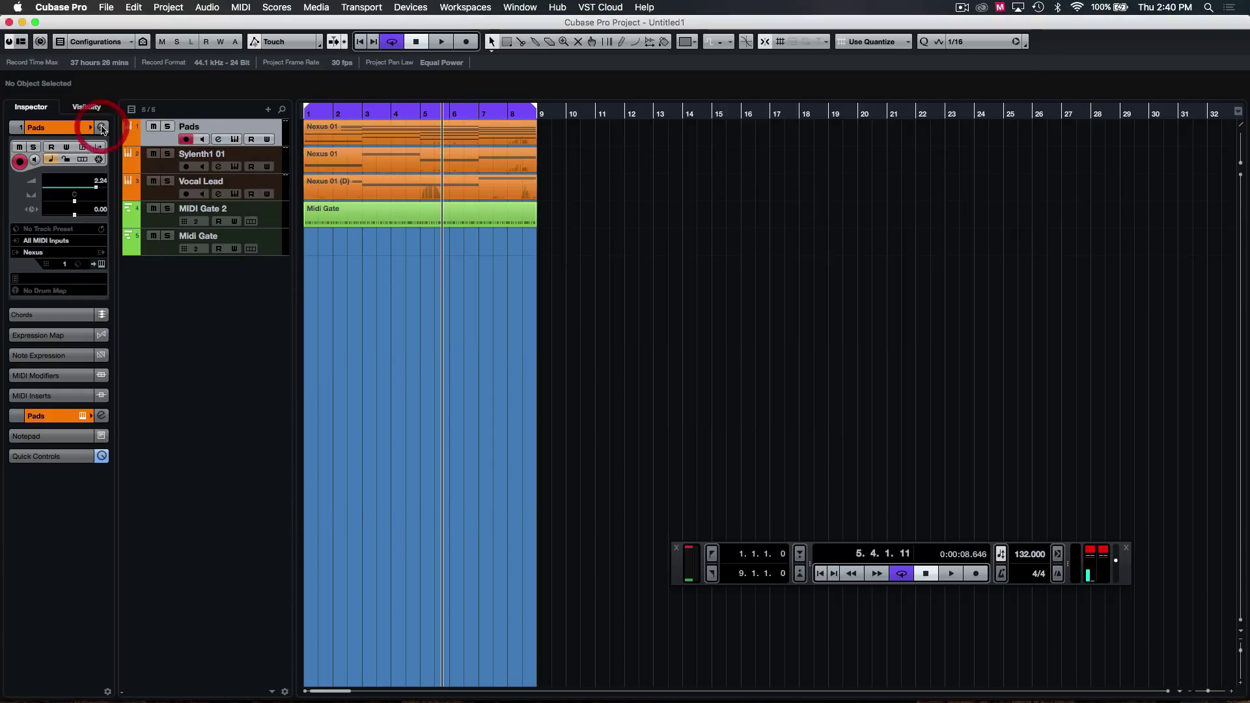
click(101, 128)
click(290, 222)
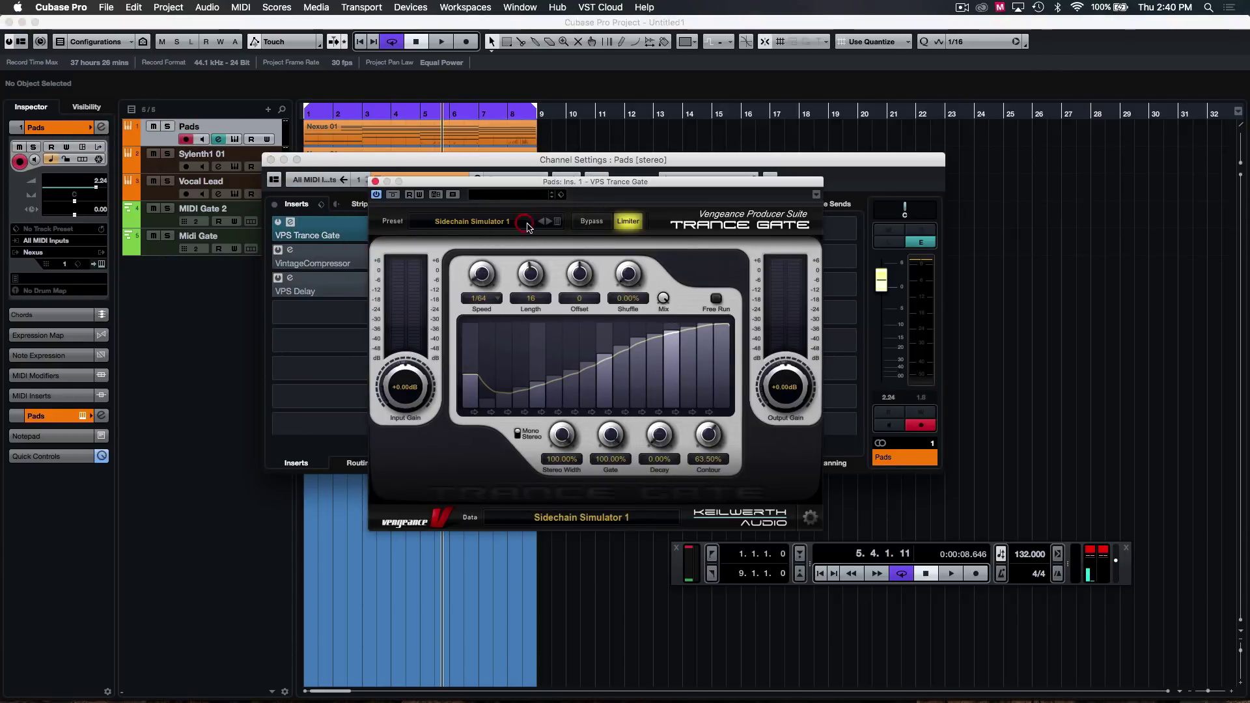
Load the Complex Rhythmics 3 preset in the Pads' Trance Gate, reduce its Mix amount and close the plug-in.
click(556, 222)
mouse_move(466, 339)
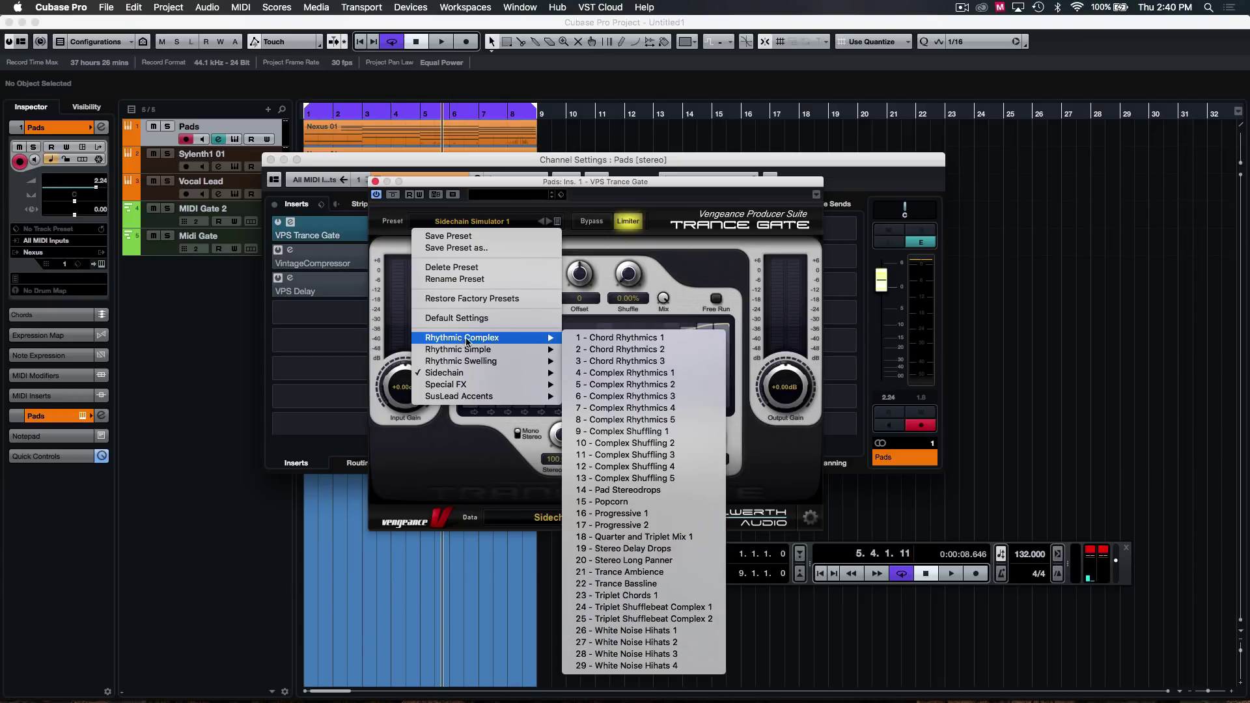
click(618, 397)
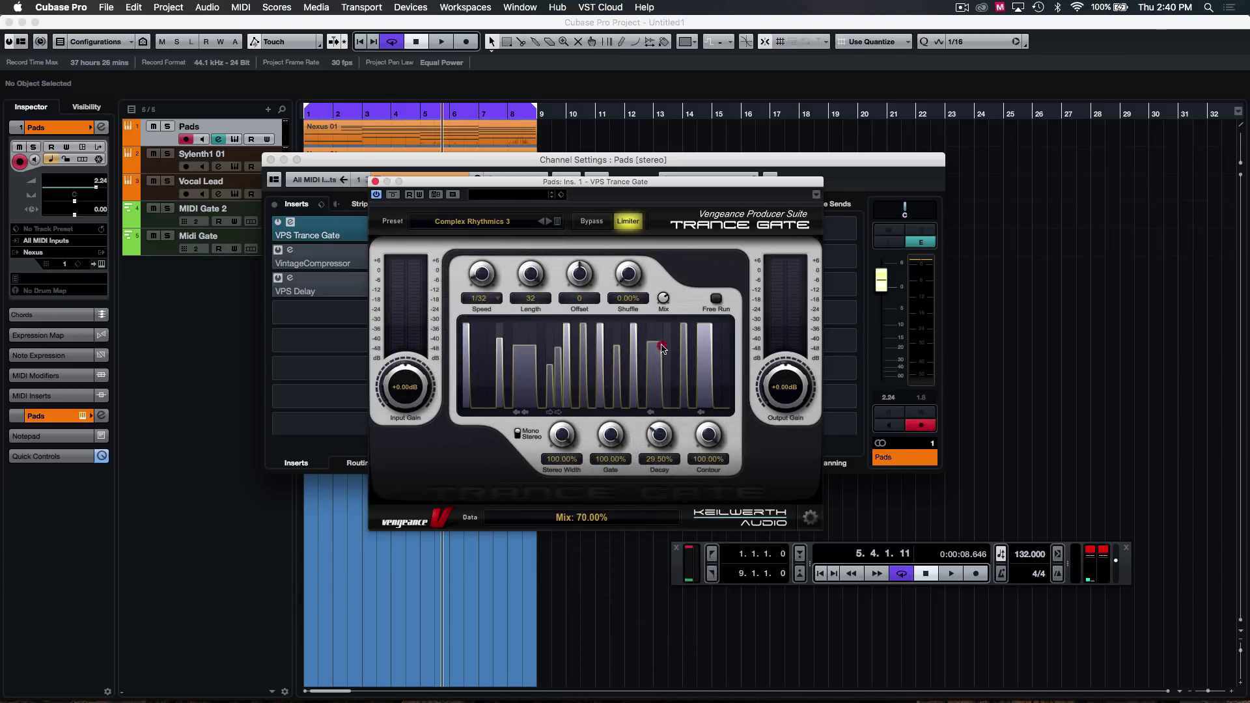
drag(661, 347, 662, 365)
key(space)
click(375, 182)
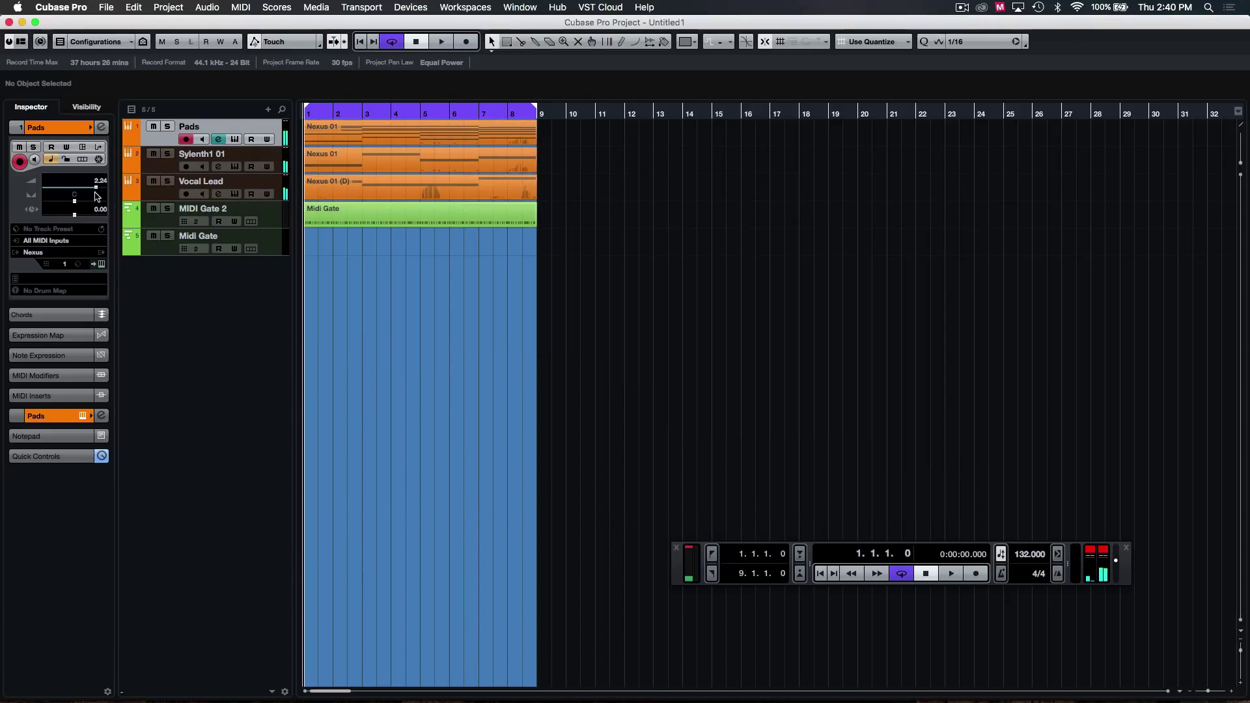
Lower the Pads track's volume to -5.45 and play the loop with all gated tracks together.
click(398, 261)
key(space)
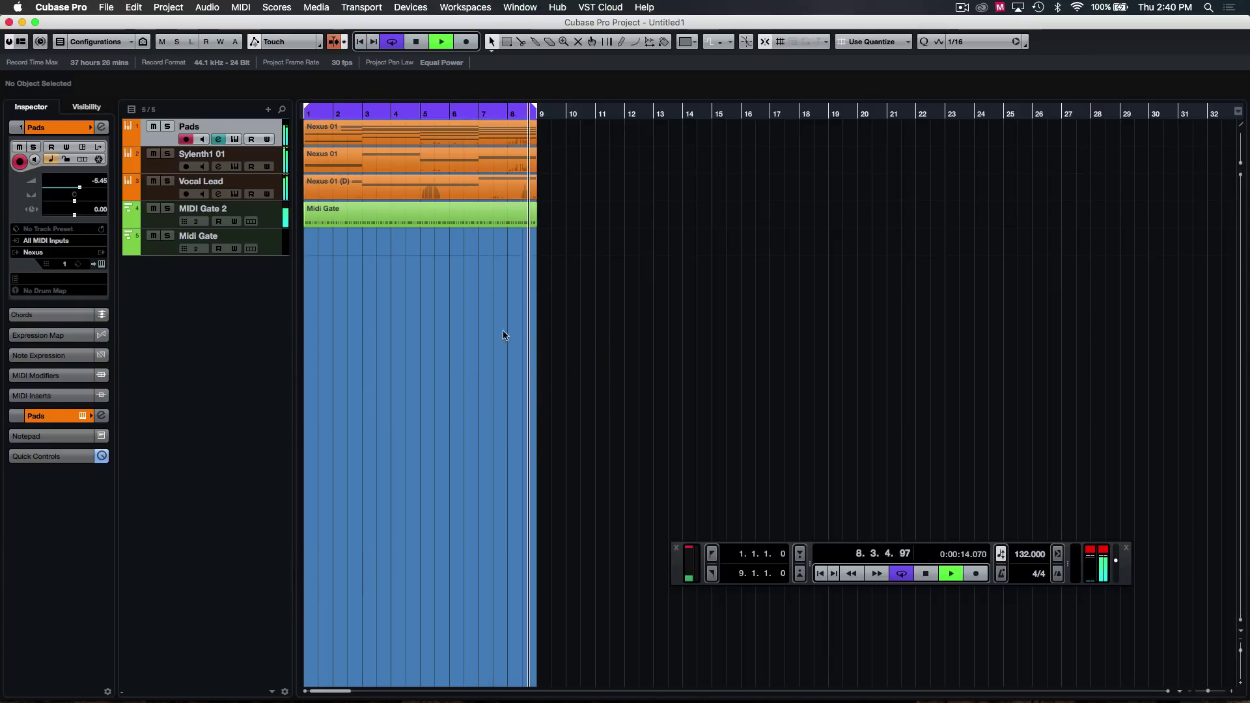
click(600, 294)
click(486, 295)
key(space)
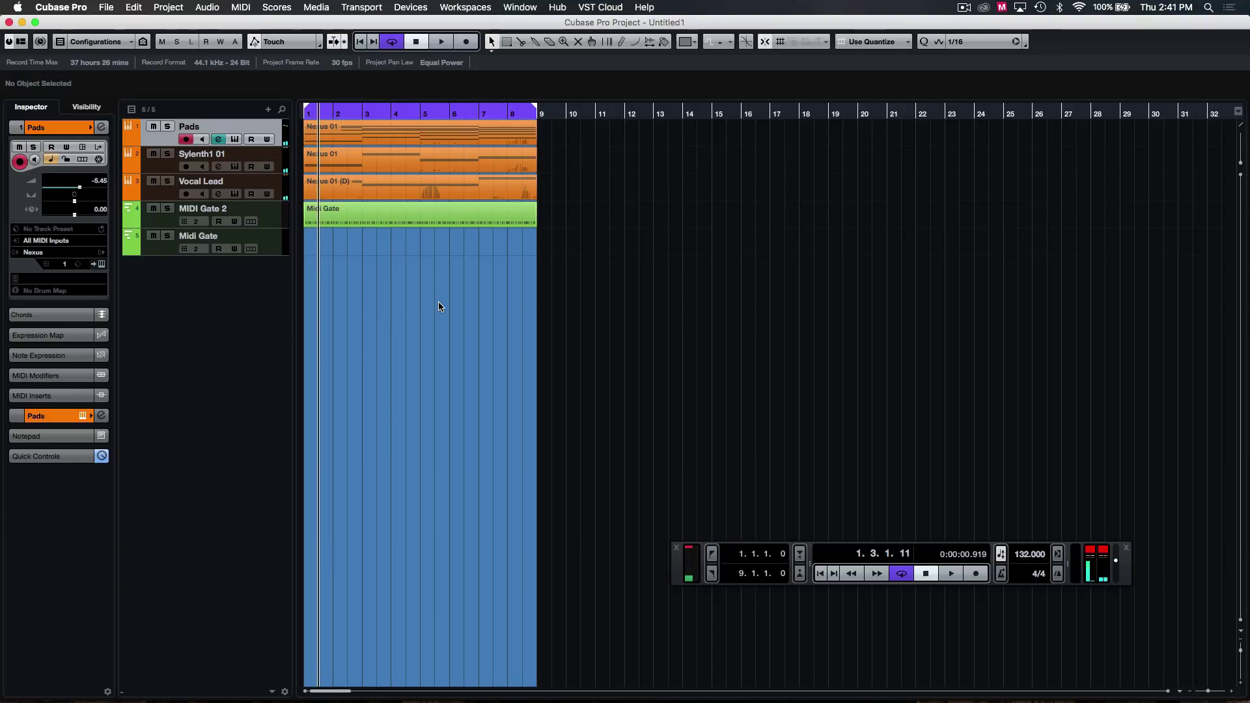
drag(465, 341, 257, 180)
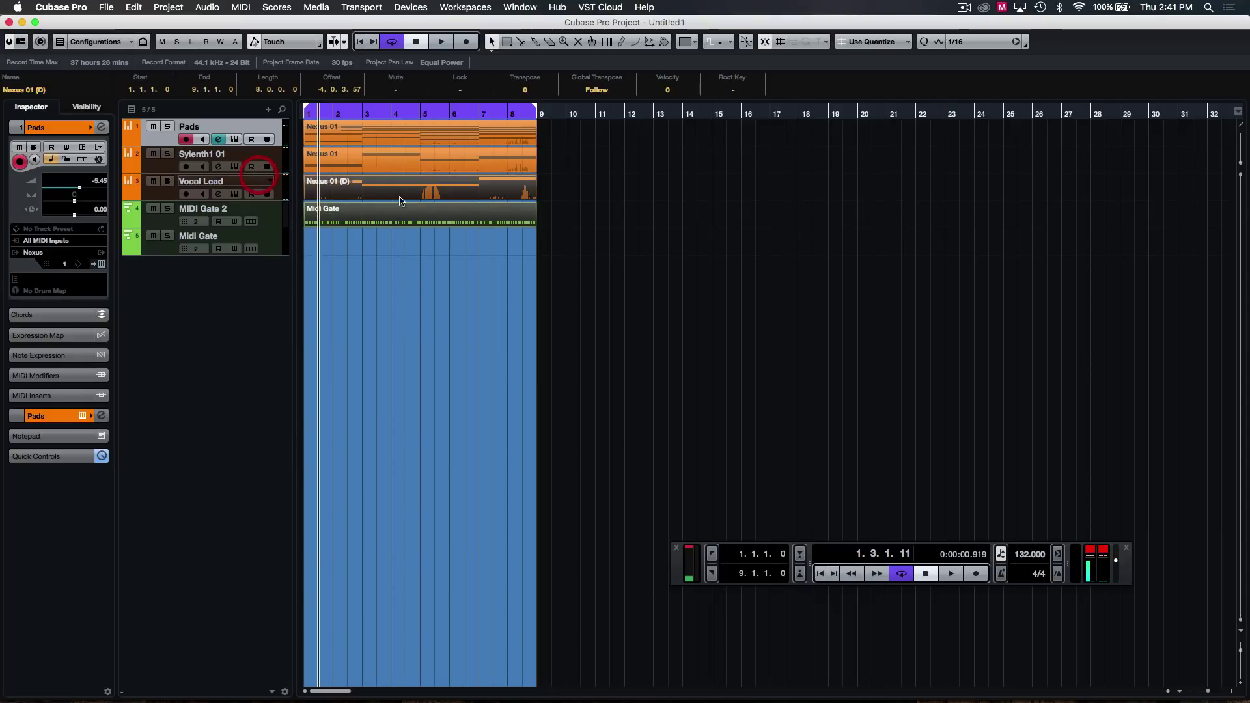
click(609, 298)
drag(648, 236, 299, 110)
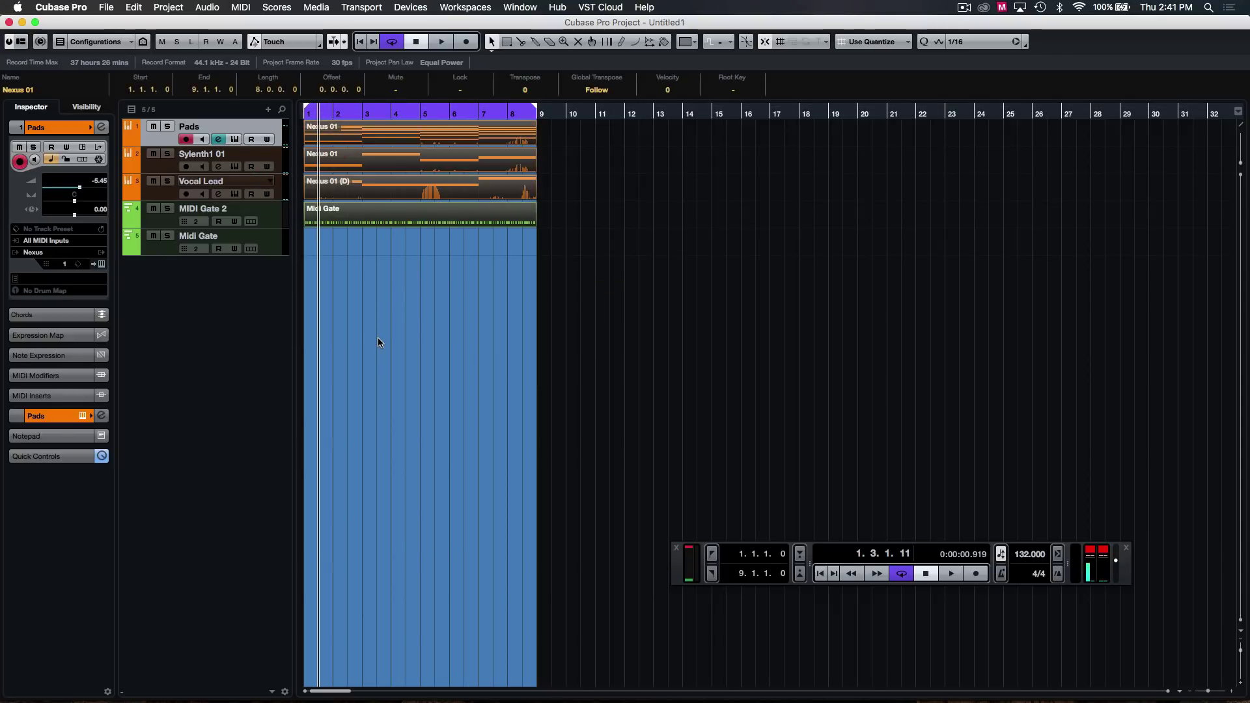
key(g)
key(h)
key(h)
key(h)
key(h)
key(h)
key(h)
key(h)
drag(550, 352, 300, 133)
key(1)
click(721, 384)
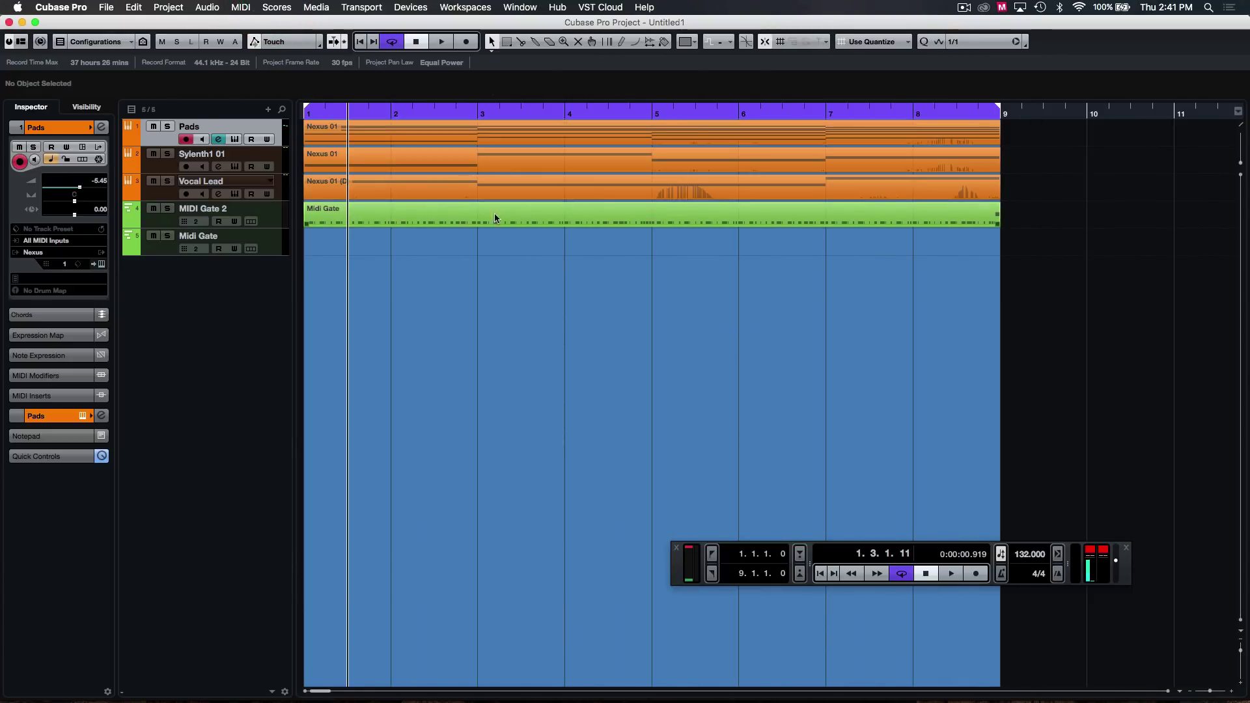
click(495, 218)
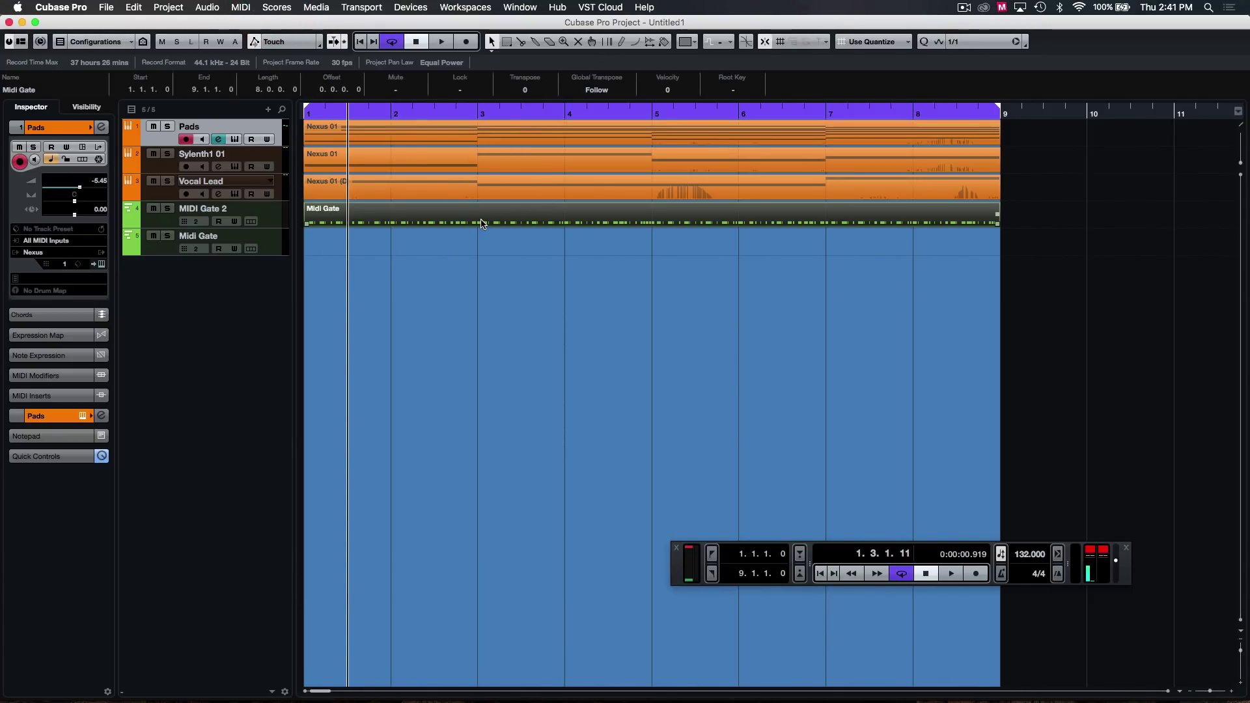
click(478, 268)
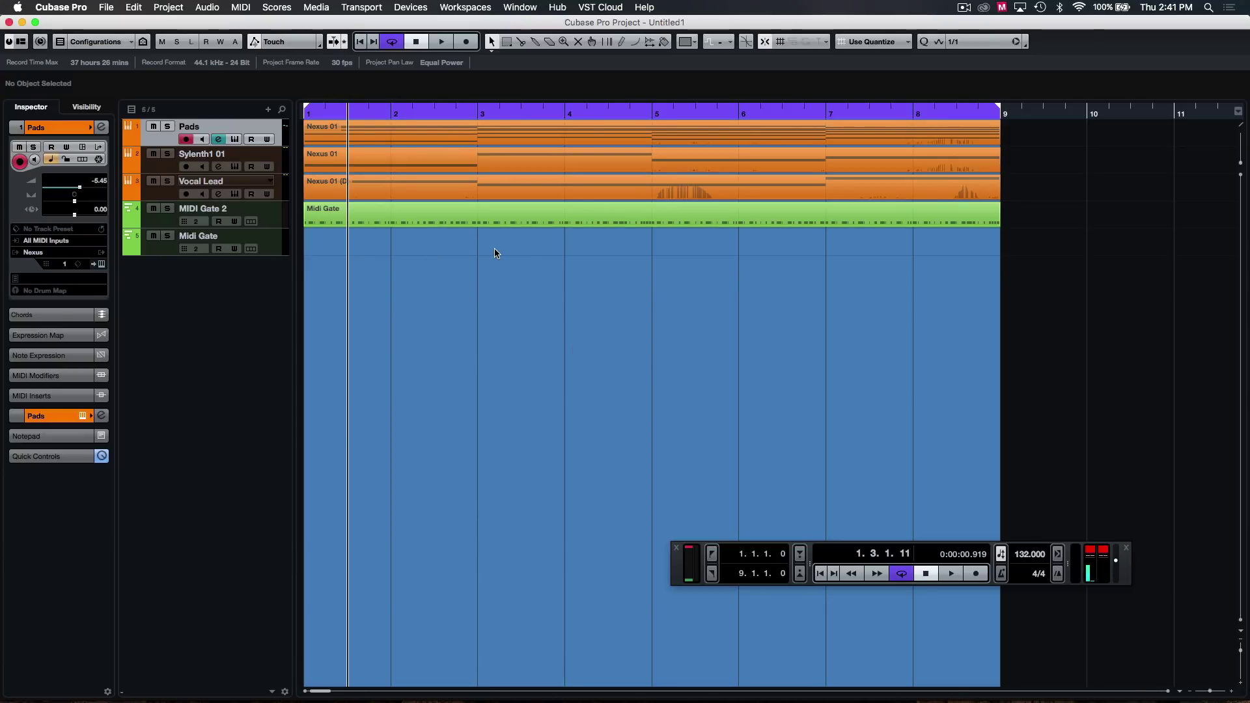
click(472, 225)
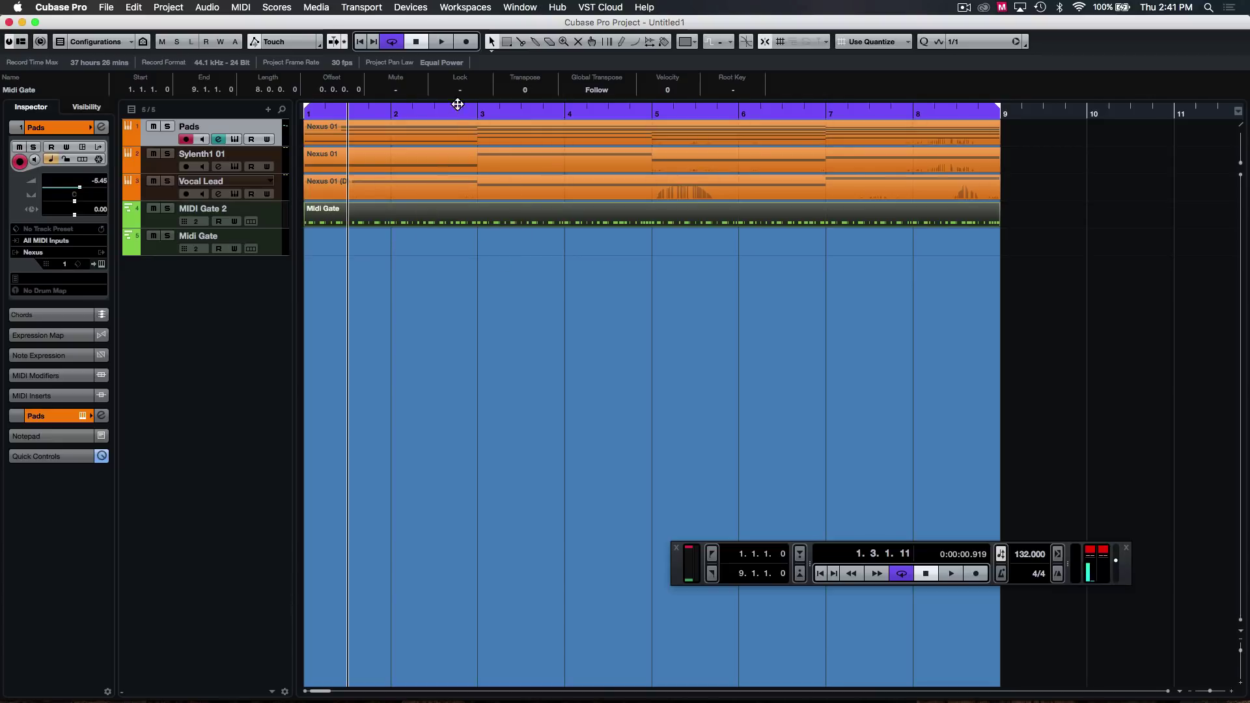
Return the project cursor to the start of the loop at bar 1.
click(308, 114)
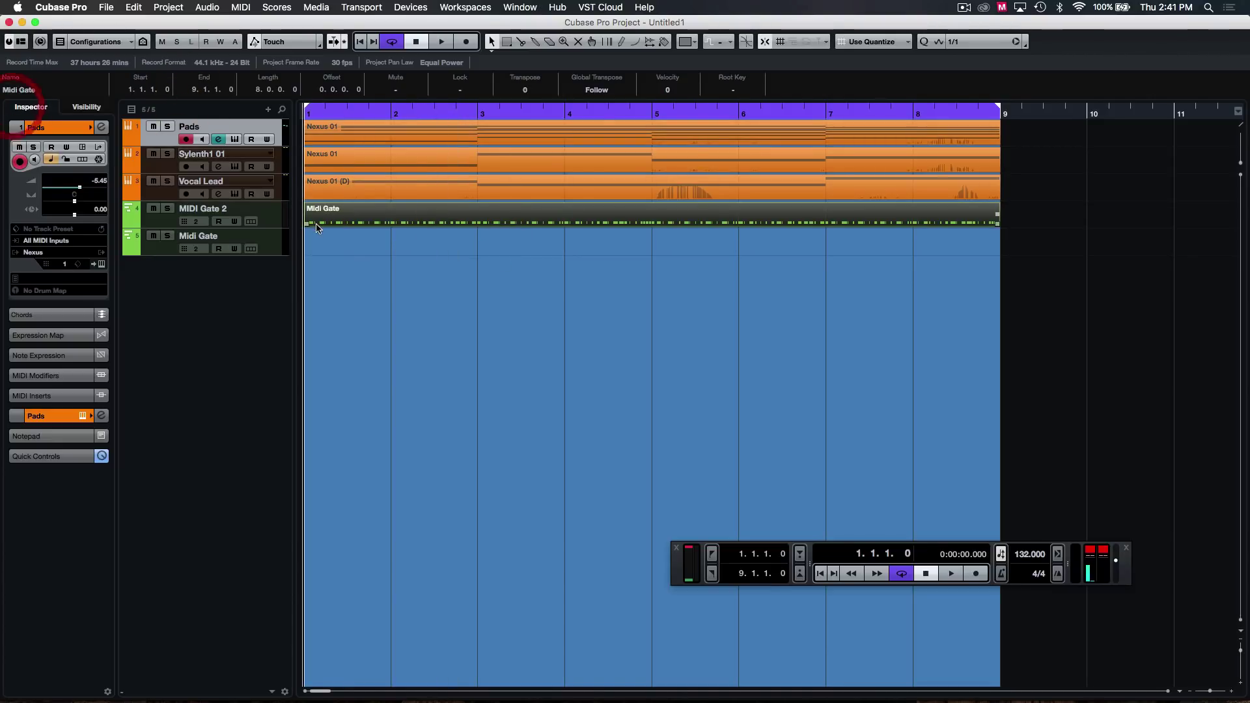
key(g)
key(g)
key(g)
click(384, 247)
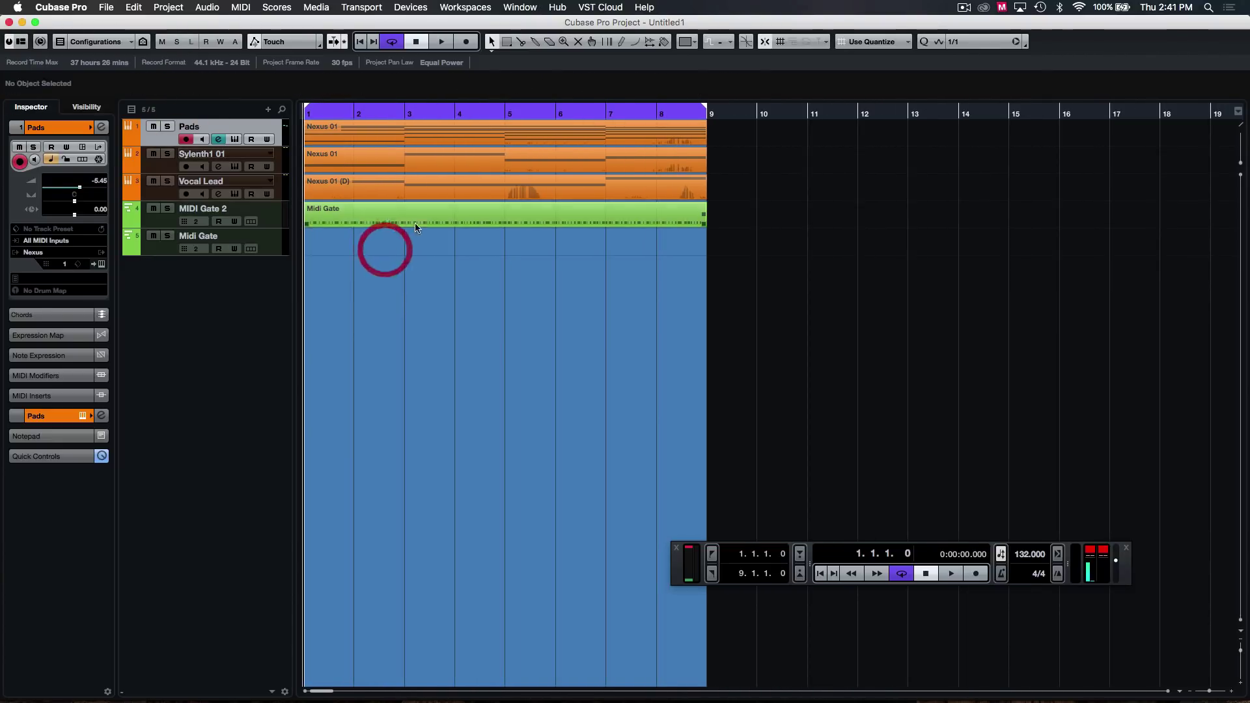
Mute the Sylenth1 01 and Pads tracks, leaving no clip selected.
click(404, 220)
click(154, 153)
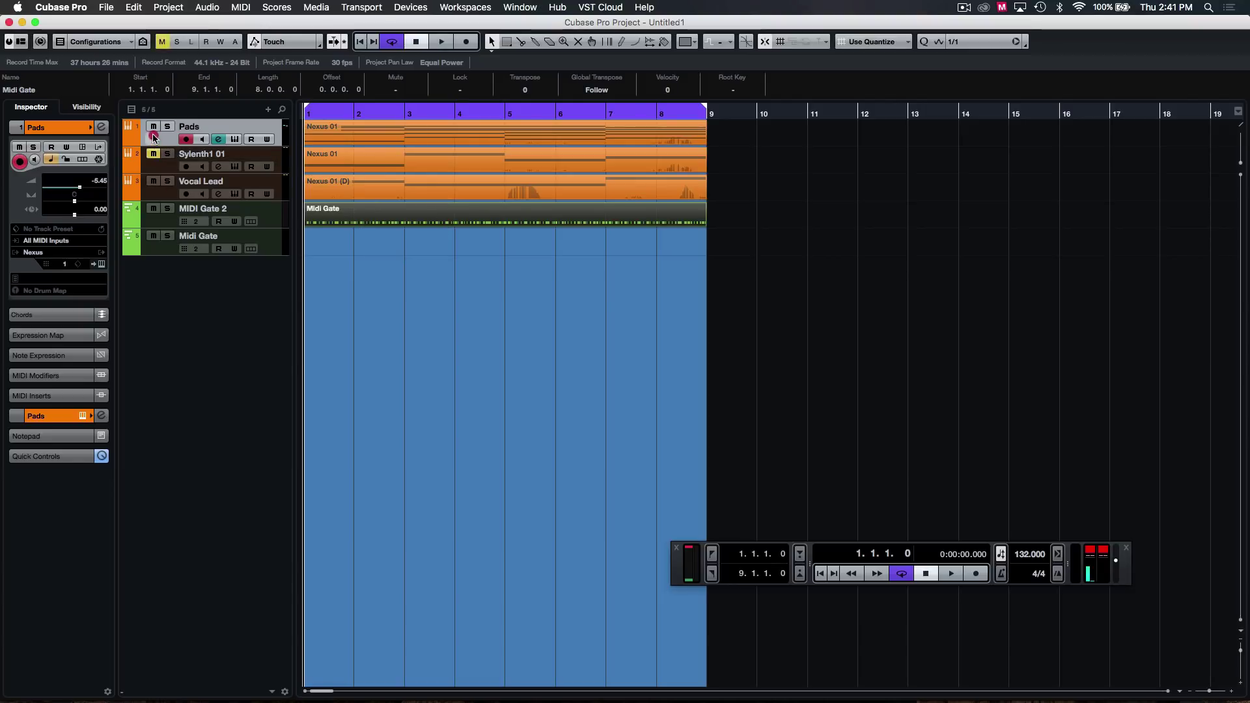
click(154, 129)
click(463, 352)
click(551, 323)
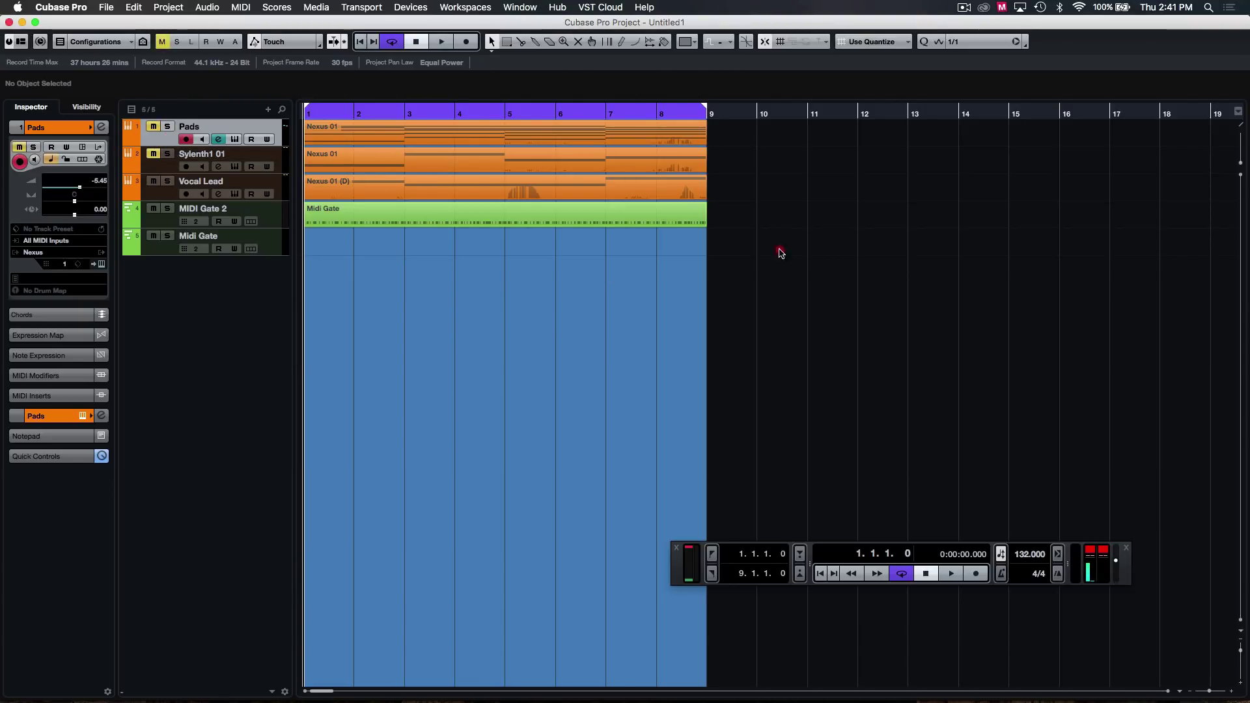
drag(787, 257, 271, 180)
click(407, 337)
drag(1020, 254, 371, 168)
drag(730, 339, 930, 328)
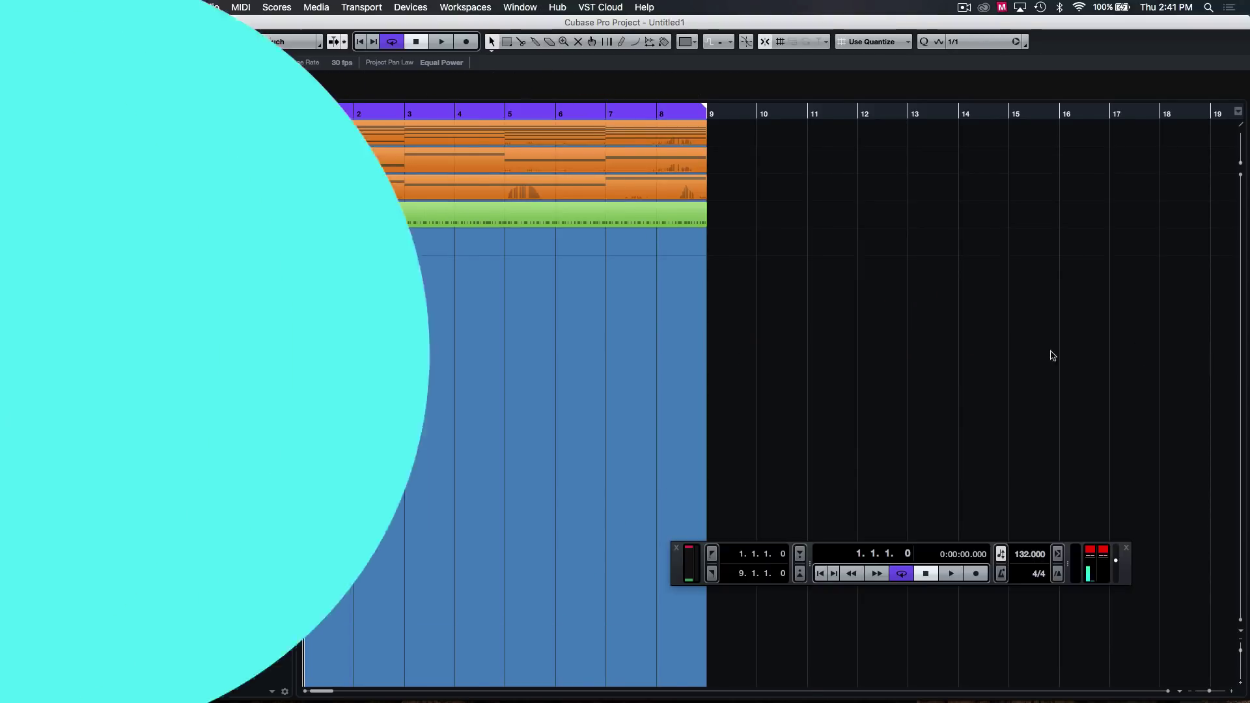